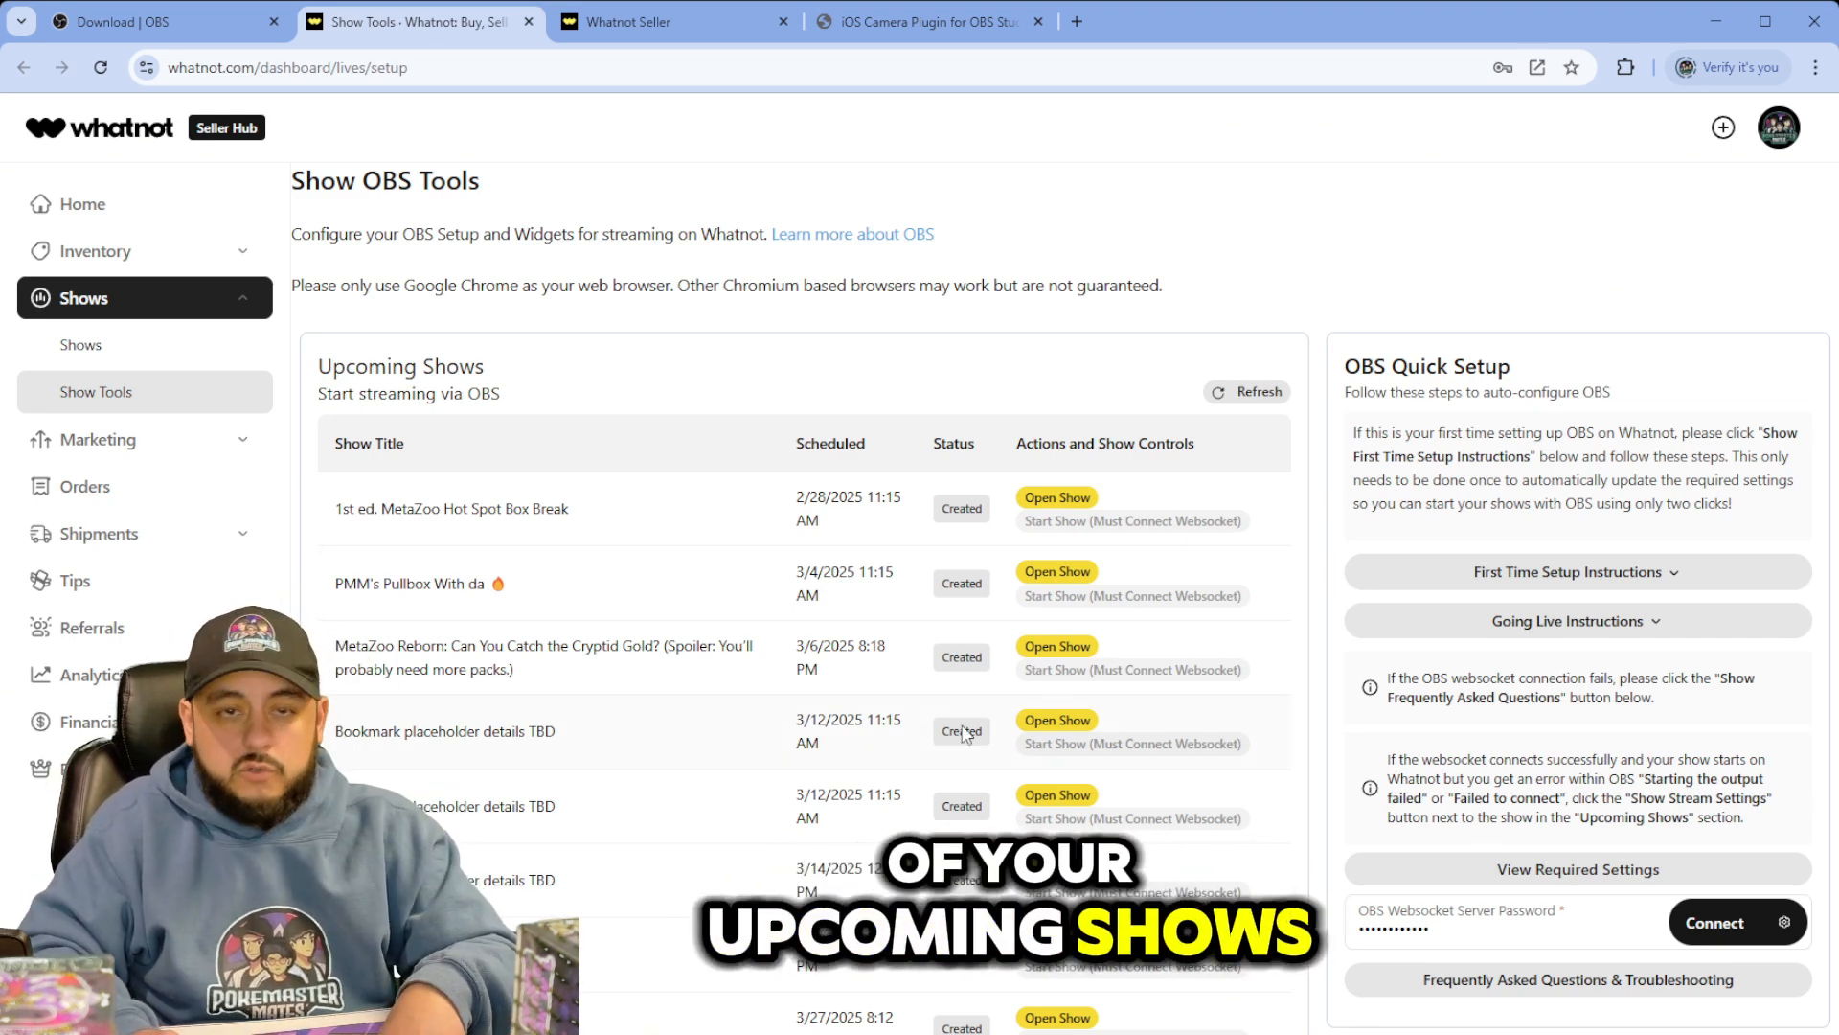
- Show the First Time Setup Instructions for OBS on the Show Tools page and read through the websocket and profile steps
left_click(1671, 575)
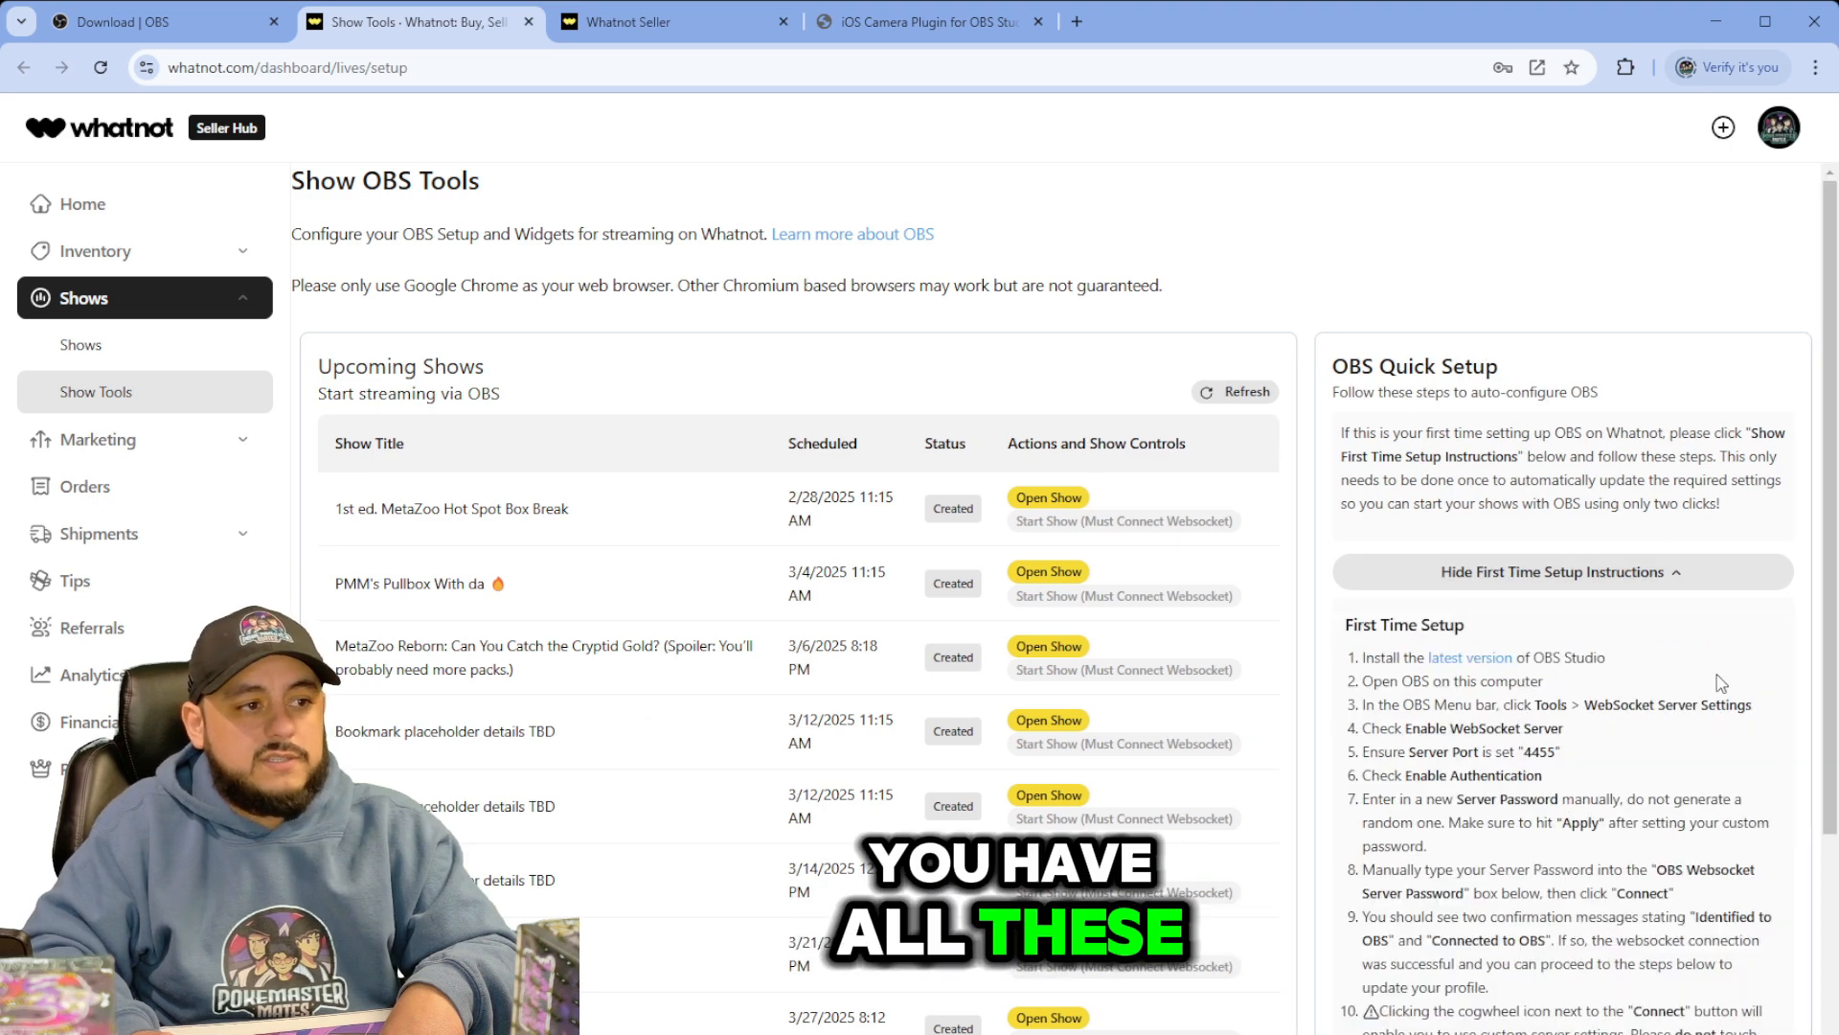
scroll(1484, 492, "down", 2)
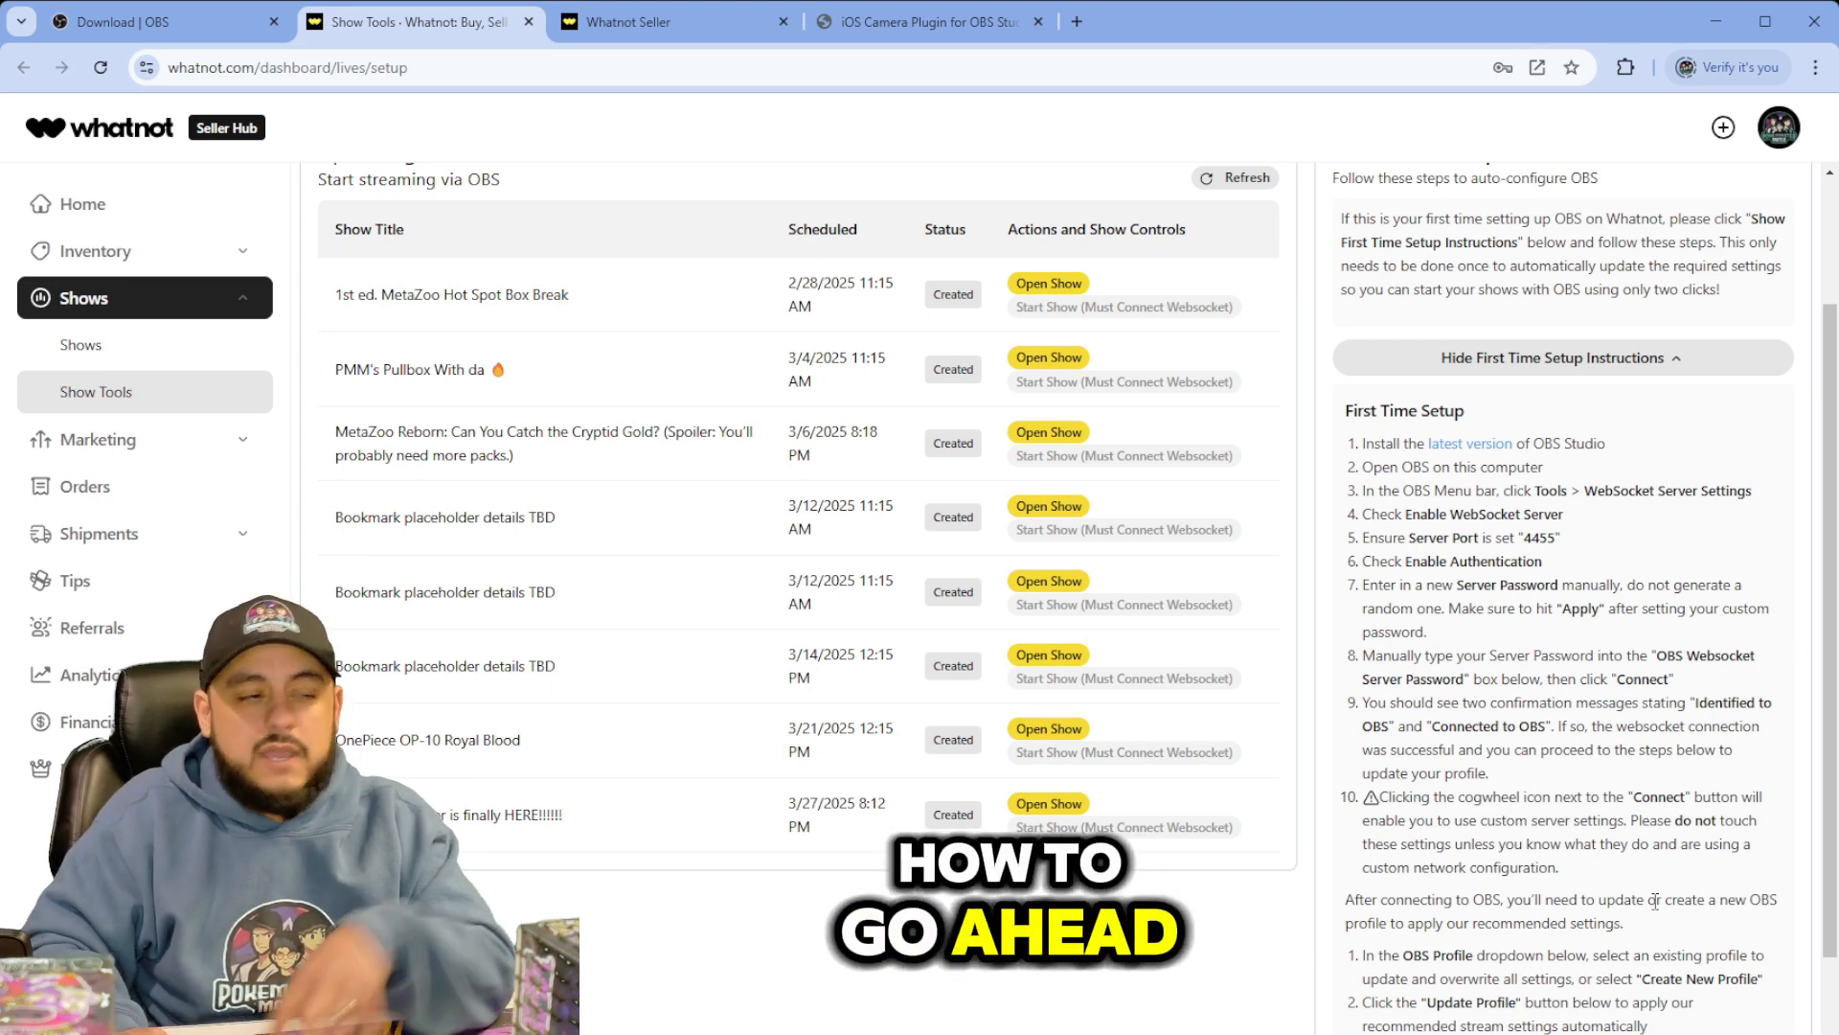
scroll(1505, 681, "down", 3)
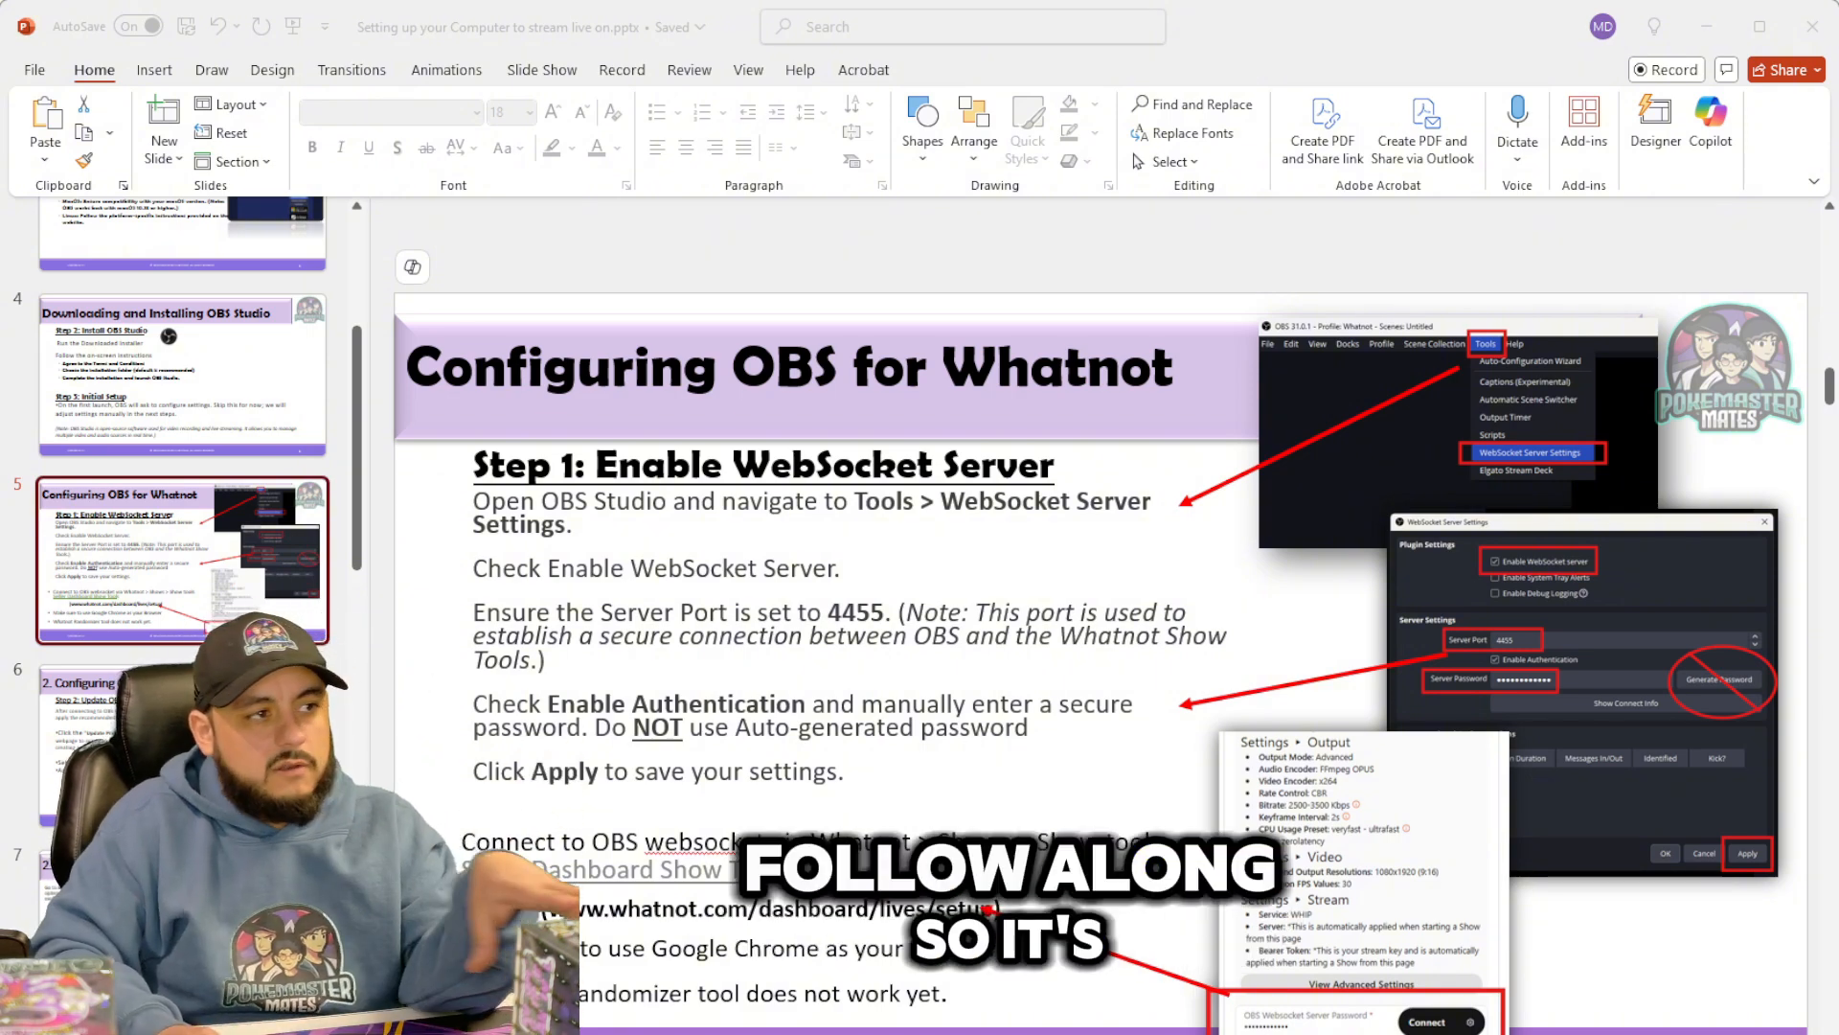
- Switch to OBS and open the WebSocket Server Settings
left_click(1316, 45)
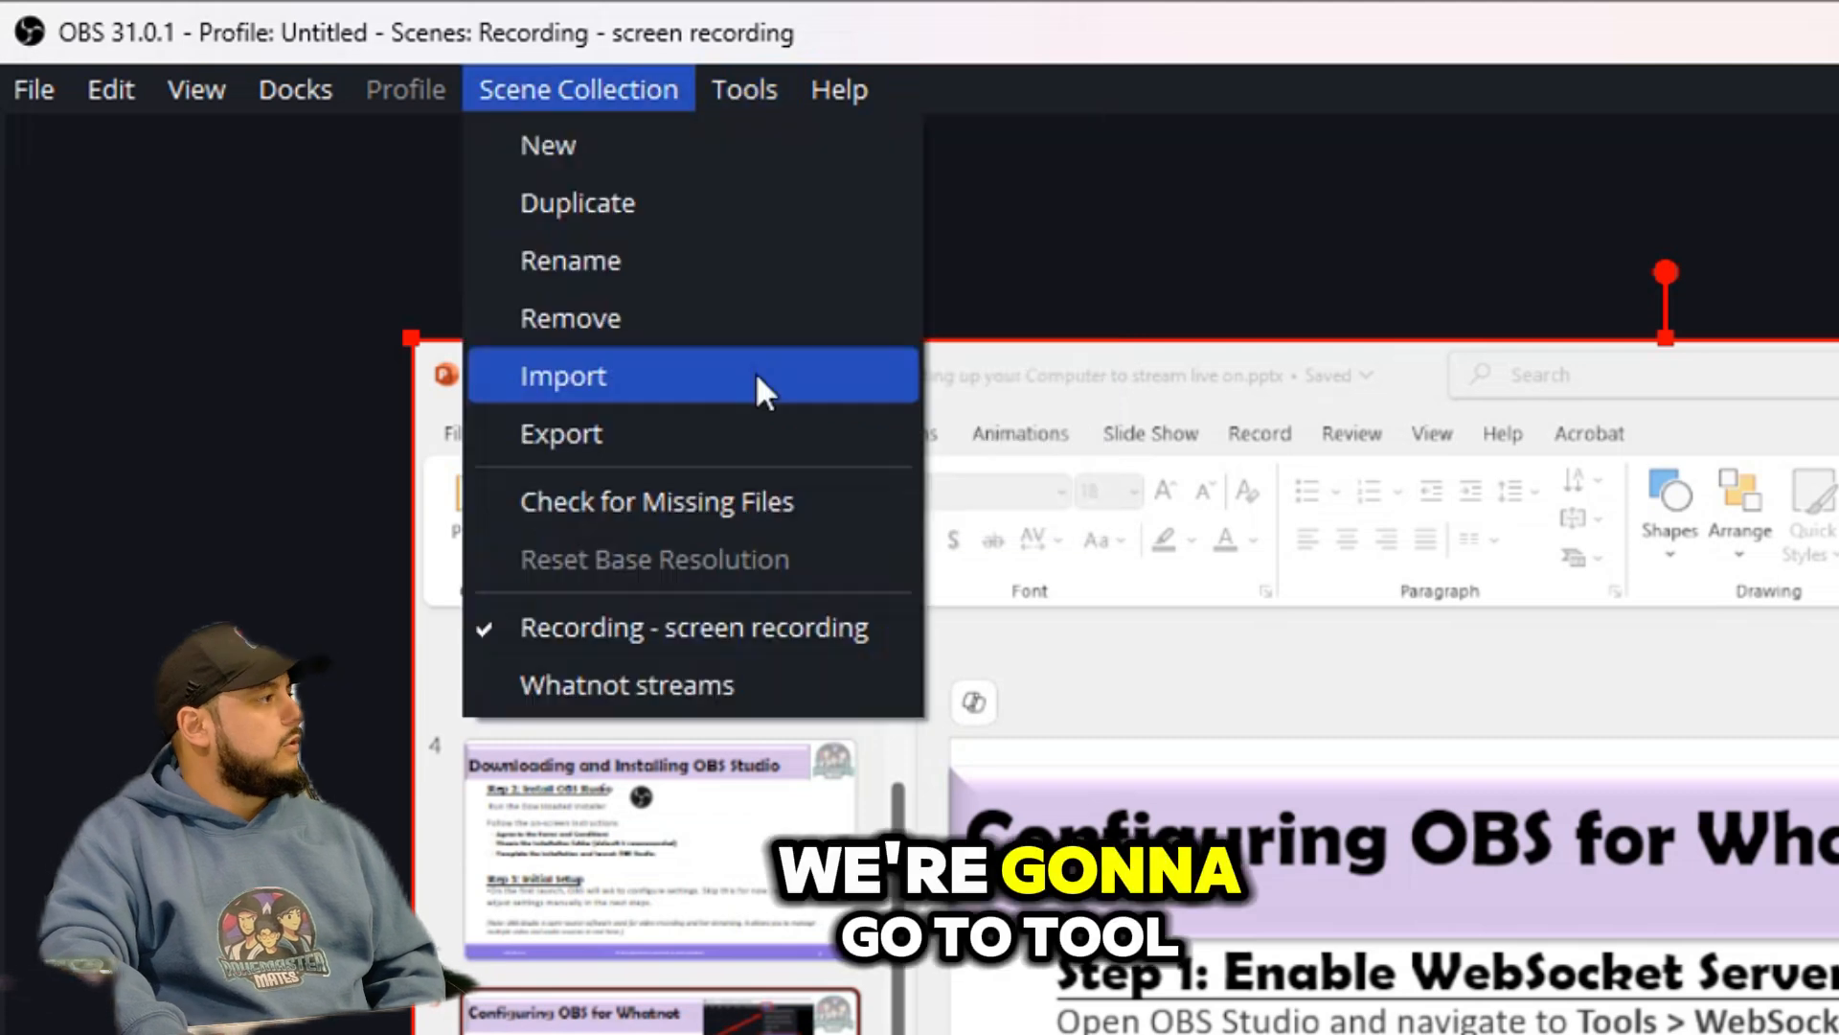
mouse_move(714, 80)
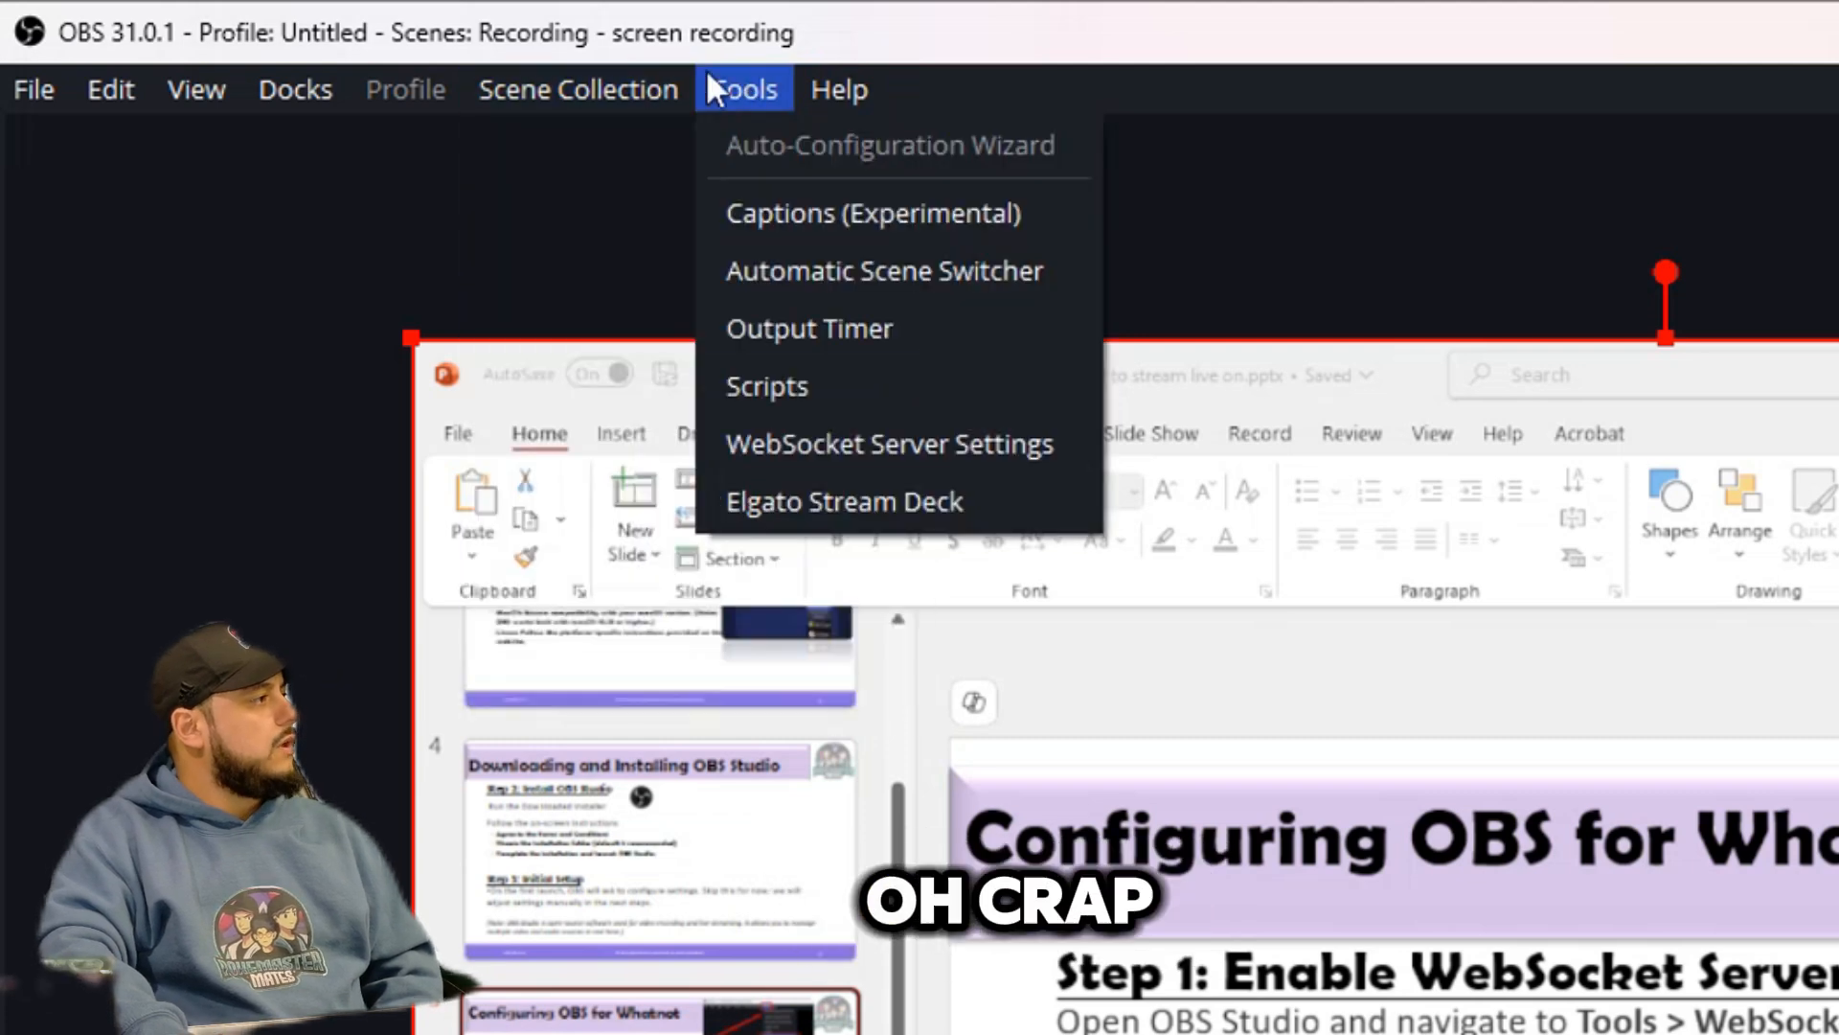
left_click(855, 440)
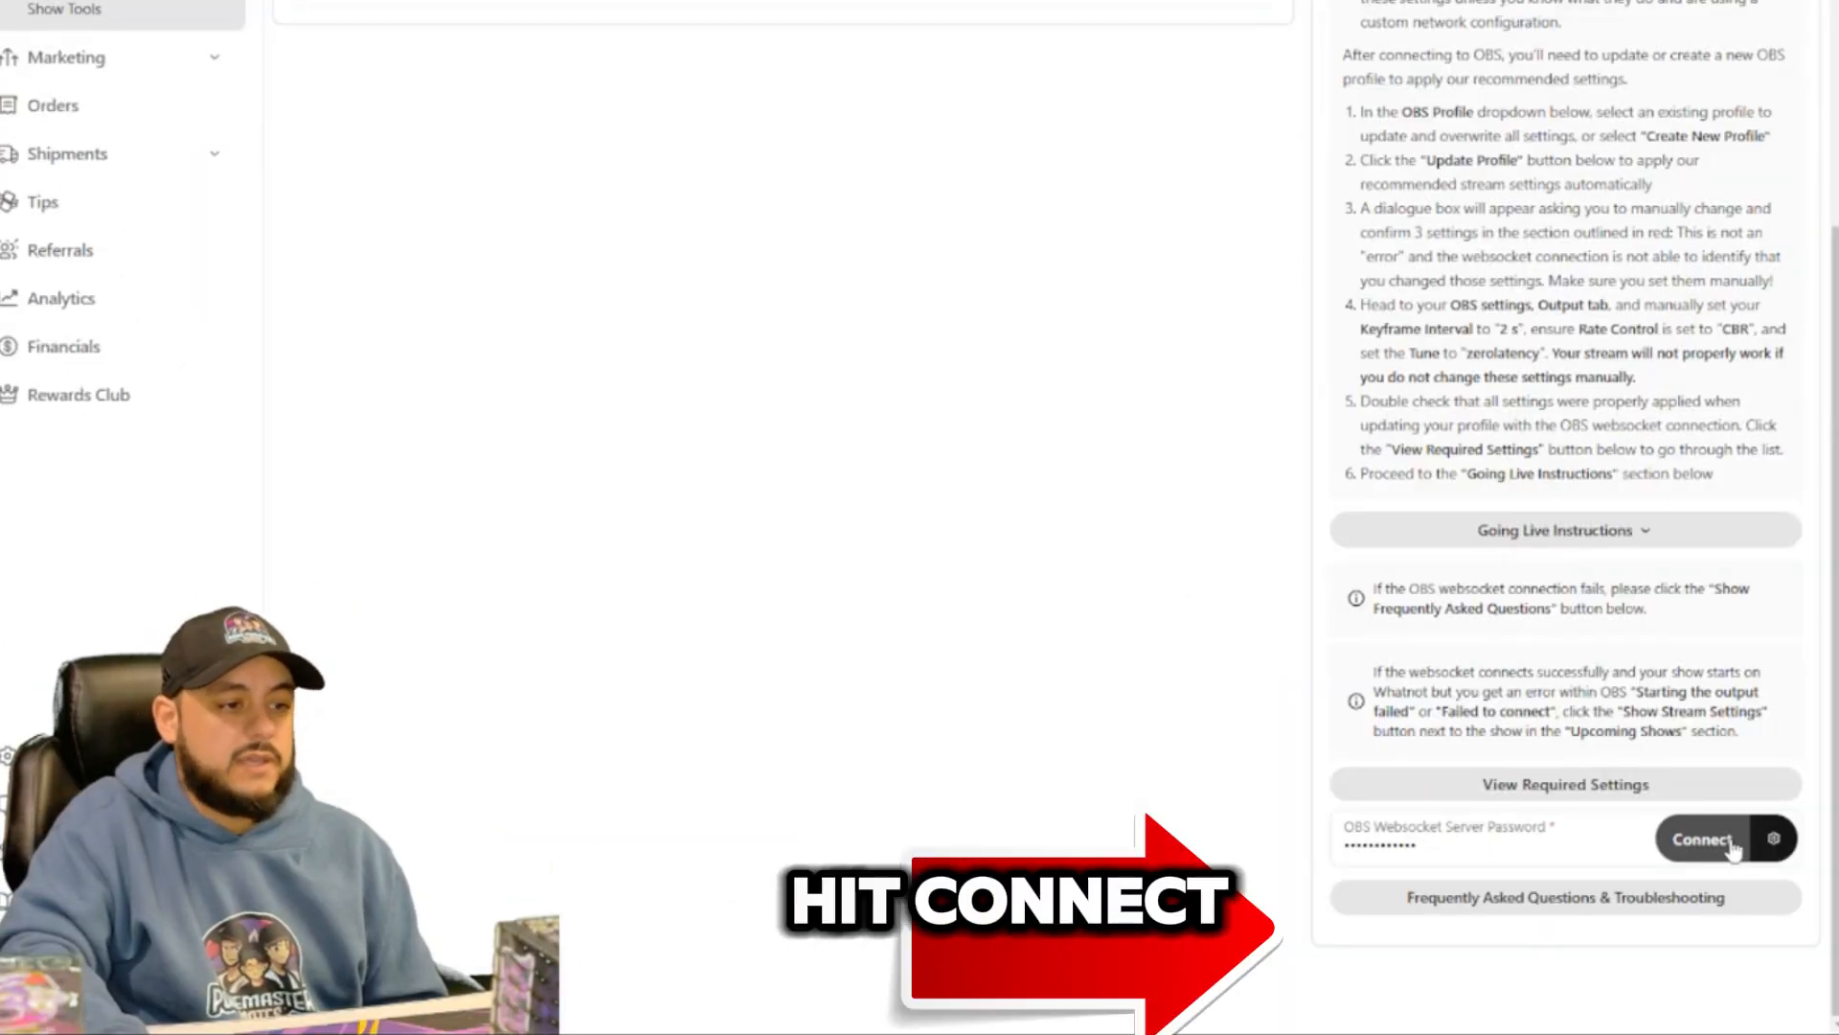
- Connect Whatnot's Show Tools to the OBS websocket server and check the connected sessions in OBS's WebSocket Server Settings
left_click(1713, 851)
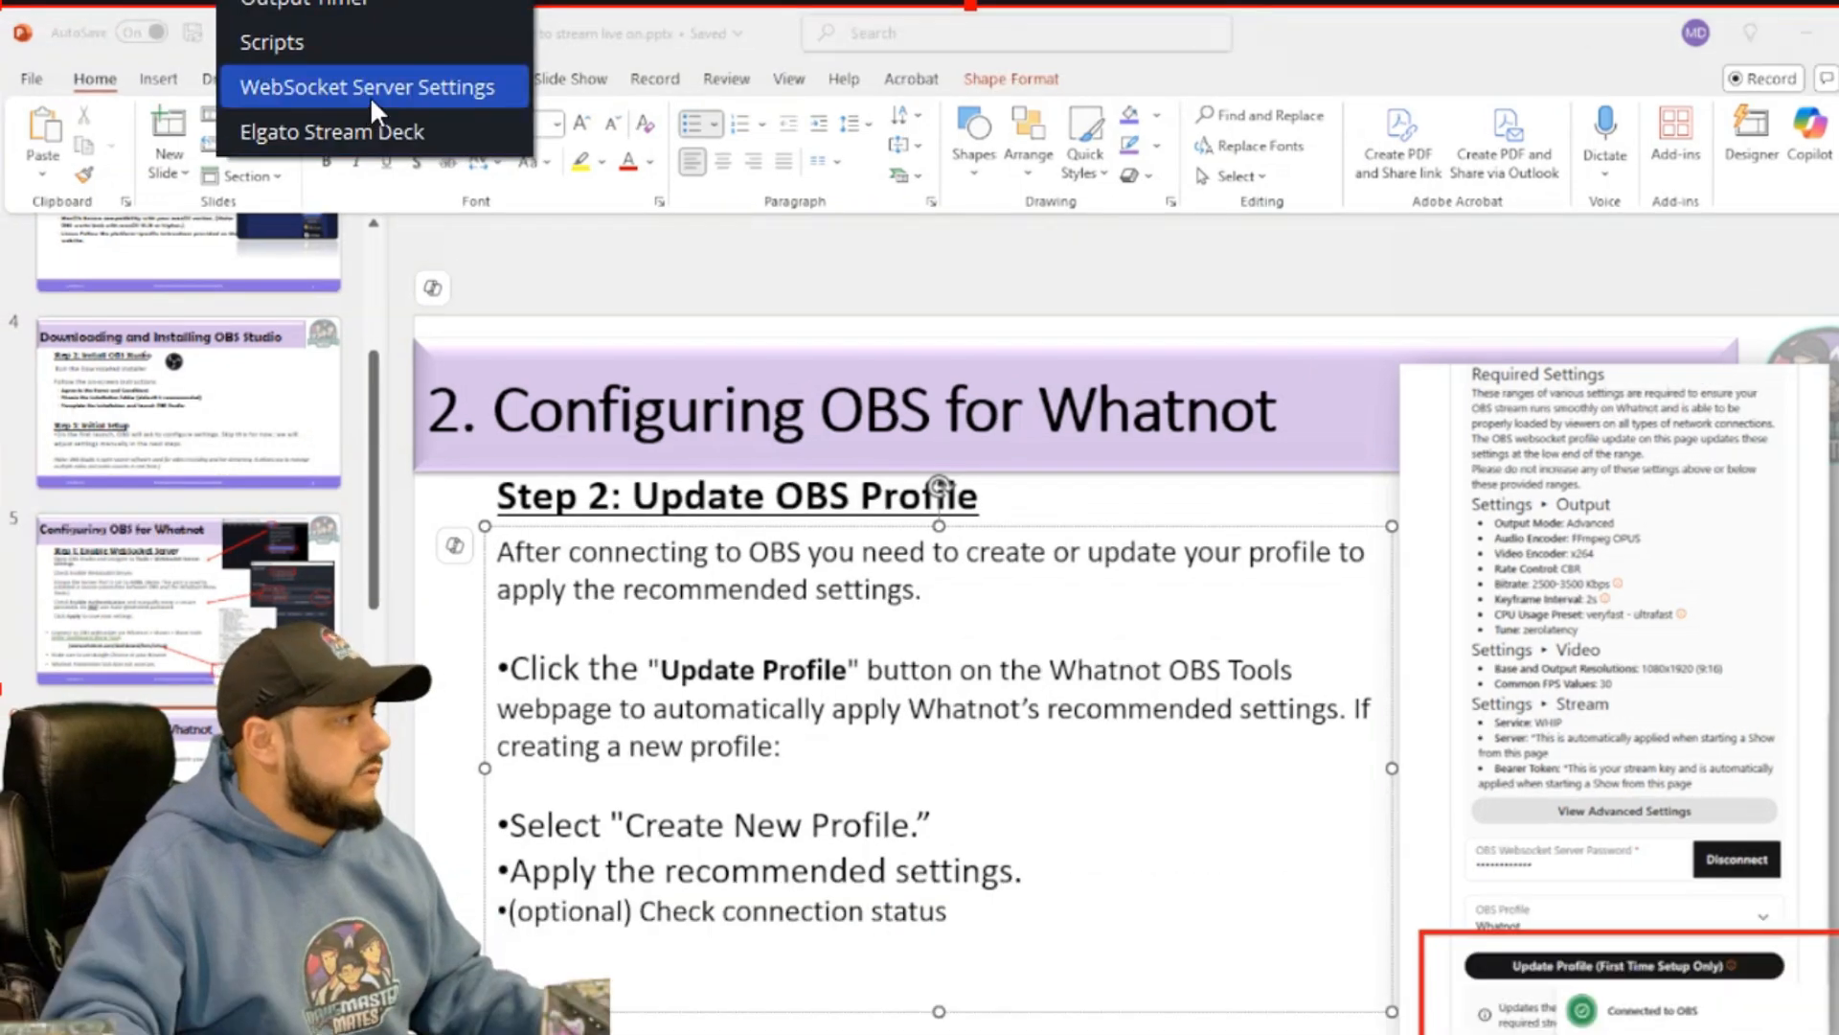
left_click(369, 84)
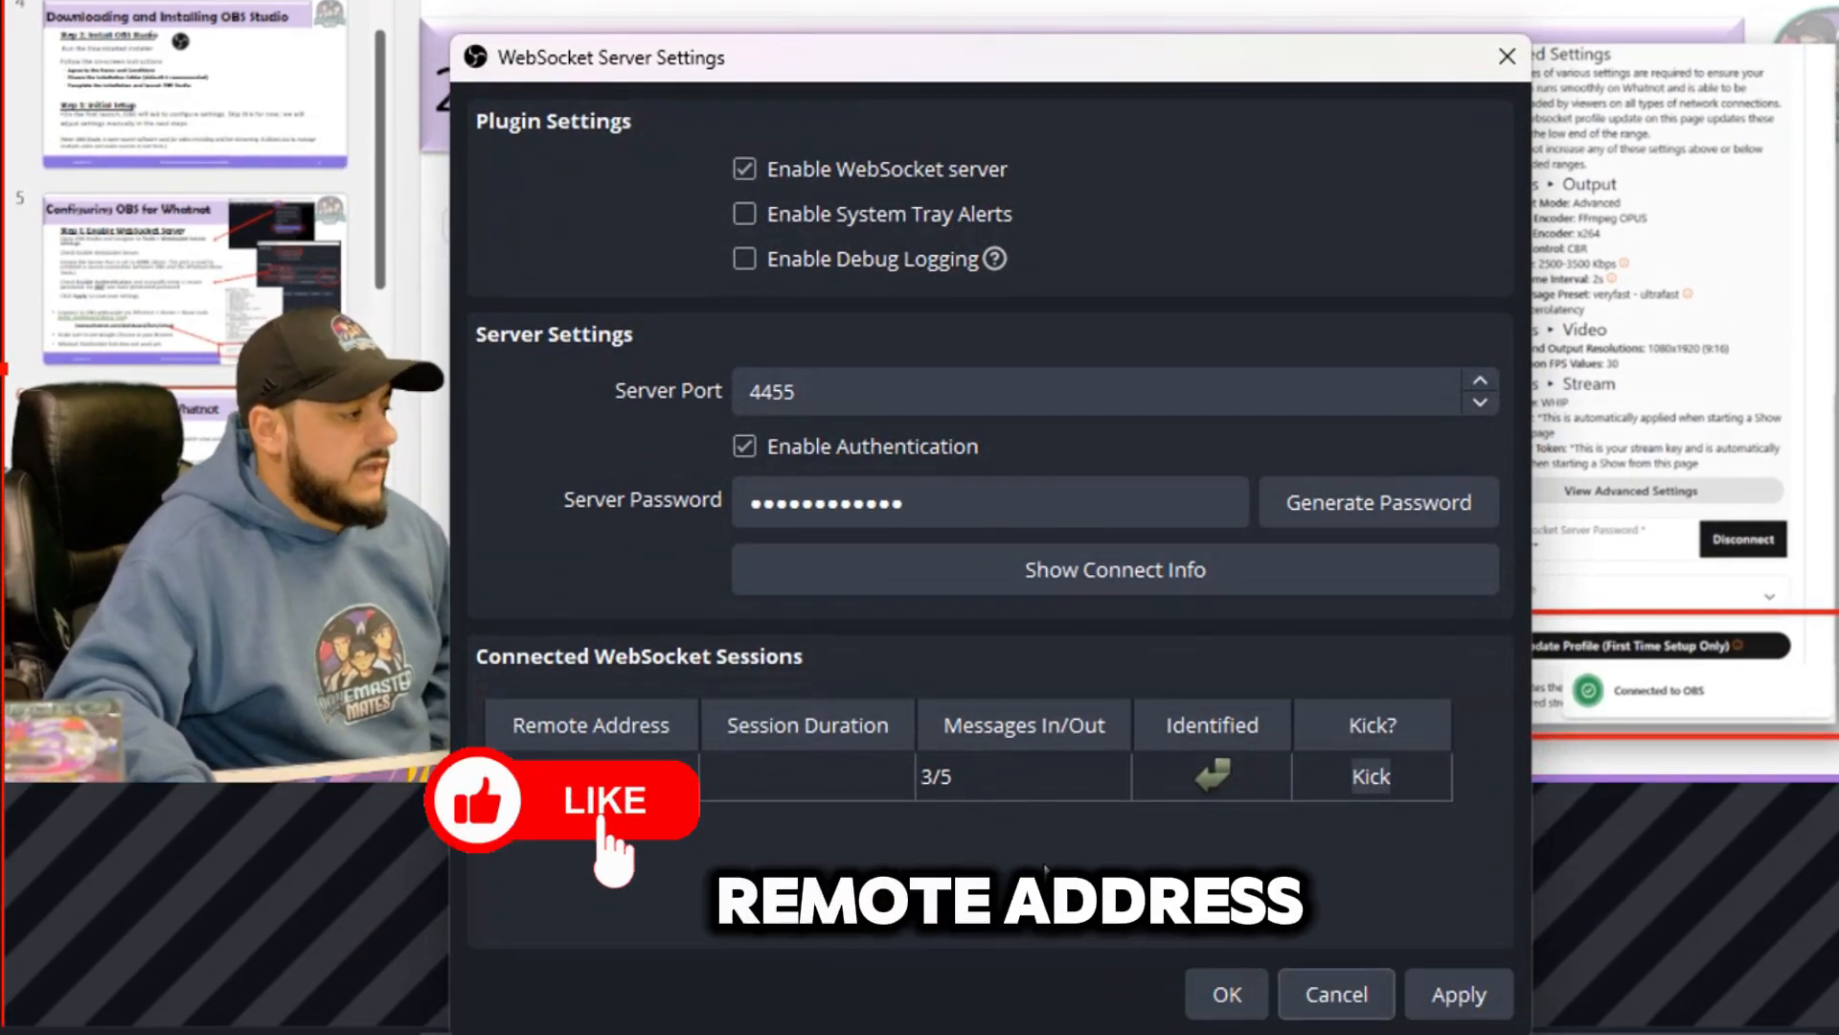
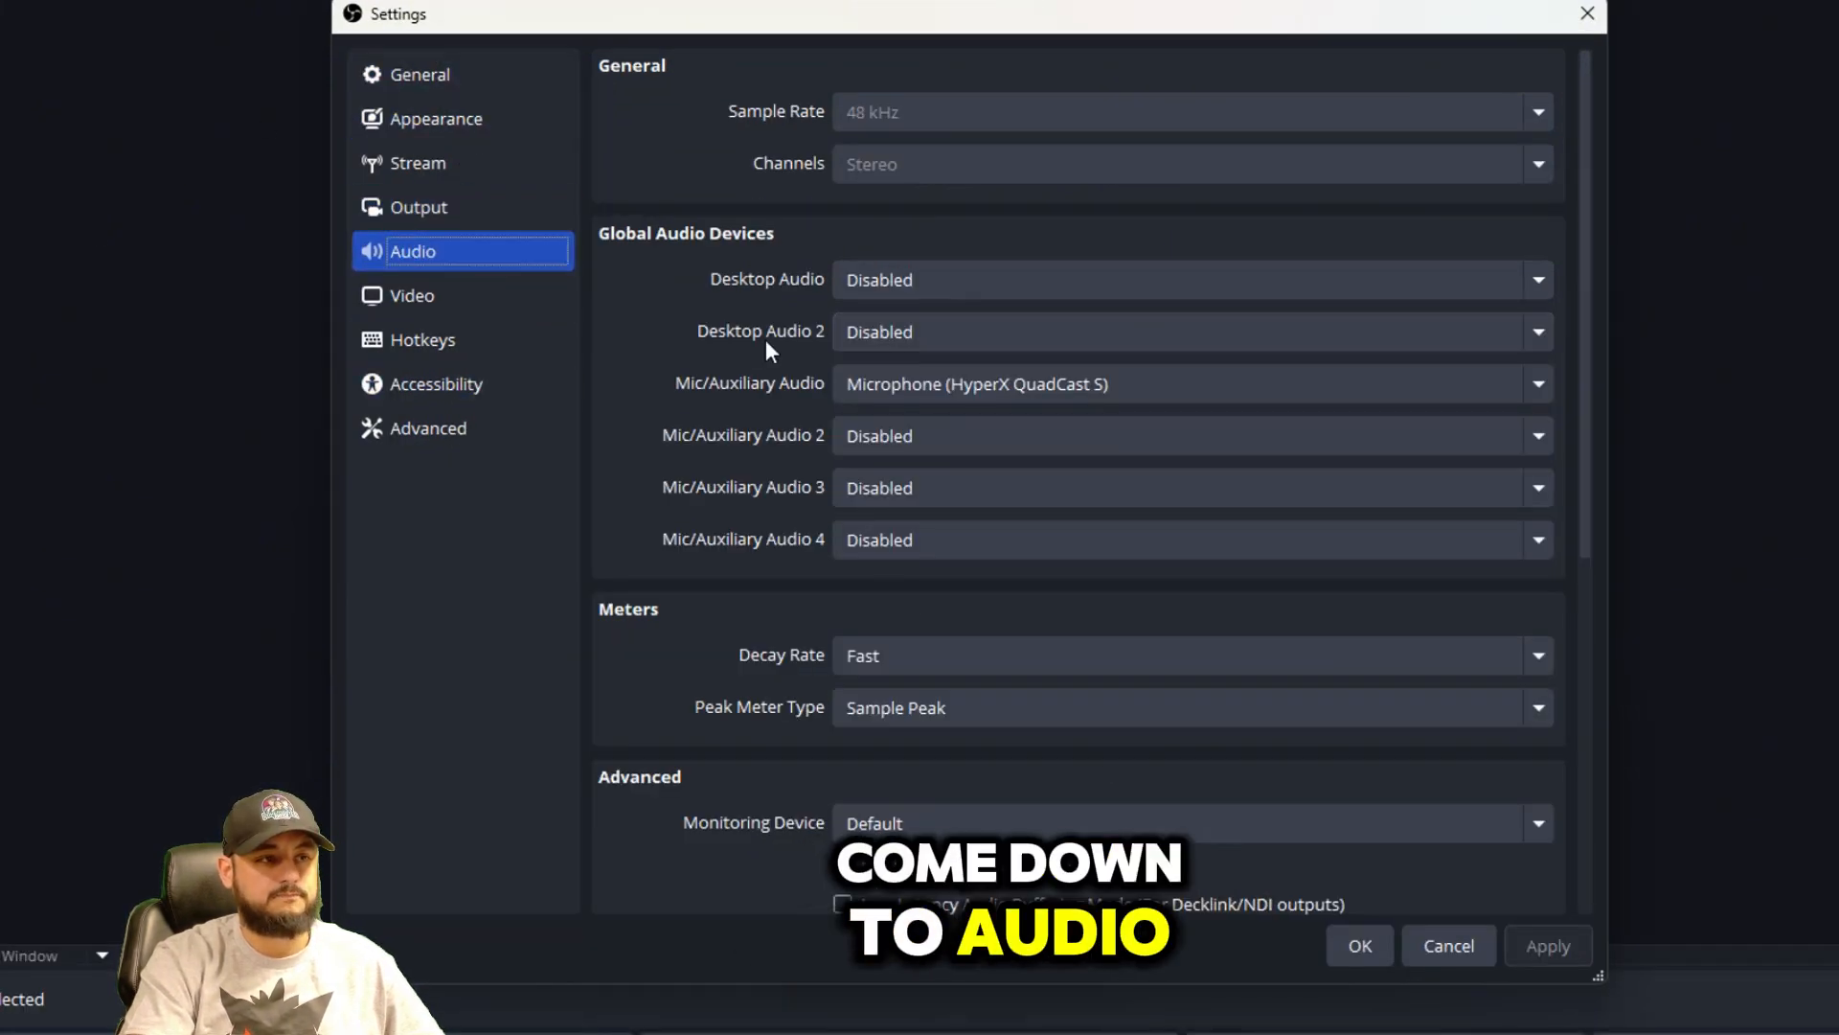
- Review the Mic/Auxiliary Audio device in the audio settings, and lower the Mic/Aux mixer volume to about -20 dB and return it to 0.0 dB
left_click(671, 388)
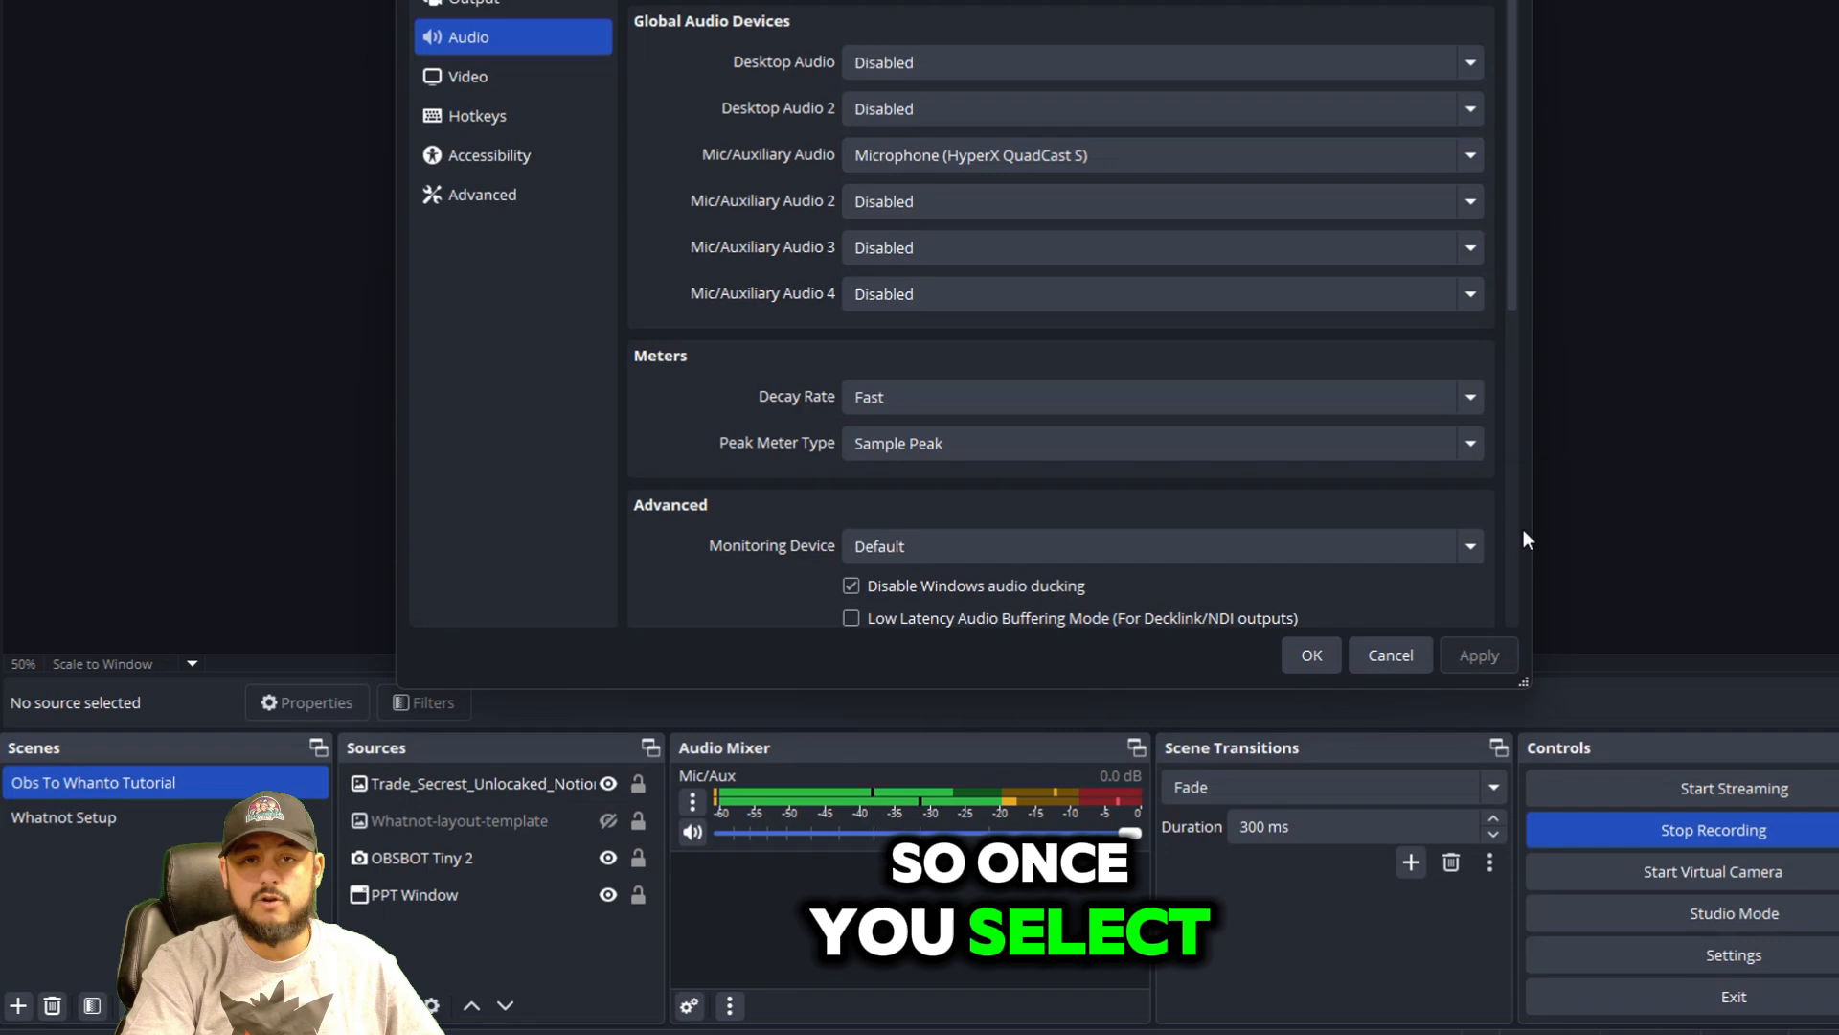
left_click(1424, 658)
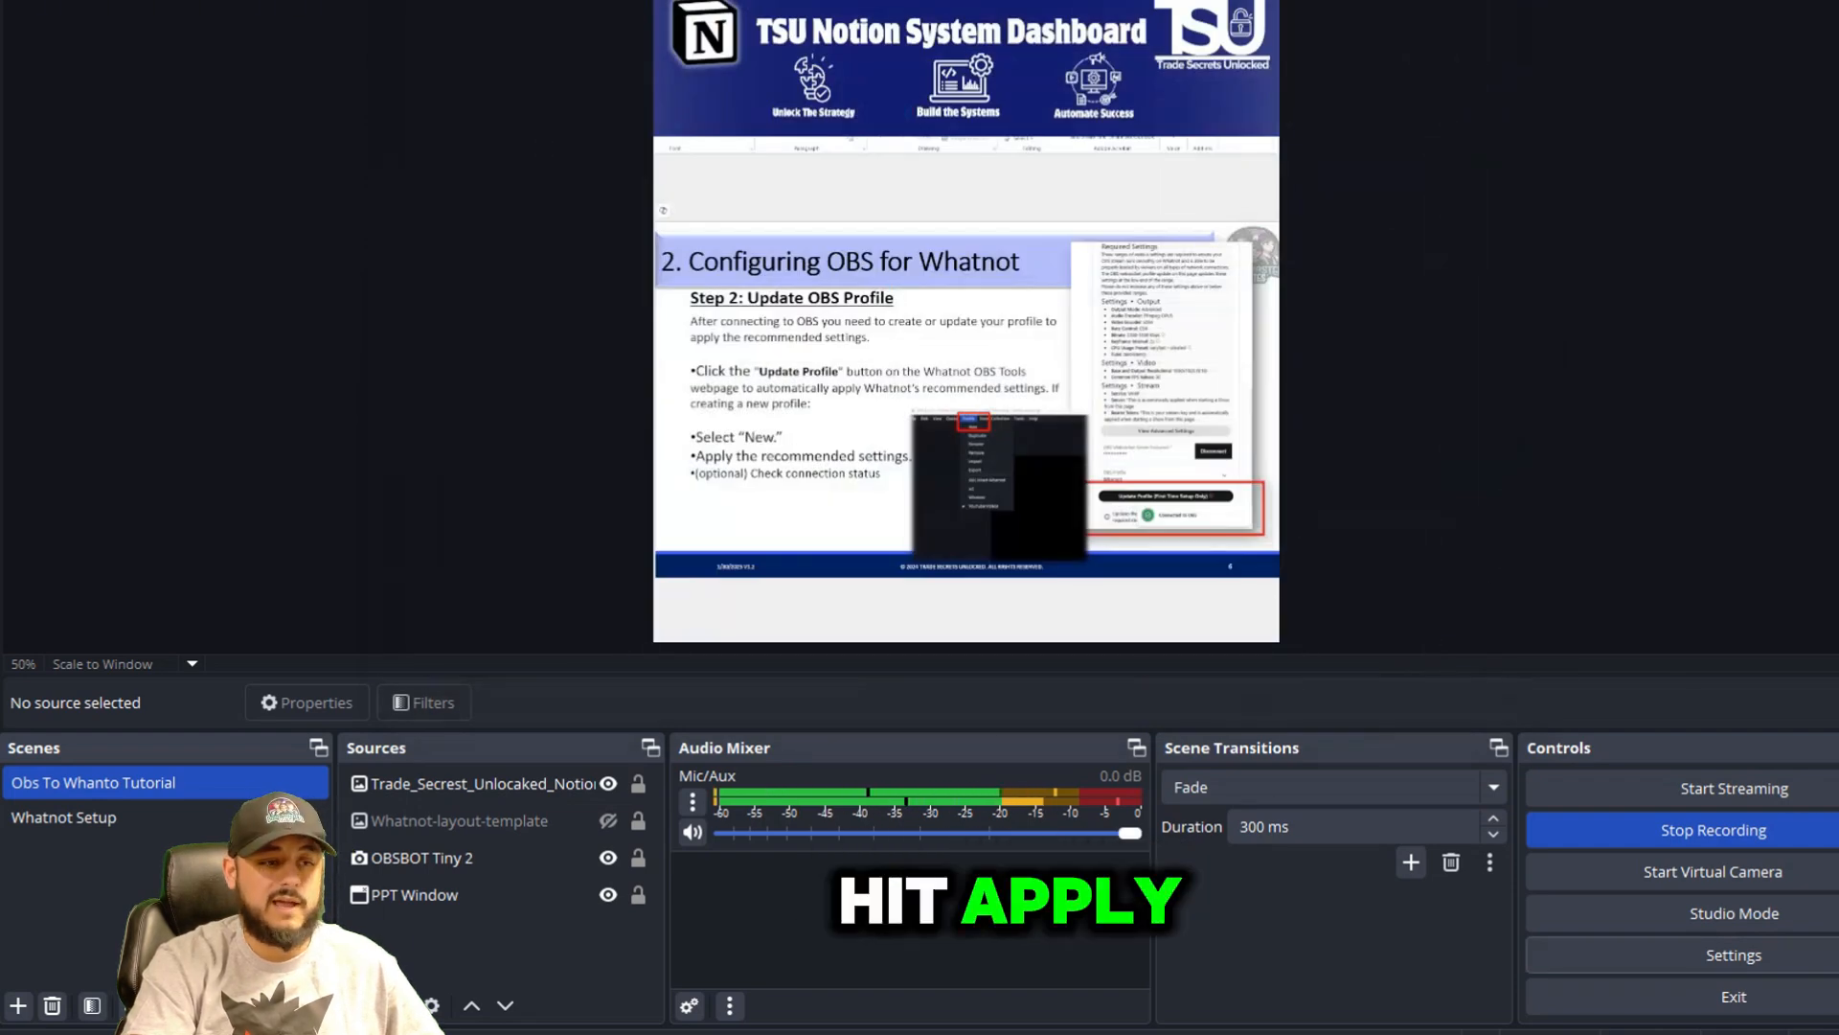
left_click_drag(1130, 832, 923, 837)
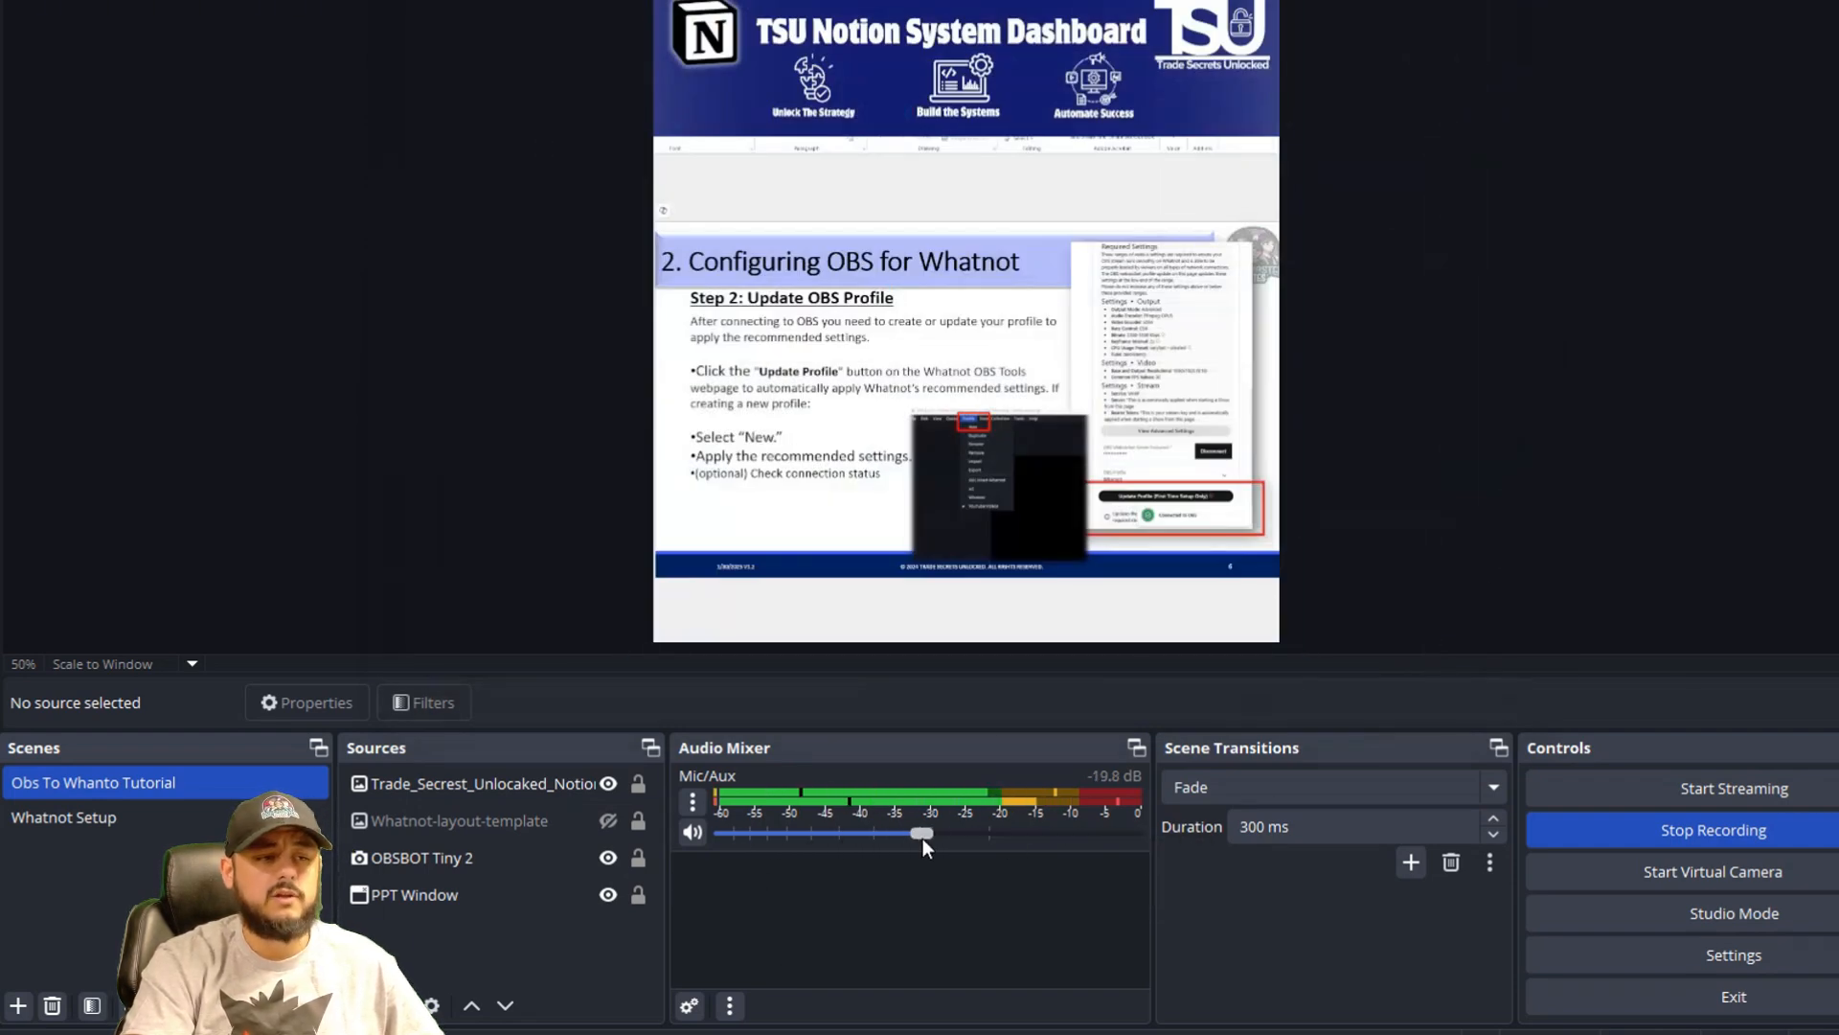
left_click_drag(711, 841, 1262, 854)
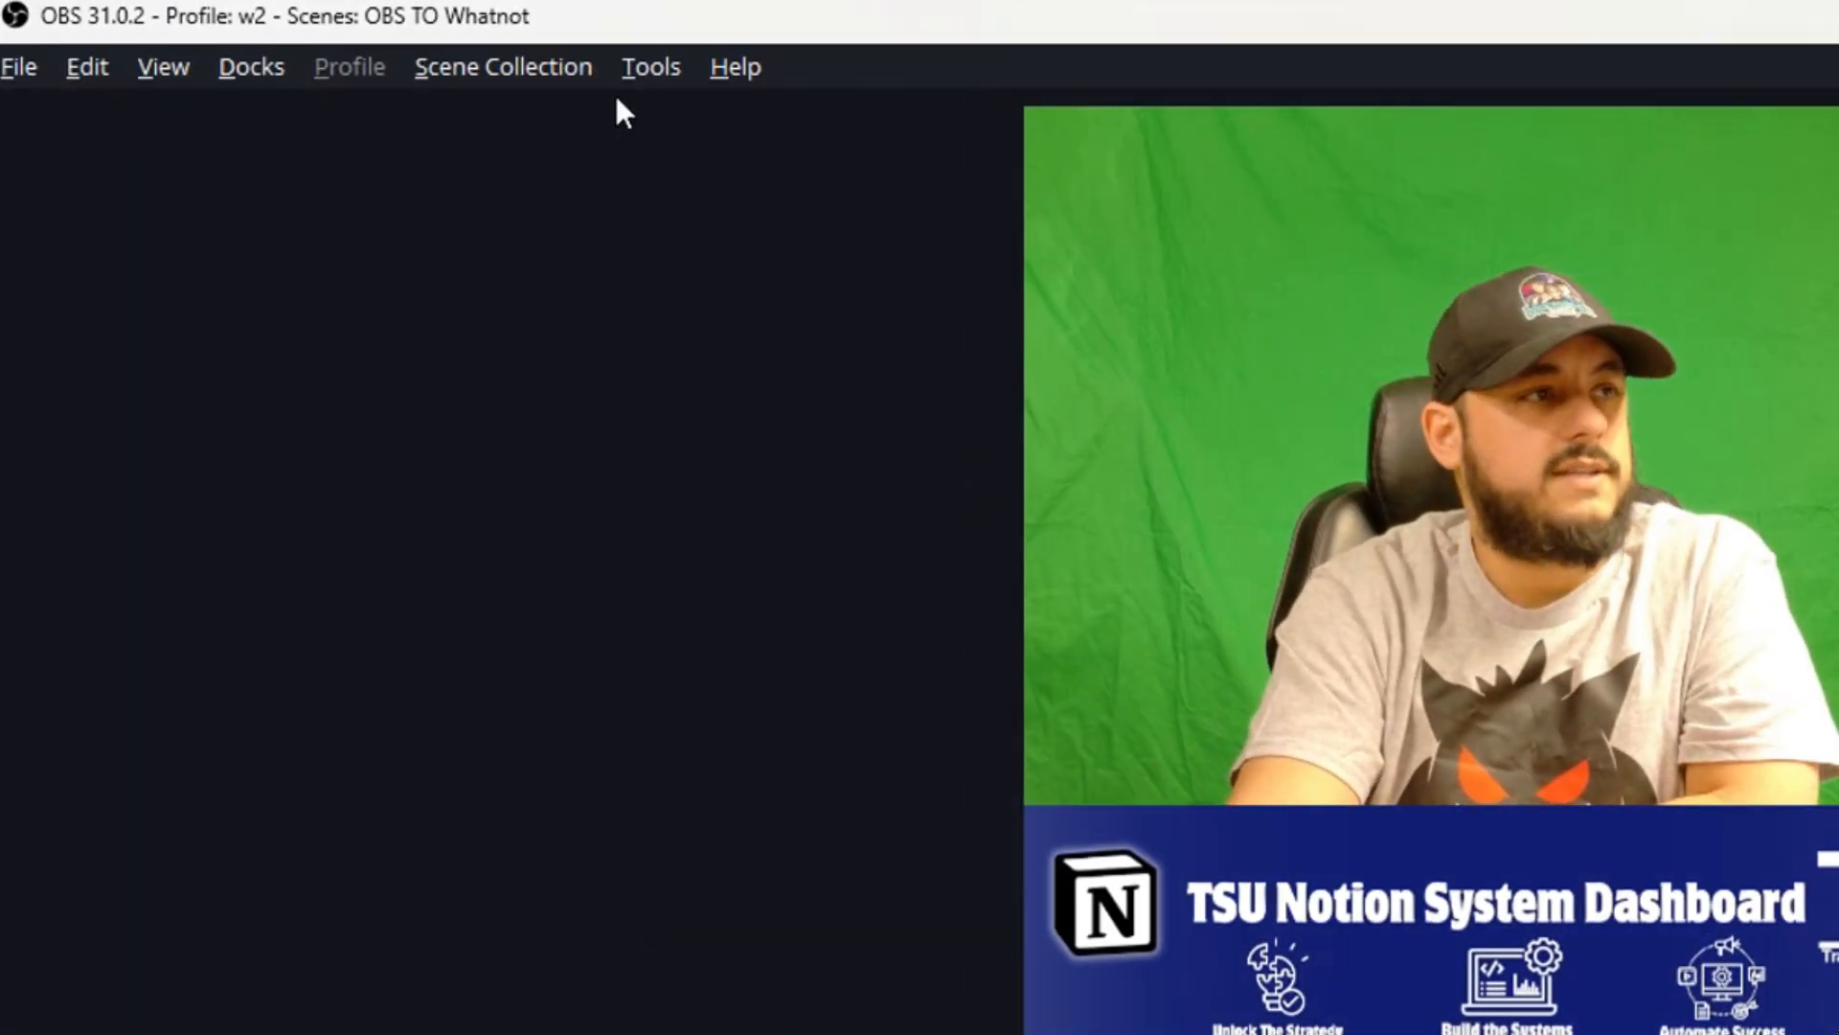
- View the available scene collections and compare the Obs To Whanto Tutorial and Whatnot Setup scenes
left_click(586, 66)
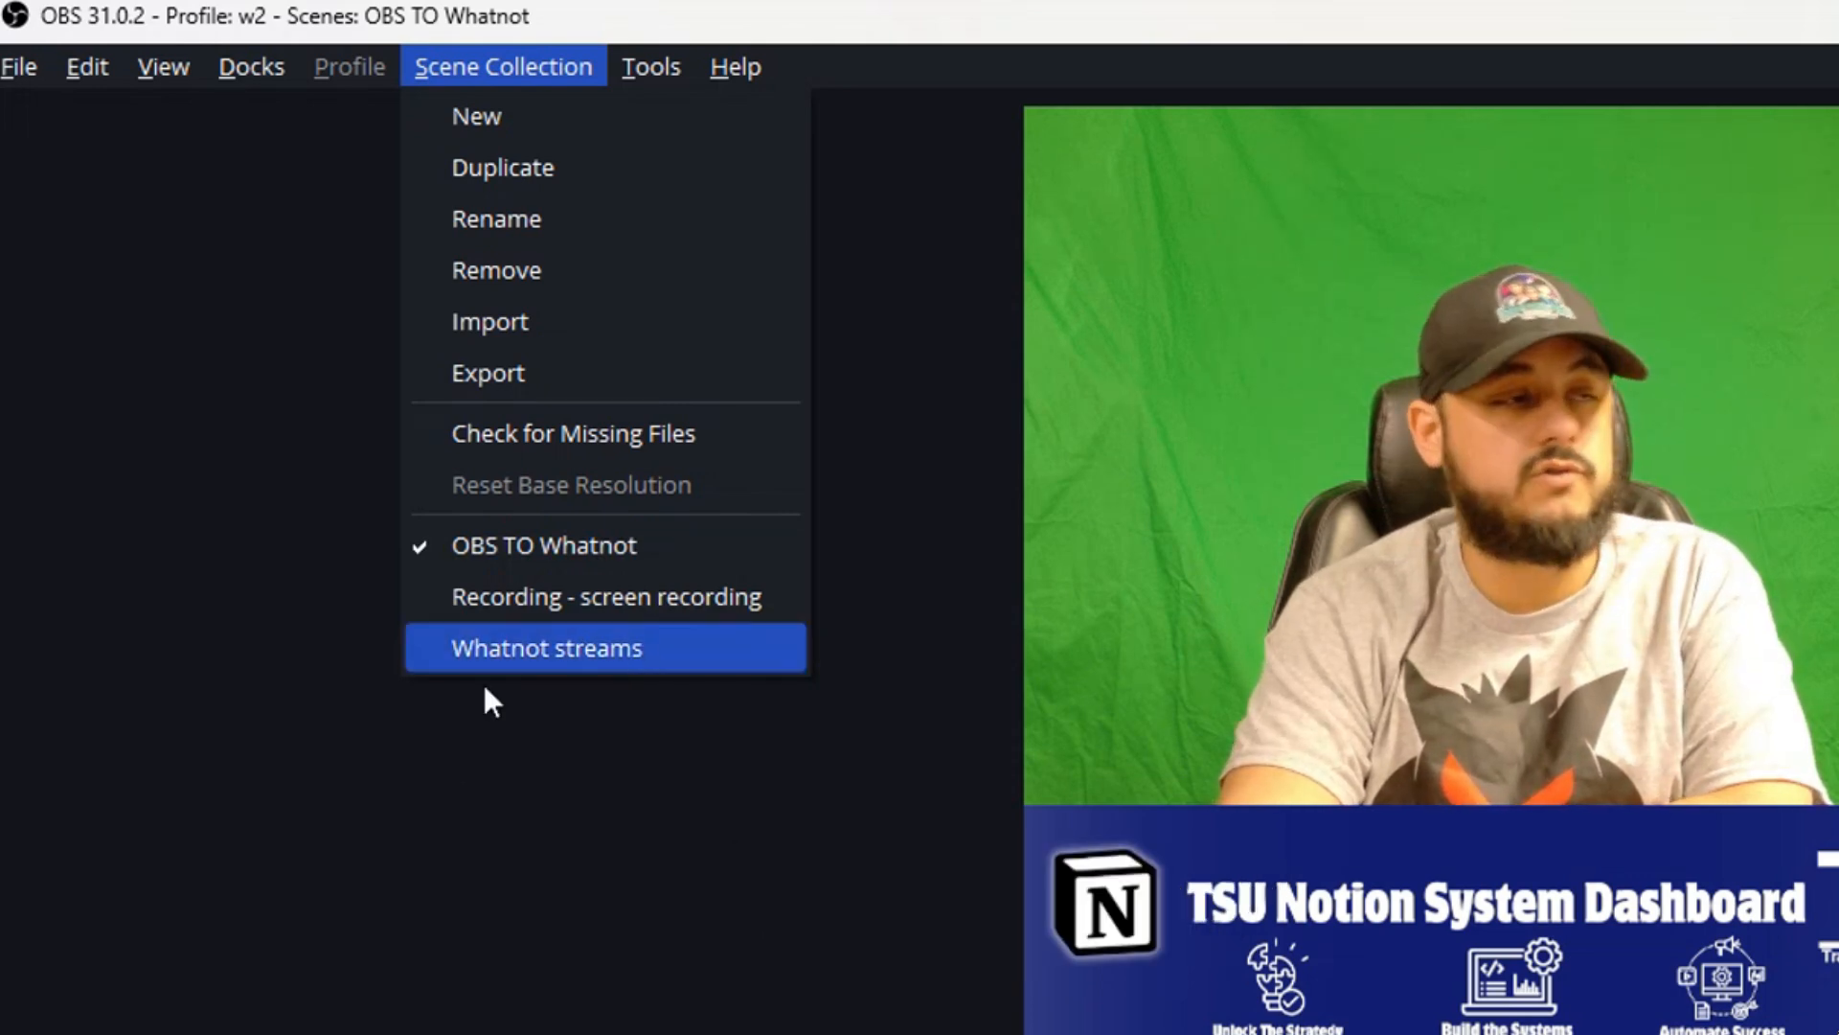
left_click(506, 699)
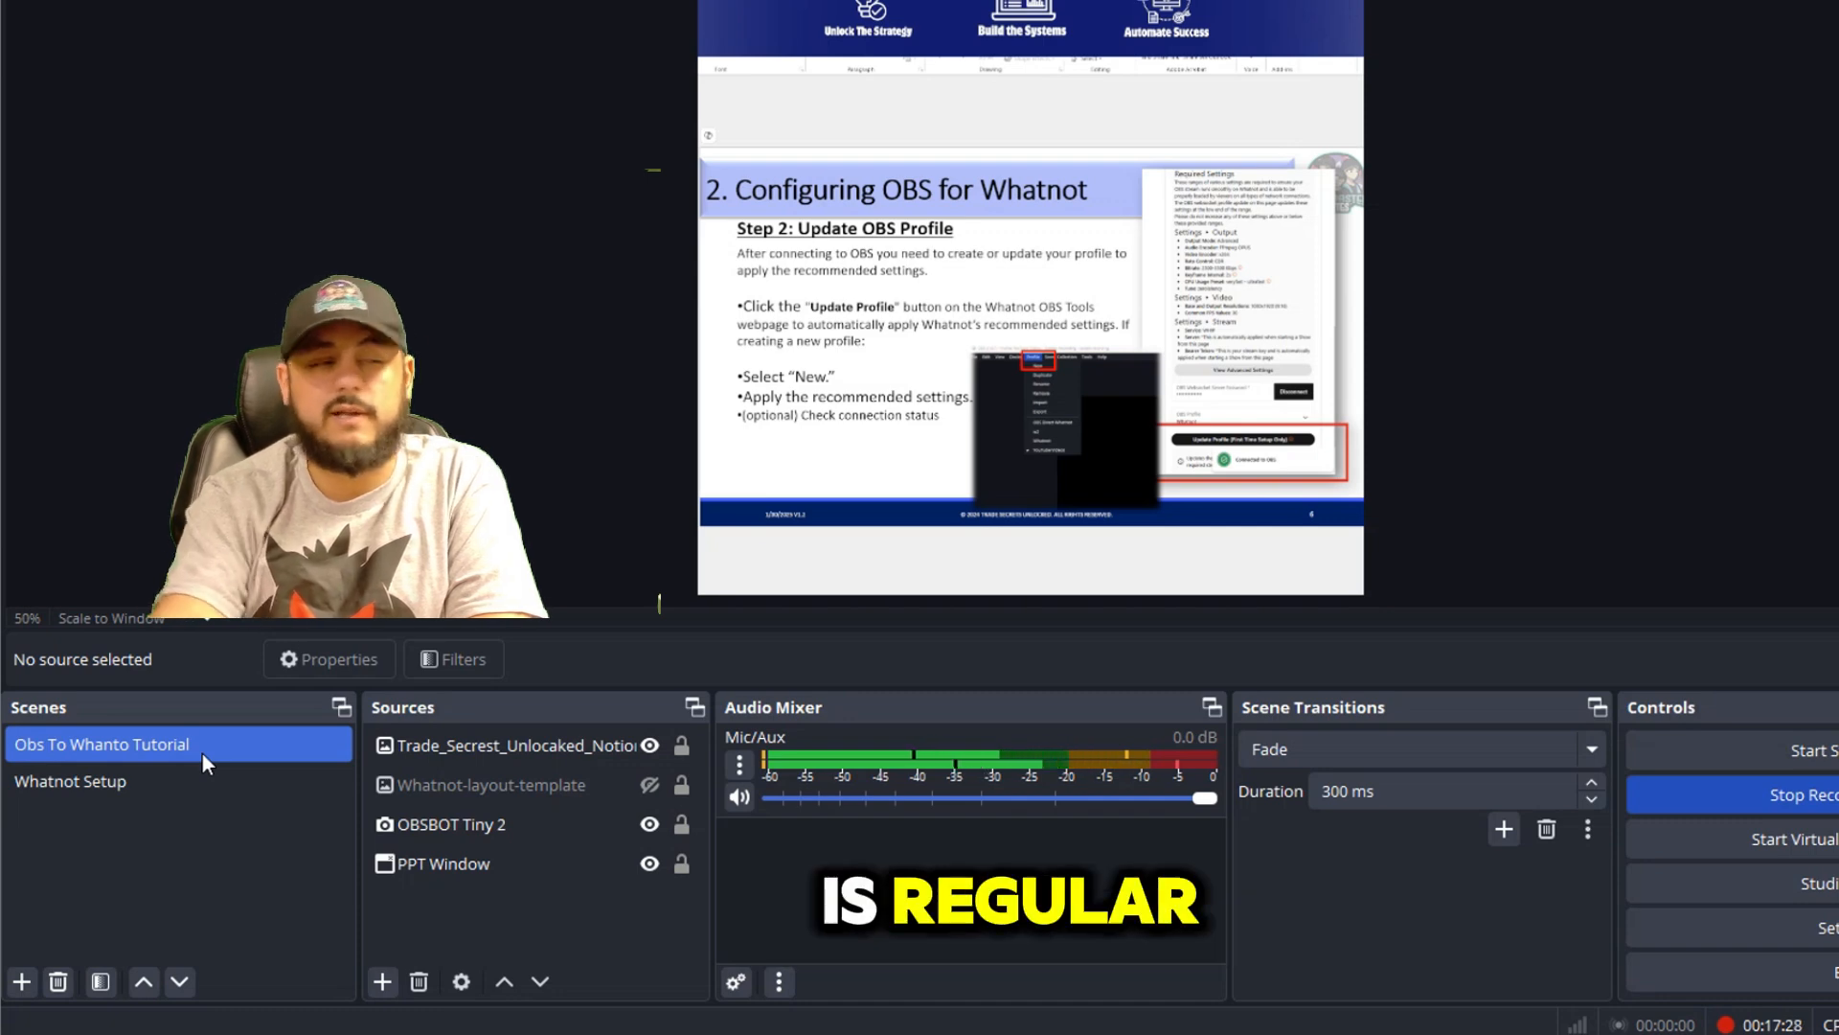
left_click(152, 780)
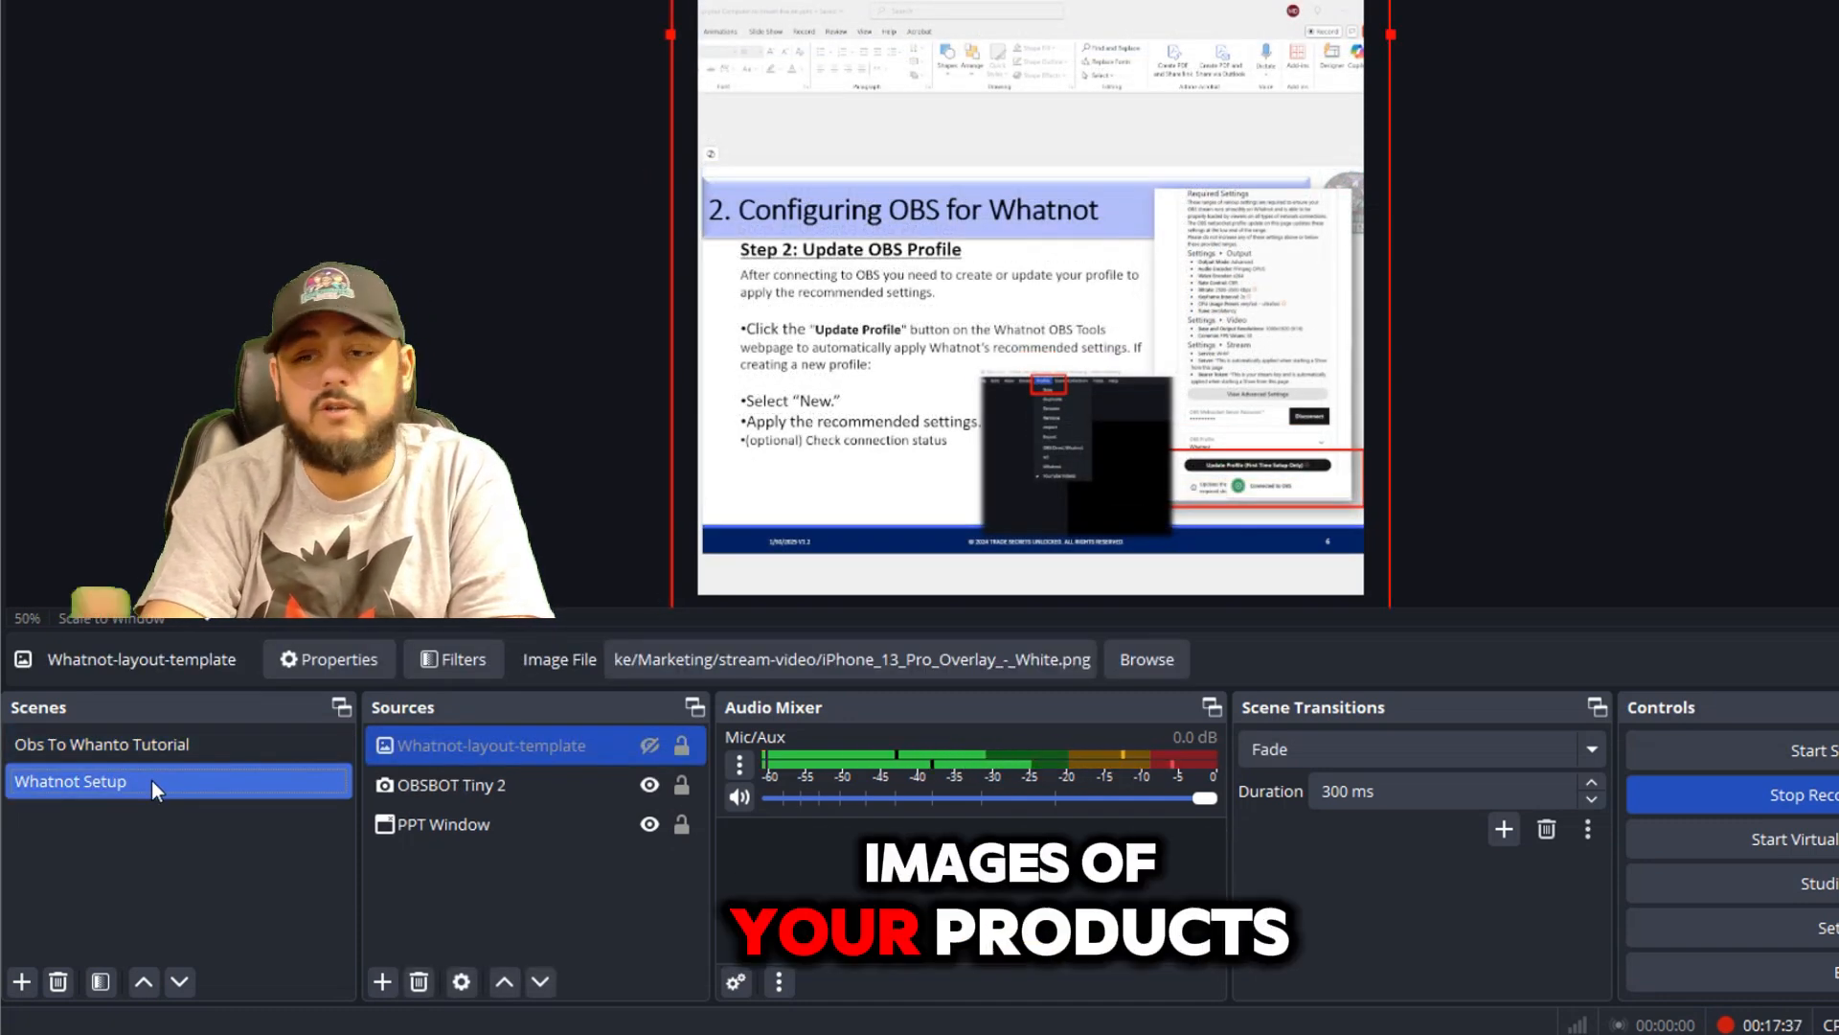
left_click(157, 759)
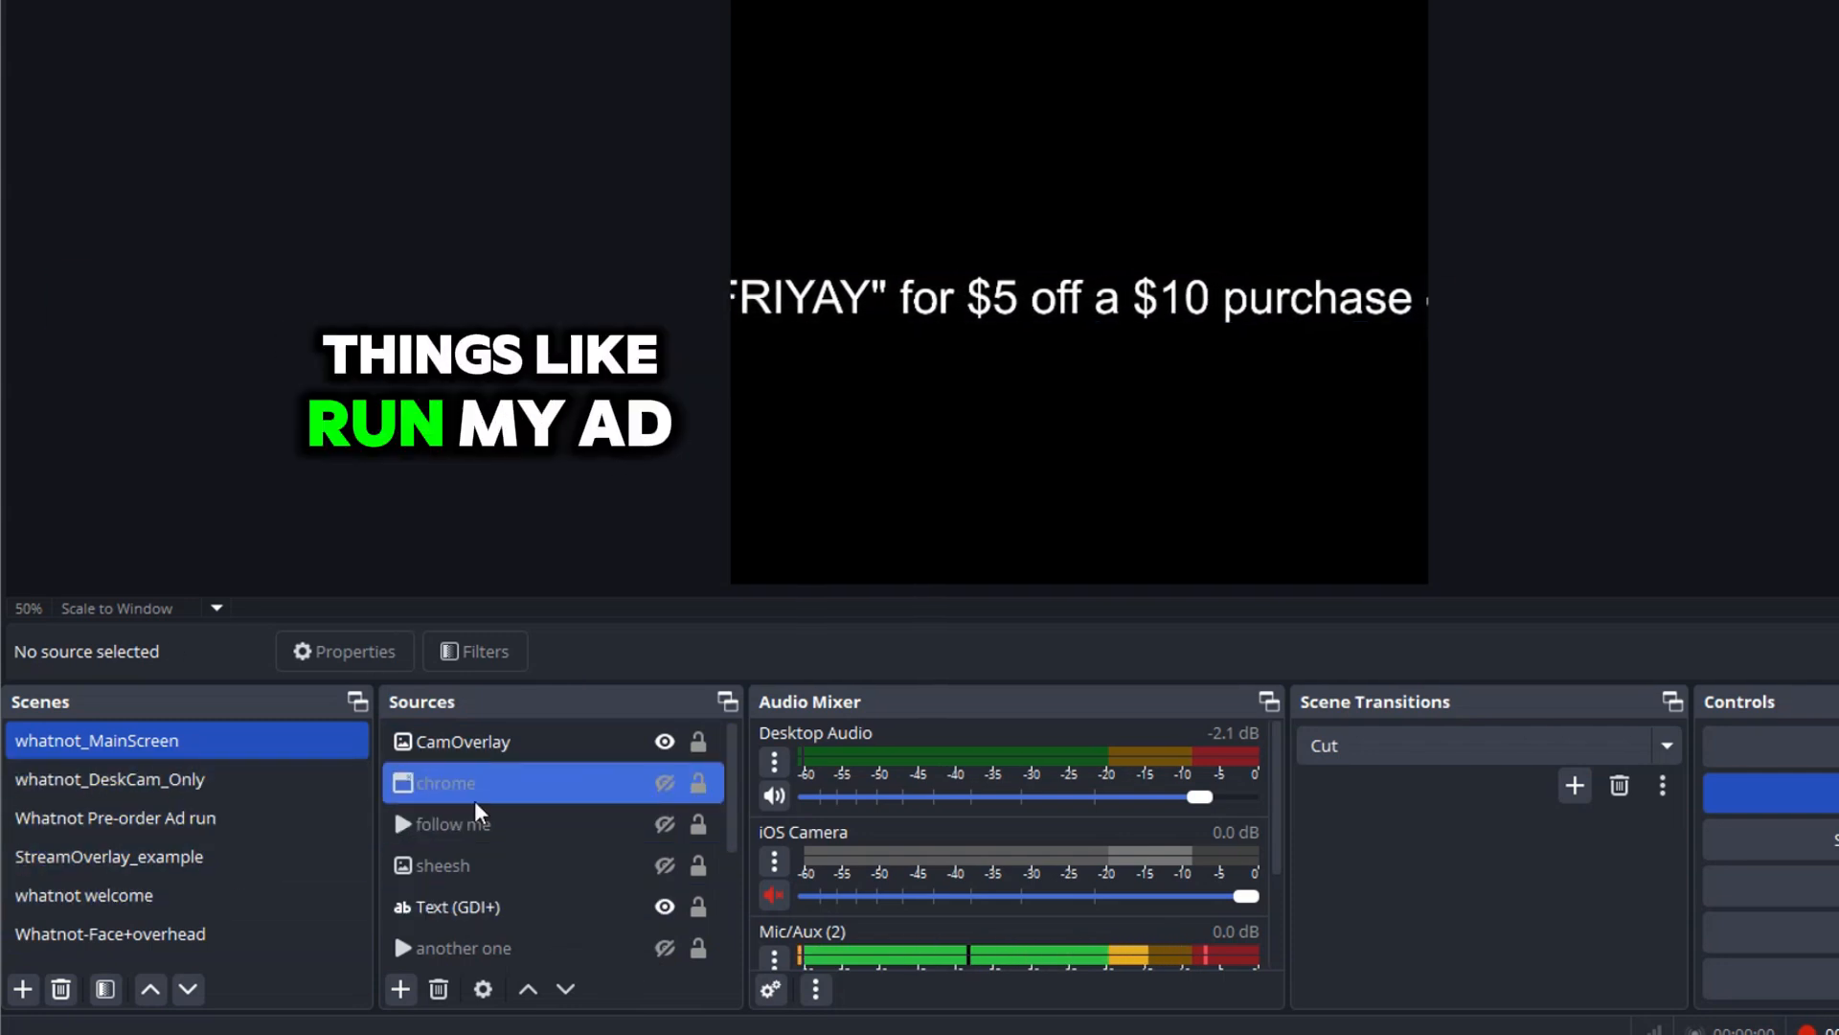
- Preview the whatnot_MainScreen, whatnot_DeskCam_Only, Whatnot Pre-order Ad run and StreamOverlay_example scenes, plus Whatnot Setup in the tutorial's collection
key("F3")
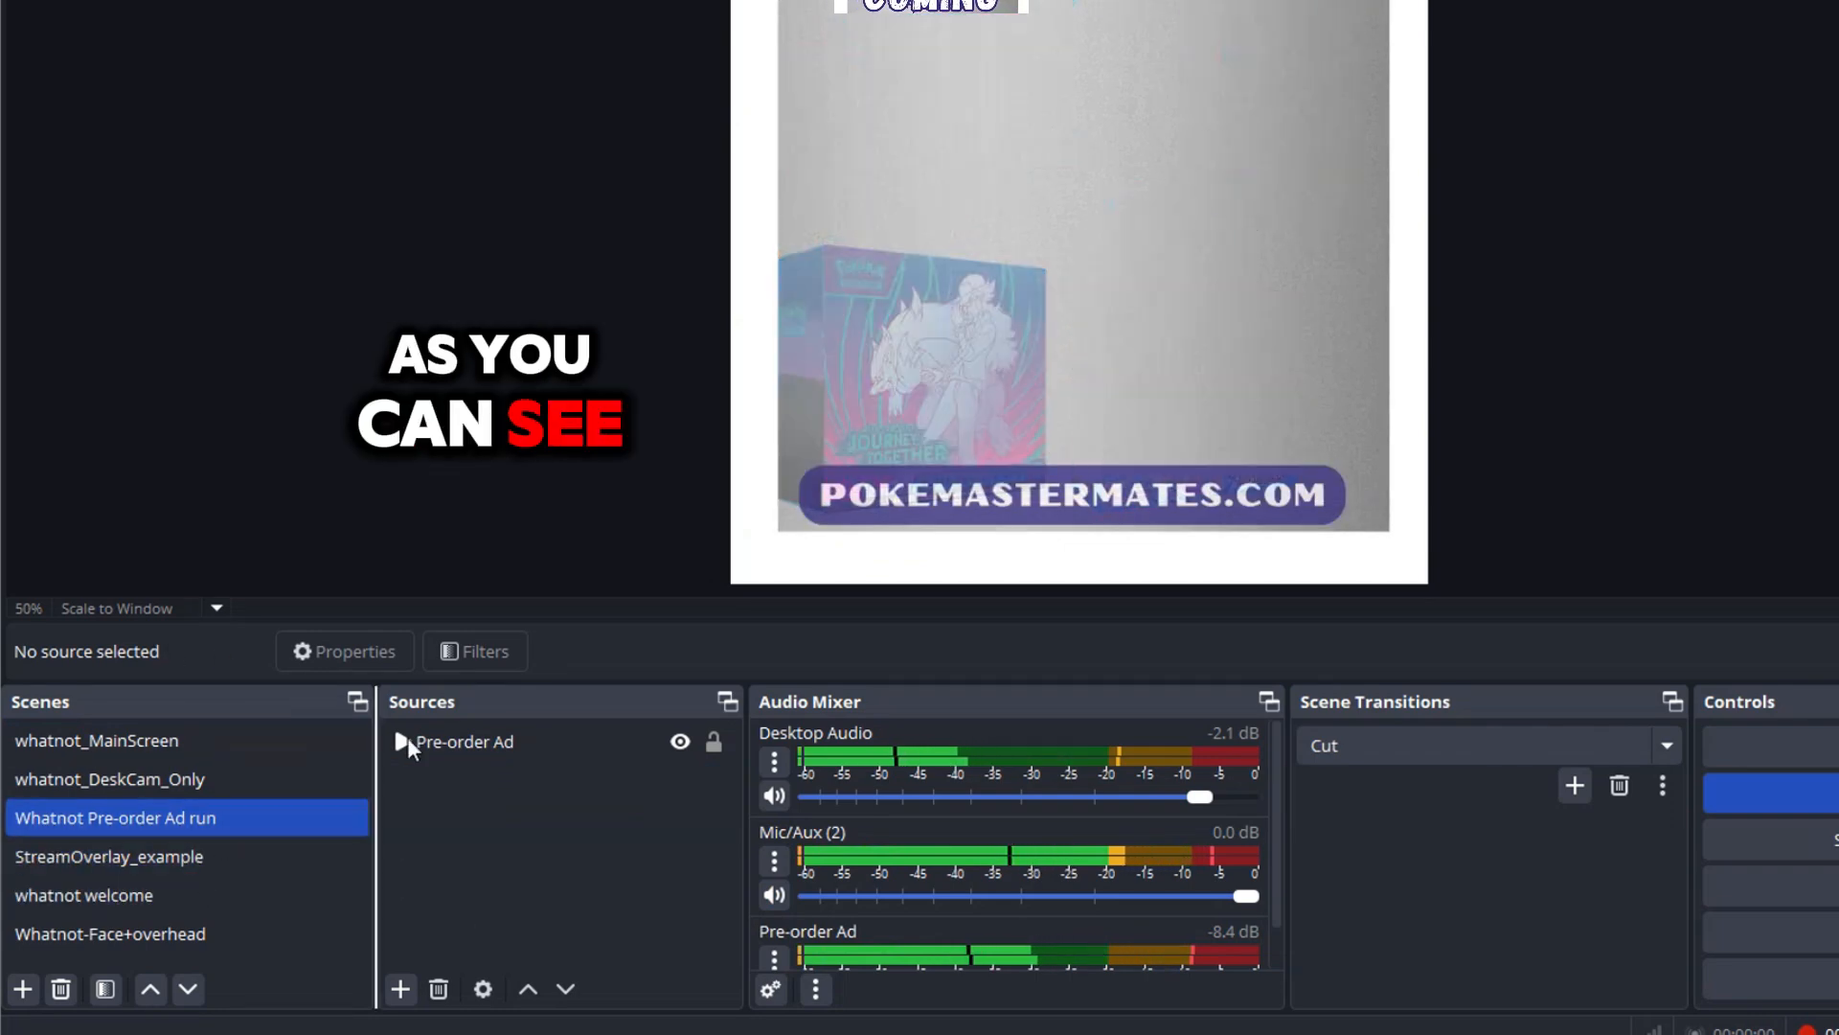
key("F1")
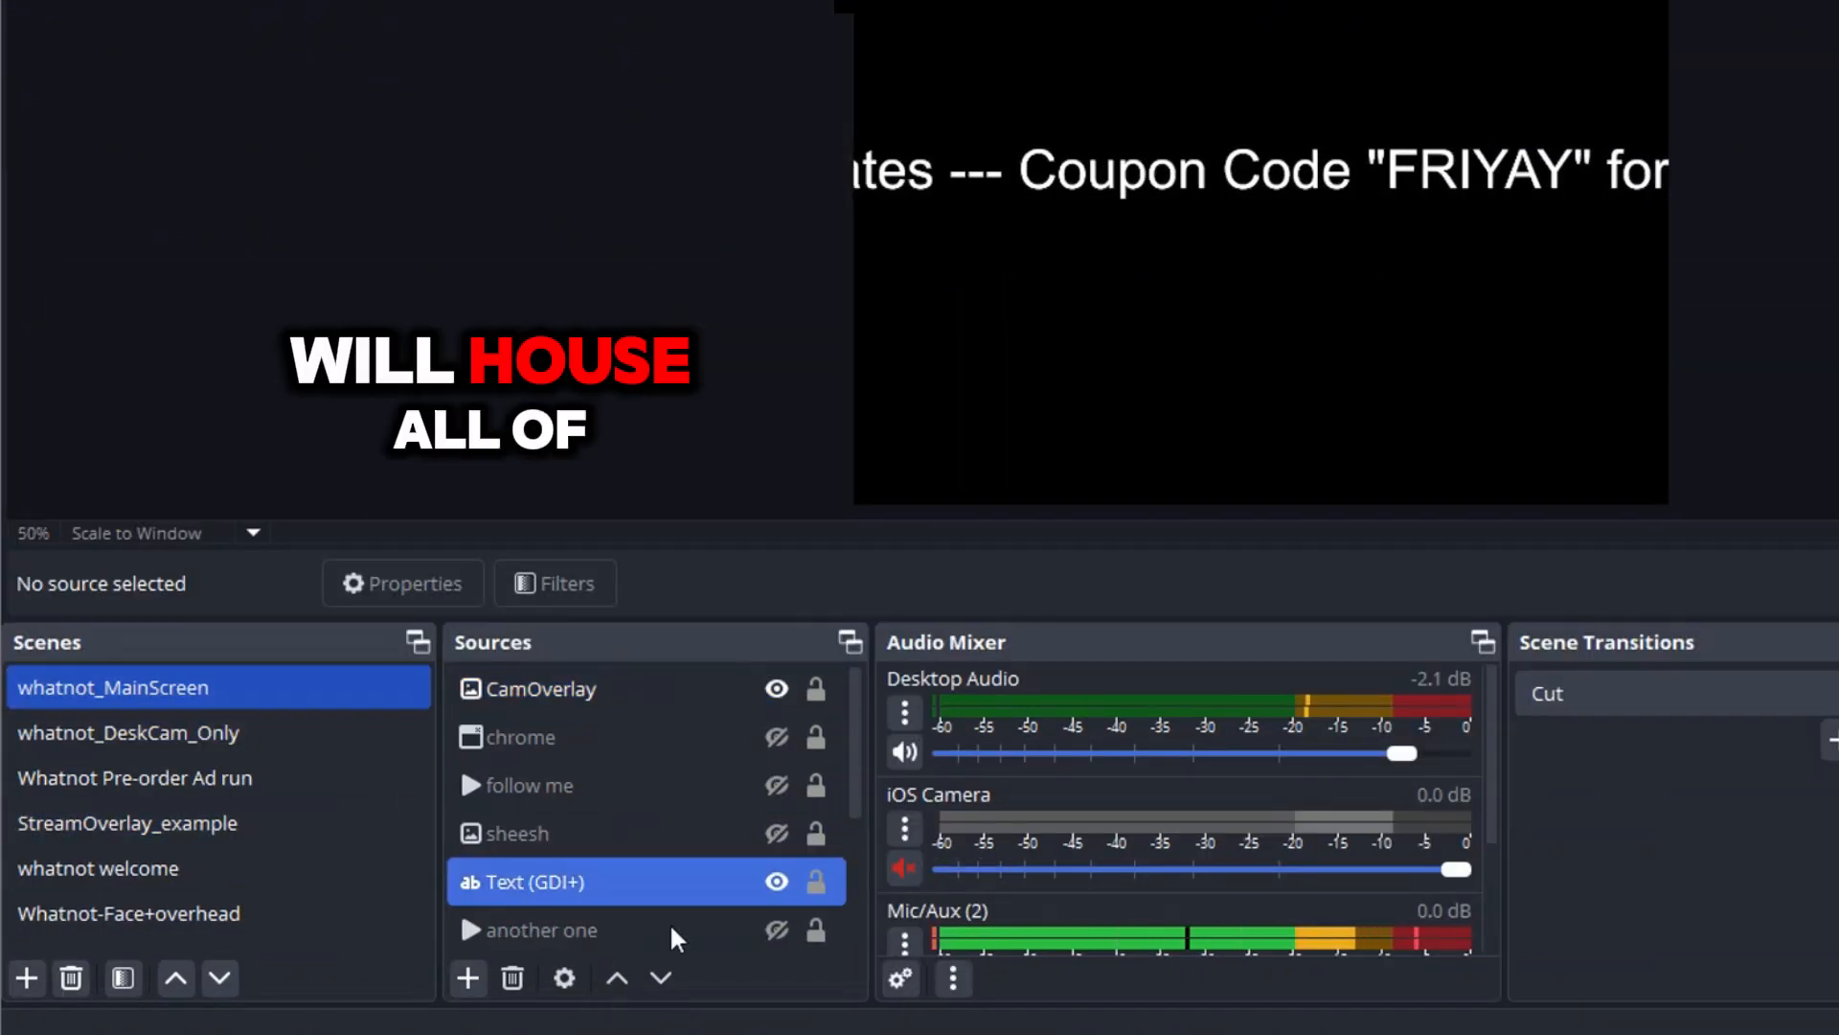
left_click(257, 732)
left_click(263, 687)
left_click(249, 733)
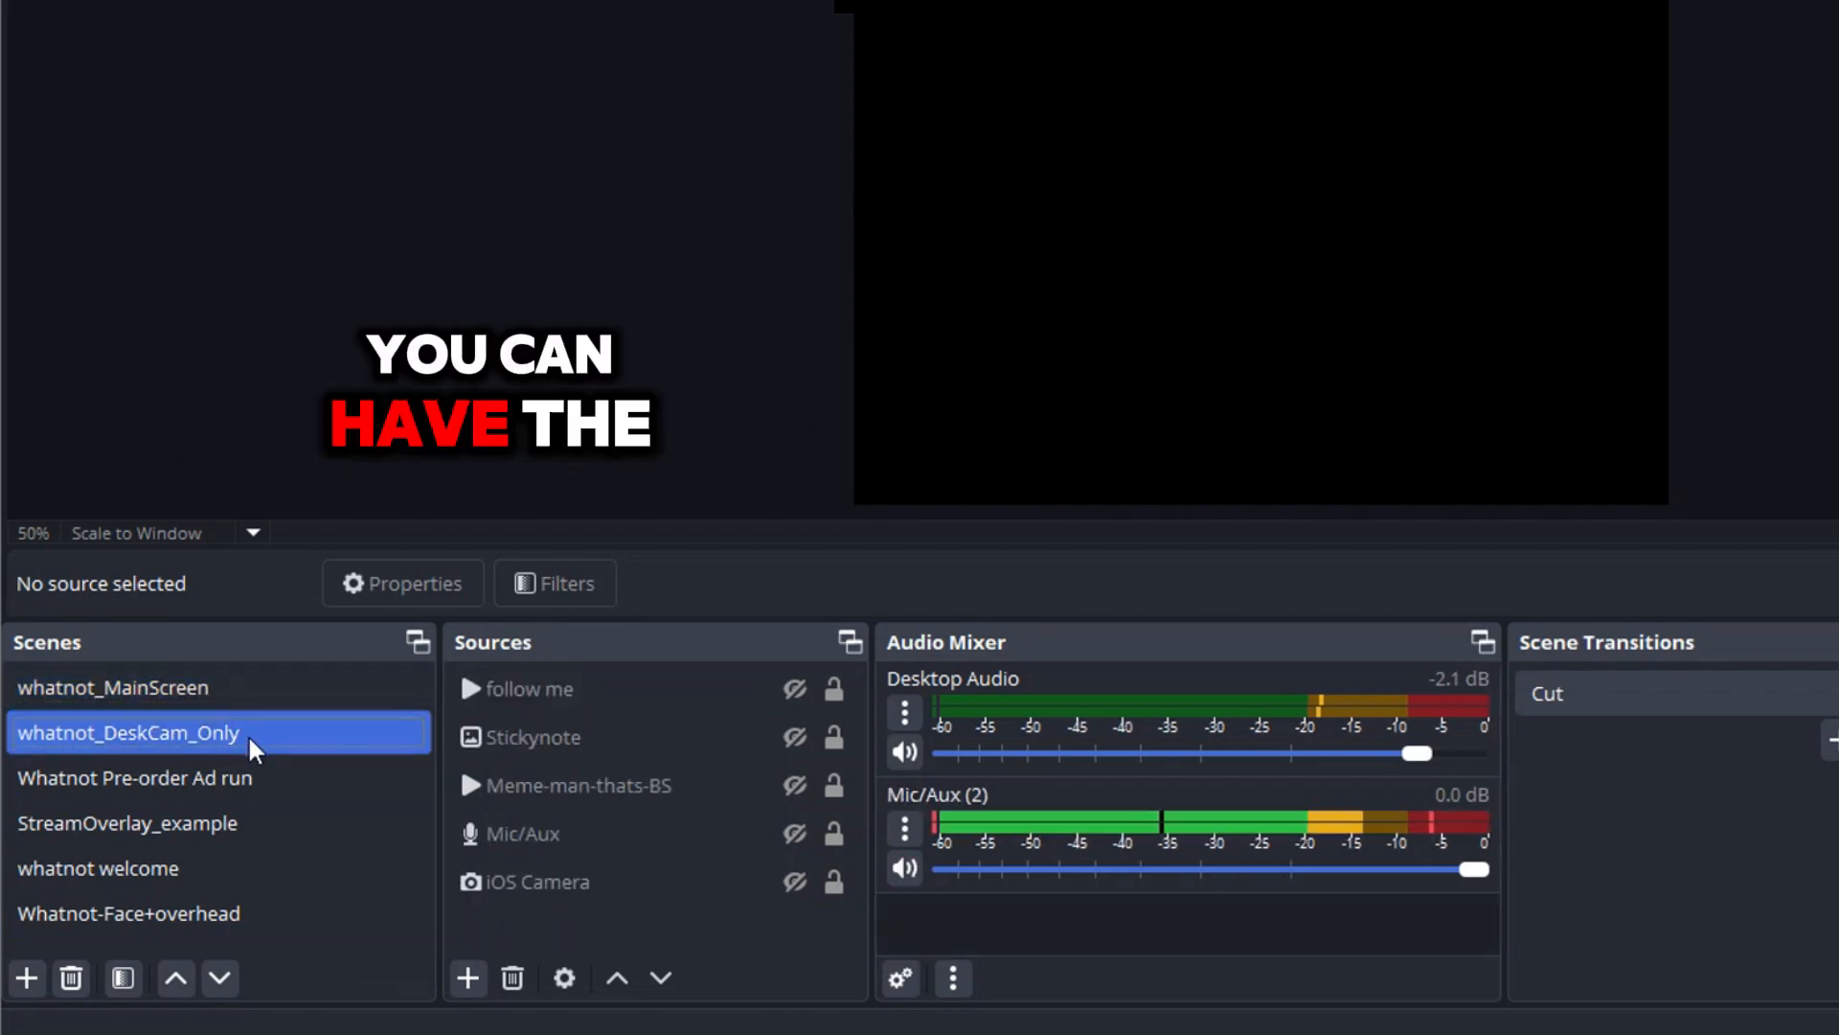
left_click(249, 778)
left_click(235, 838)
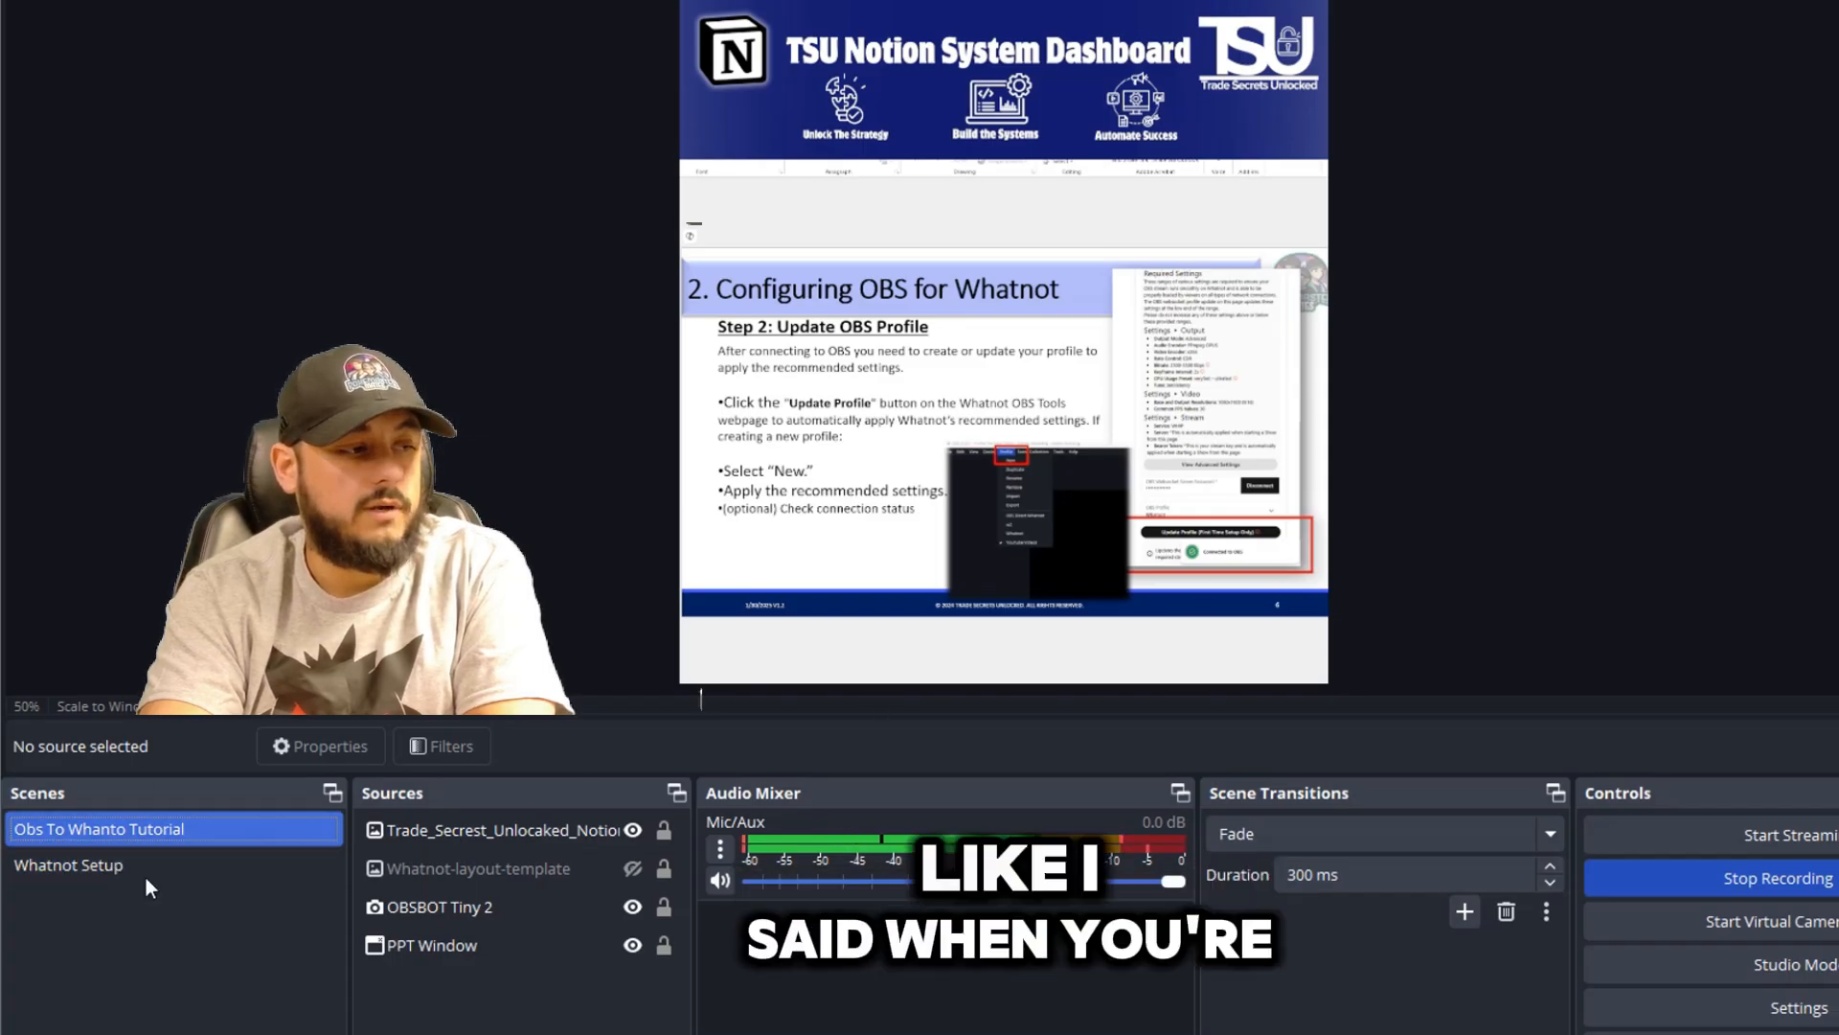
left_click(109, 866)
left_click(152, 831)
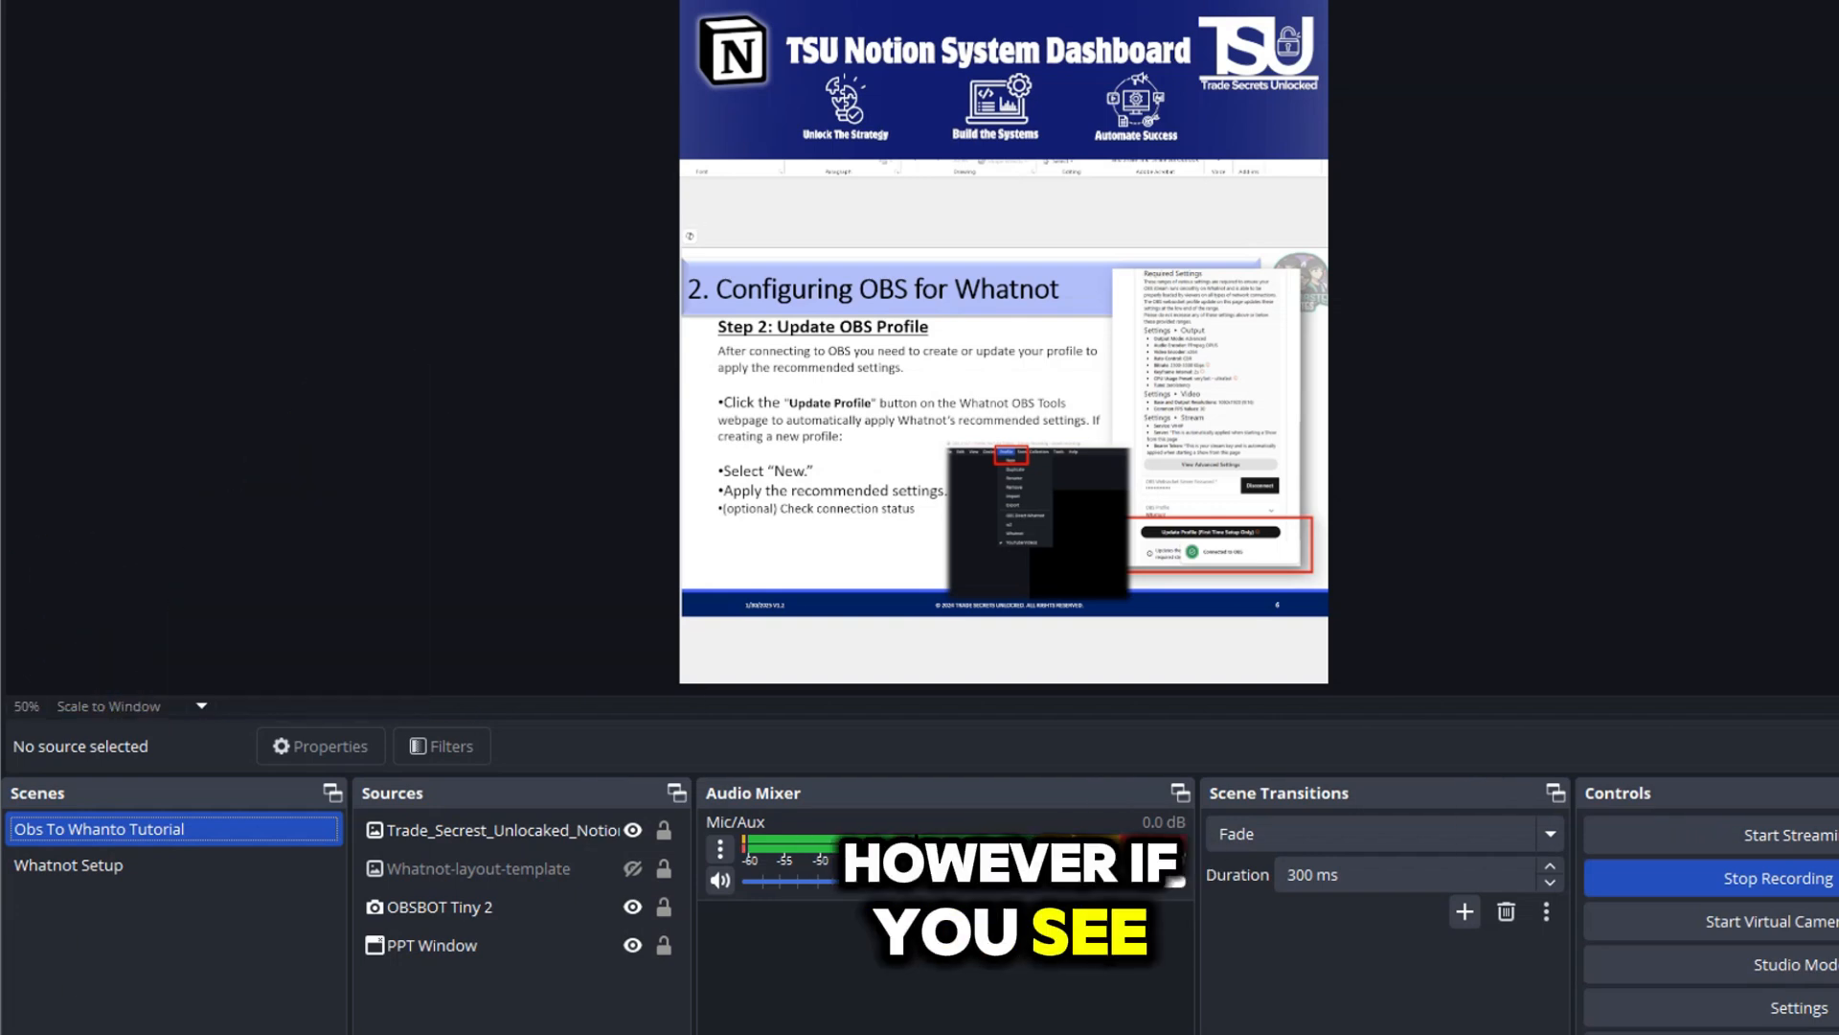
- Add a scene named Scene 2 and give it the existing OBSBOT Tiny 2 video capture device as a visible source
left_click(24, 1034)
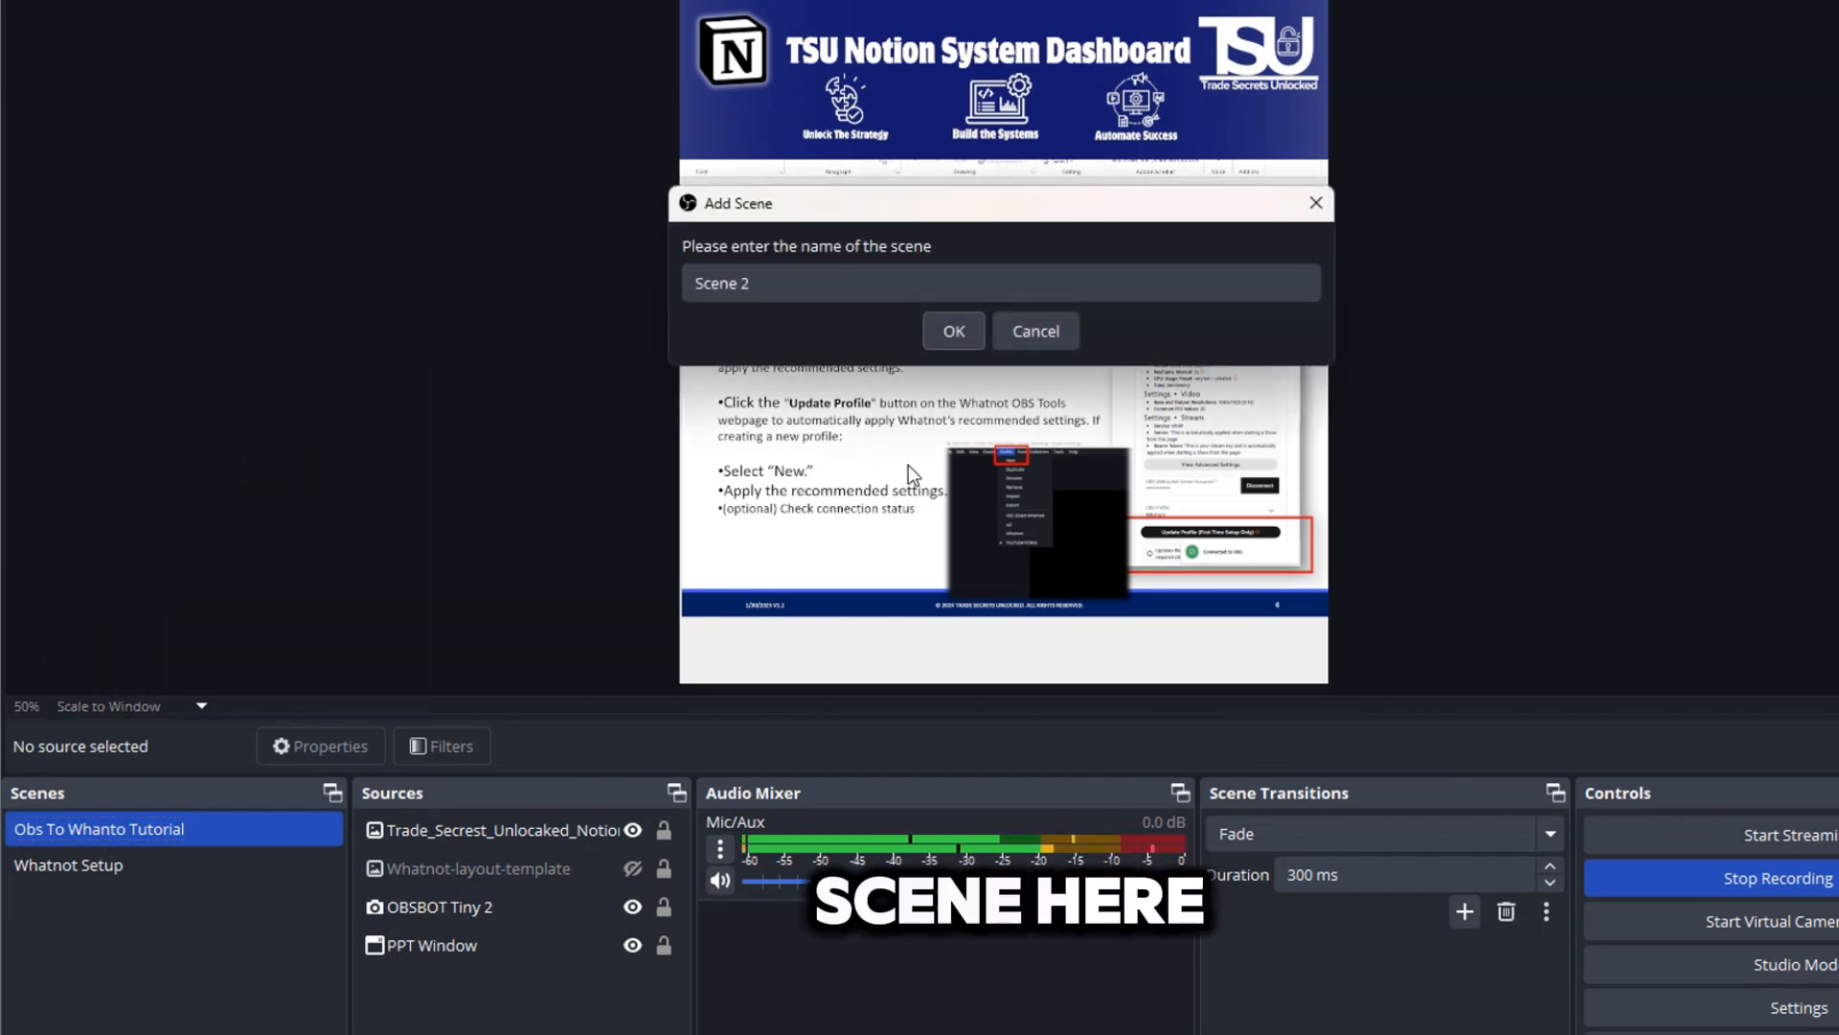
left_click(956, 337)
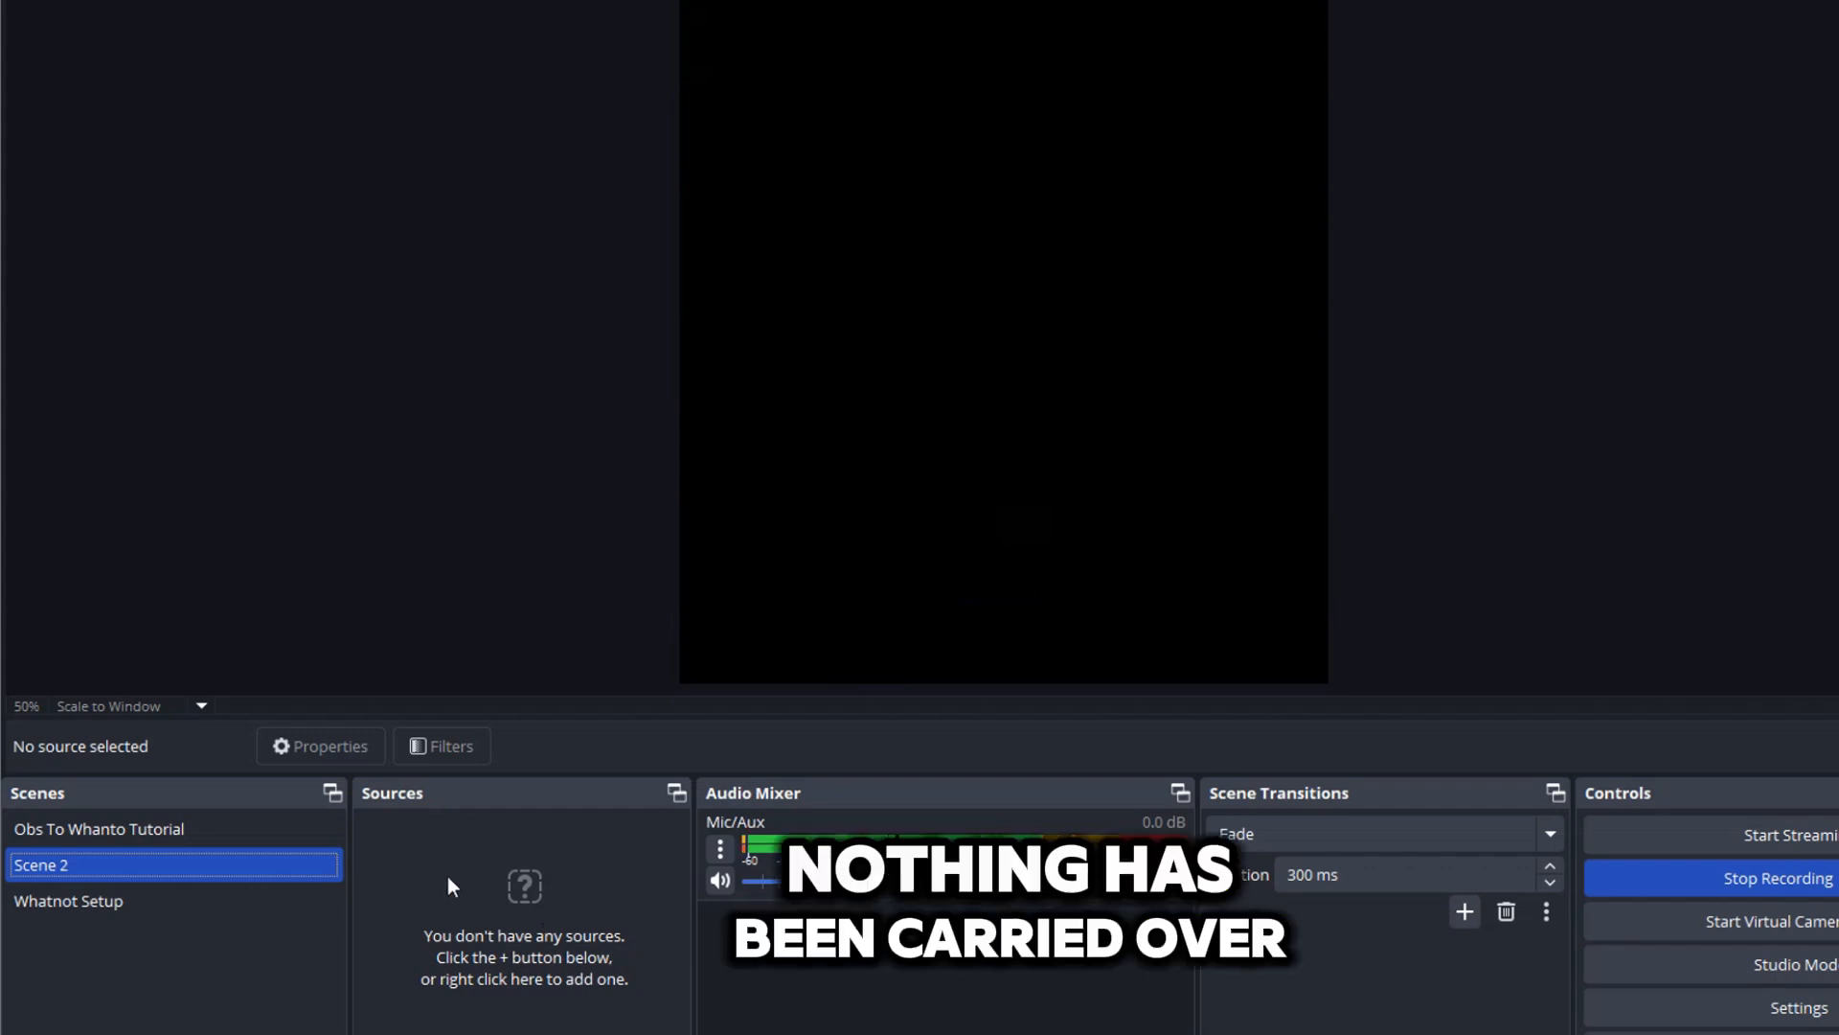
right_click(493, 860)
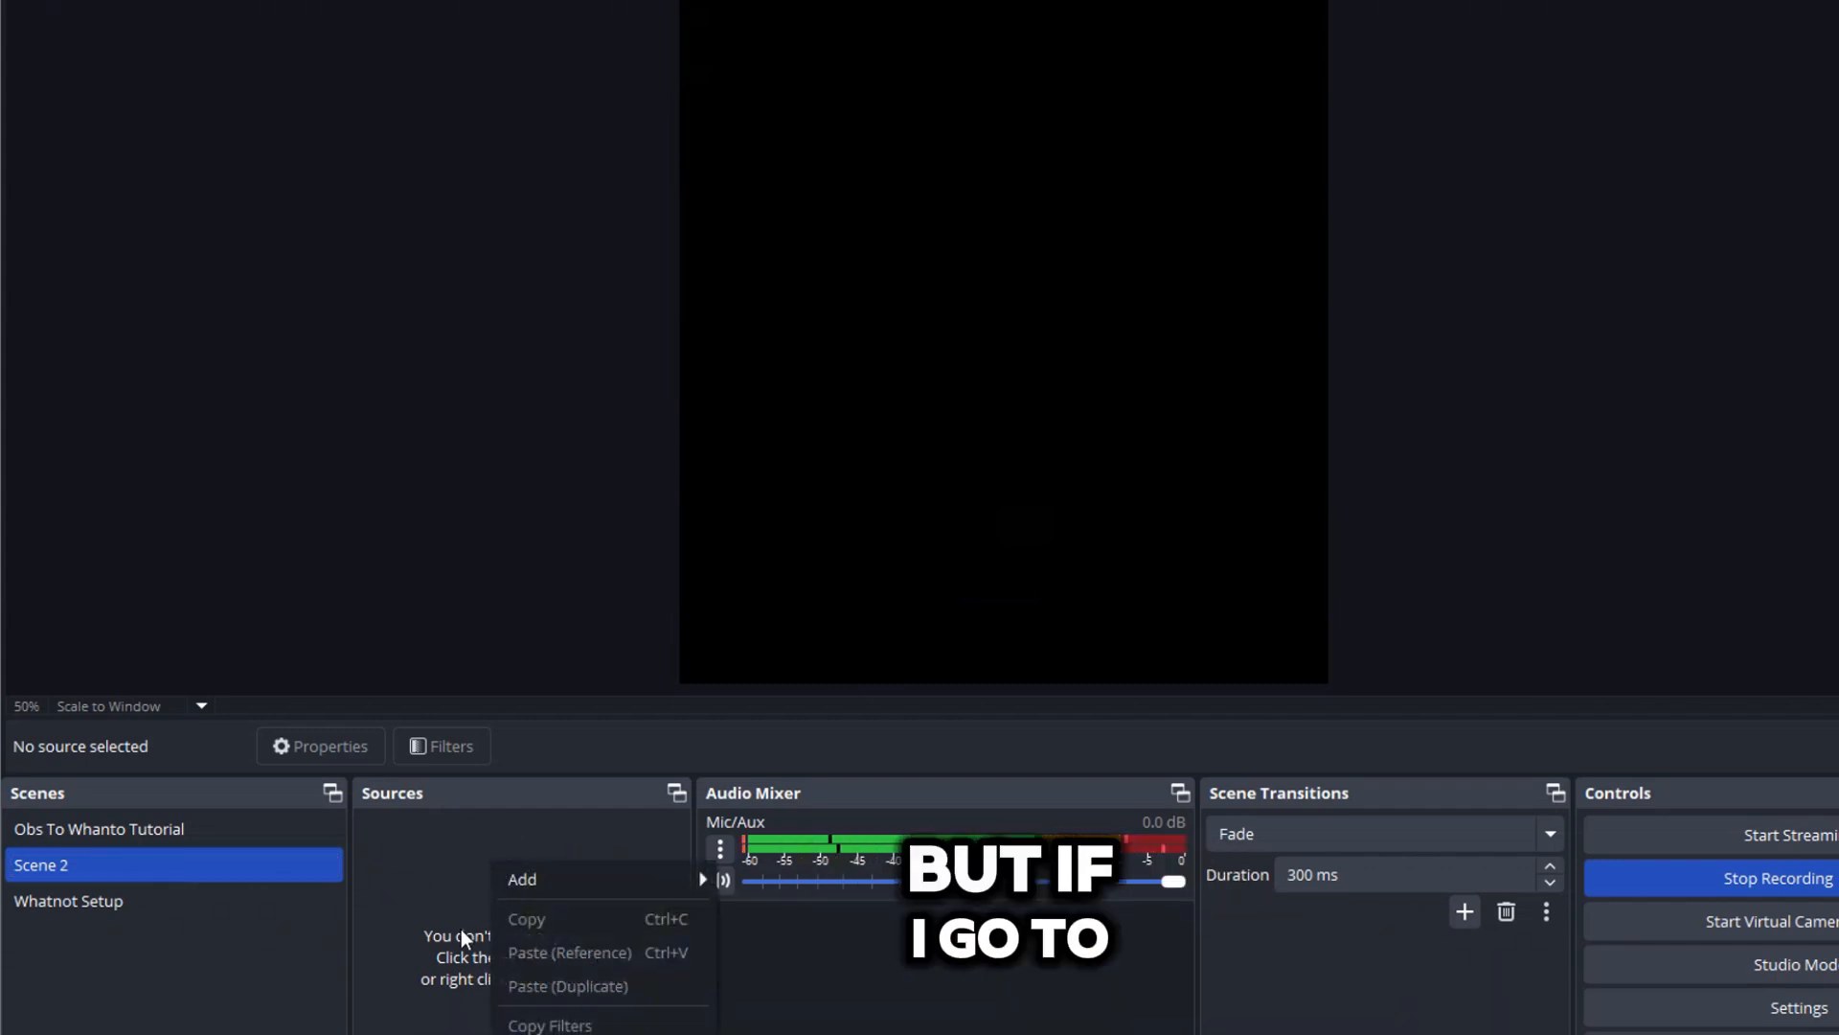
mouse_move(527, 878)
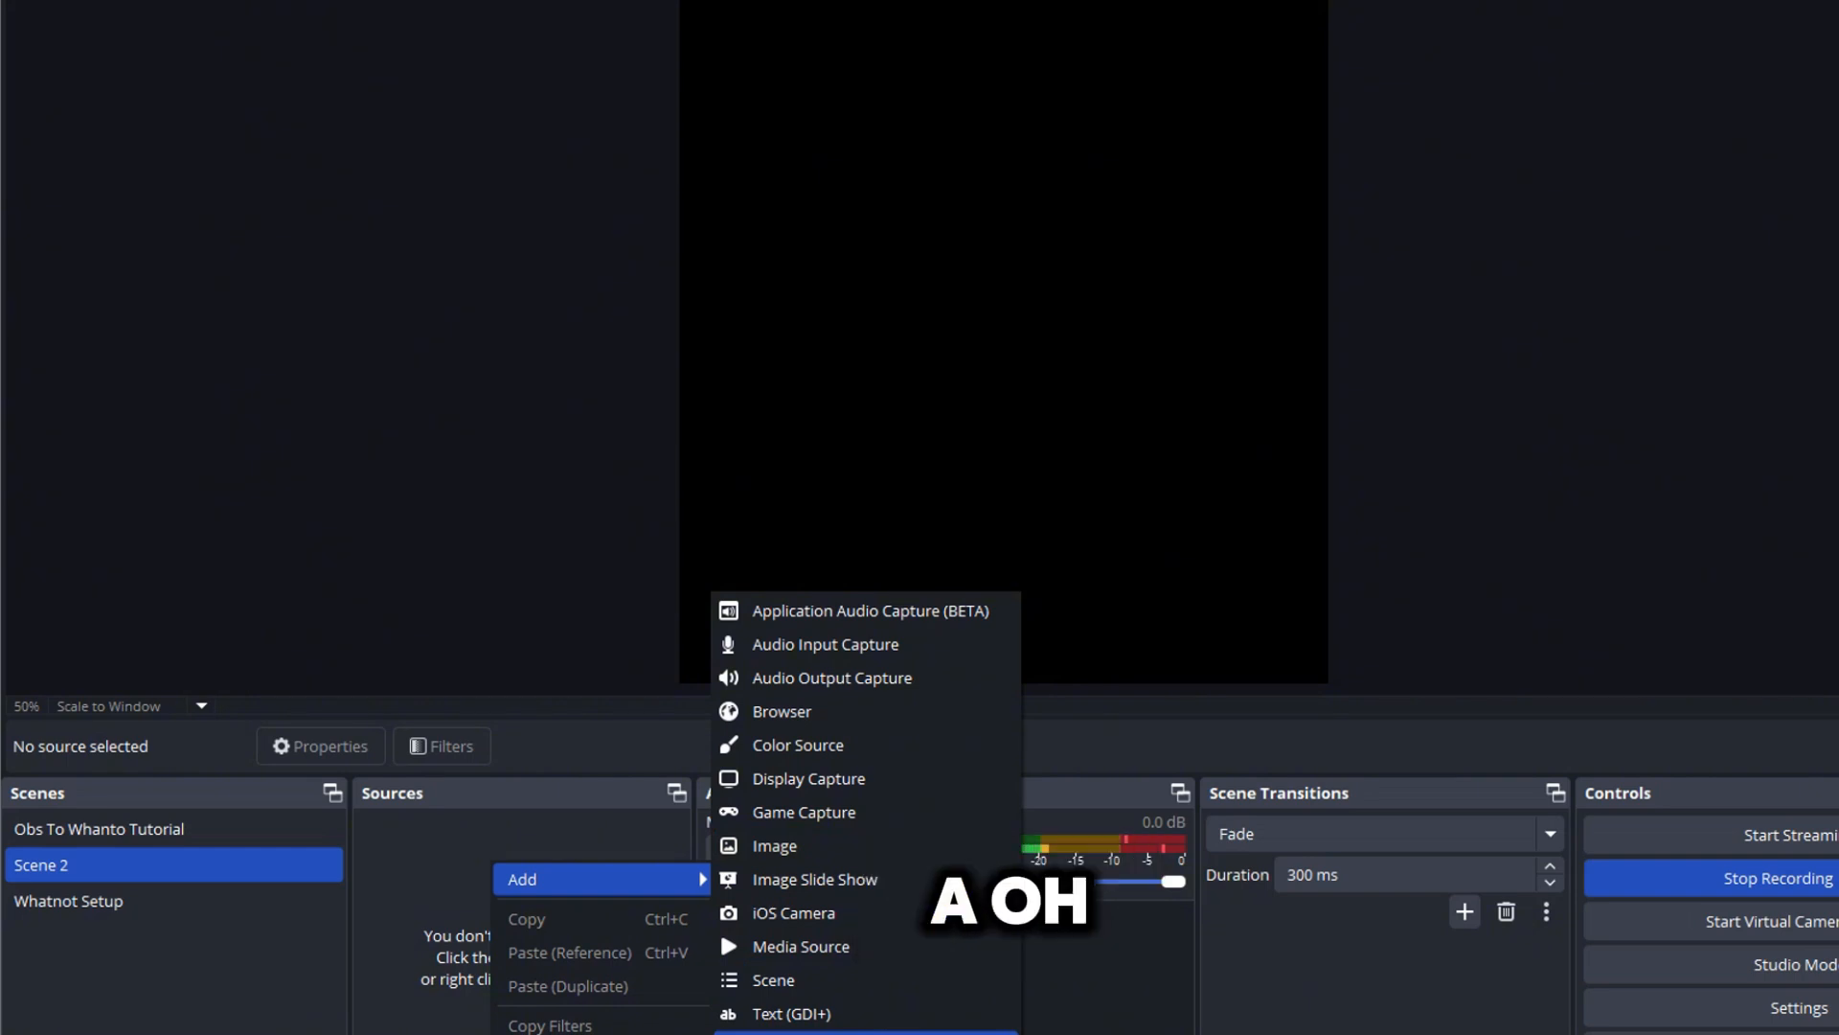
left_click(862, 1031)
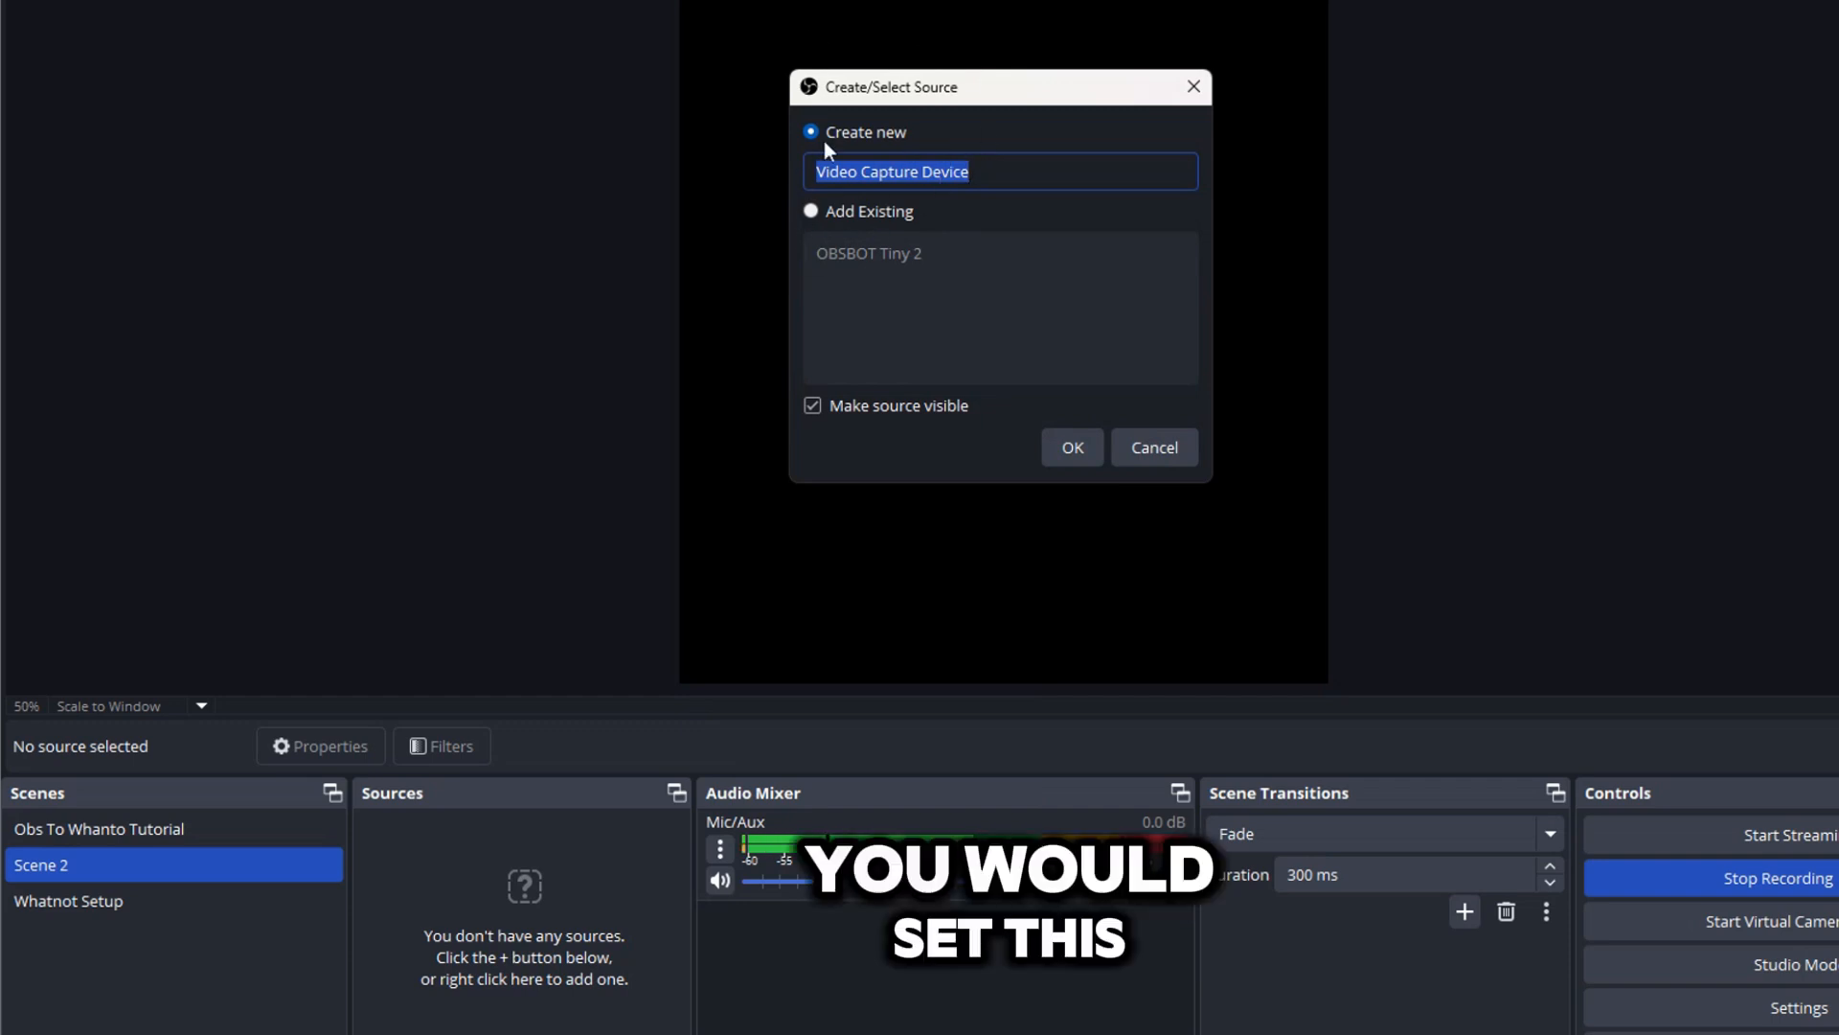
left_click(891, 211)
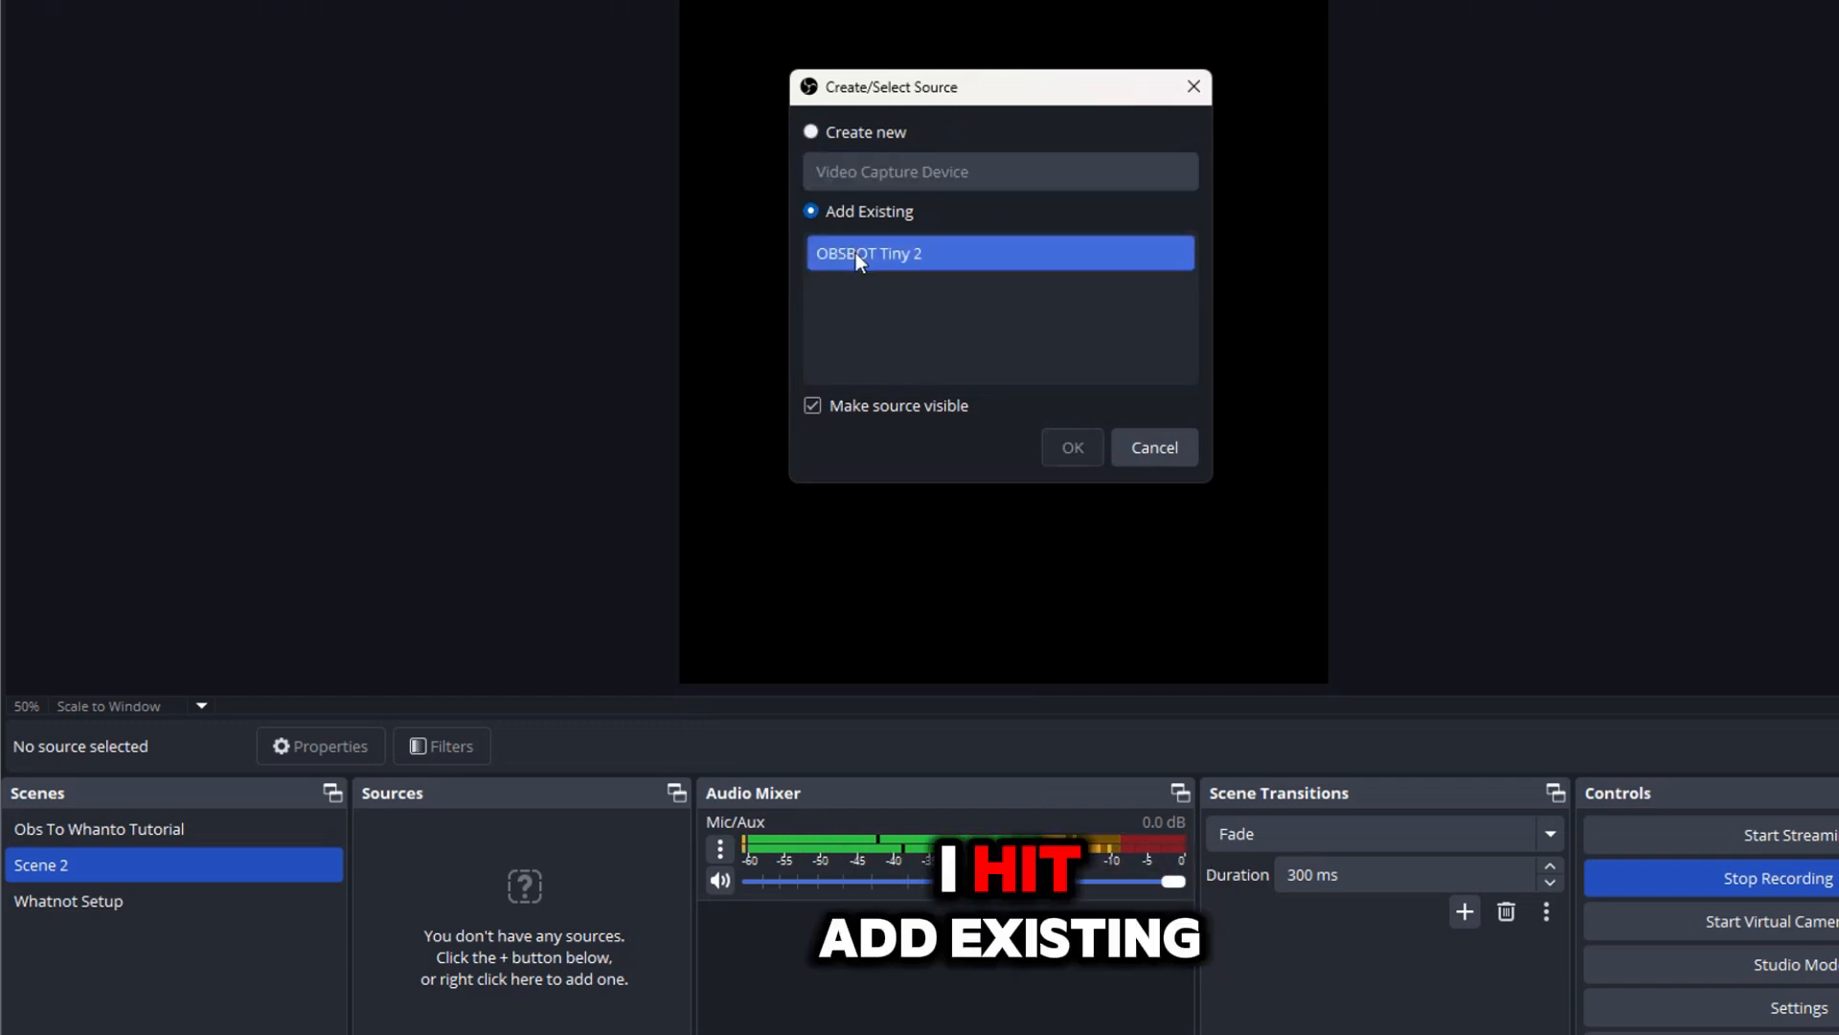
left_click(854, 253)
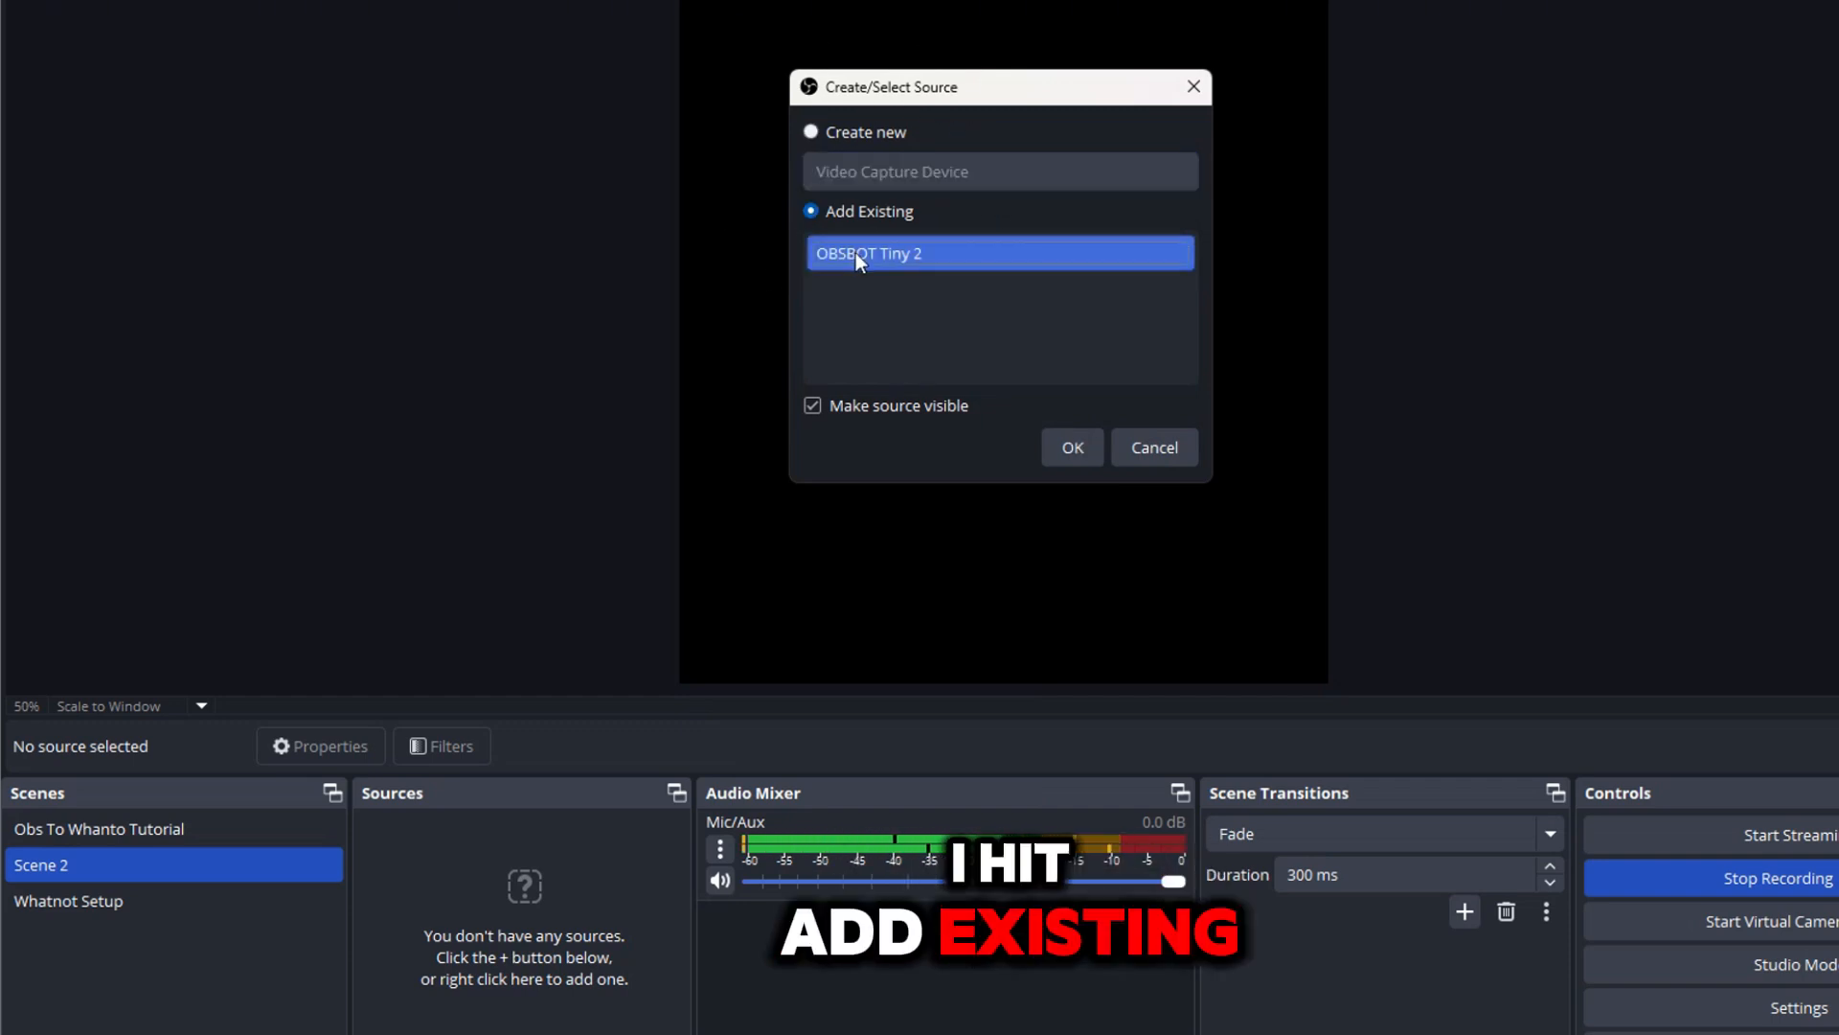
left_click(1071, 448)
- Move Scene 2 below Whatnot Setup in the scene order, view Obs To Whanto Tutorial, and switch to Whatnot Setup
double_click(20, 871)
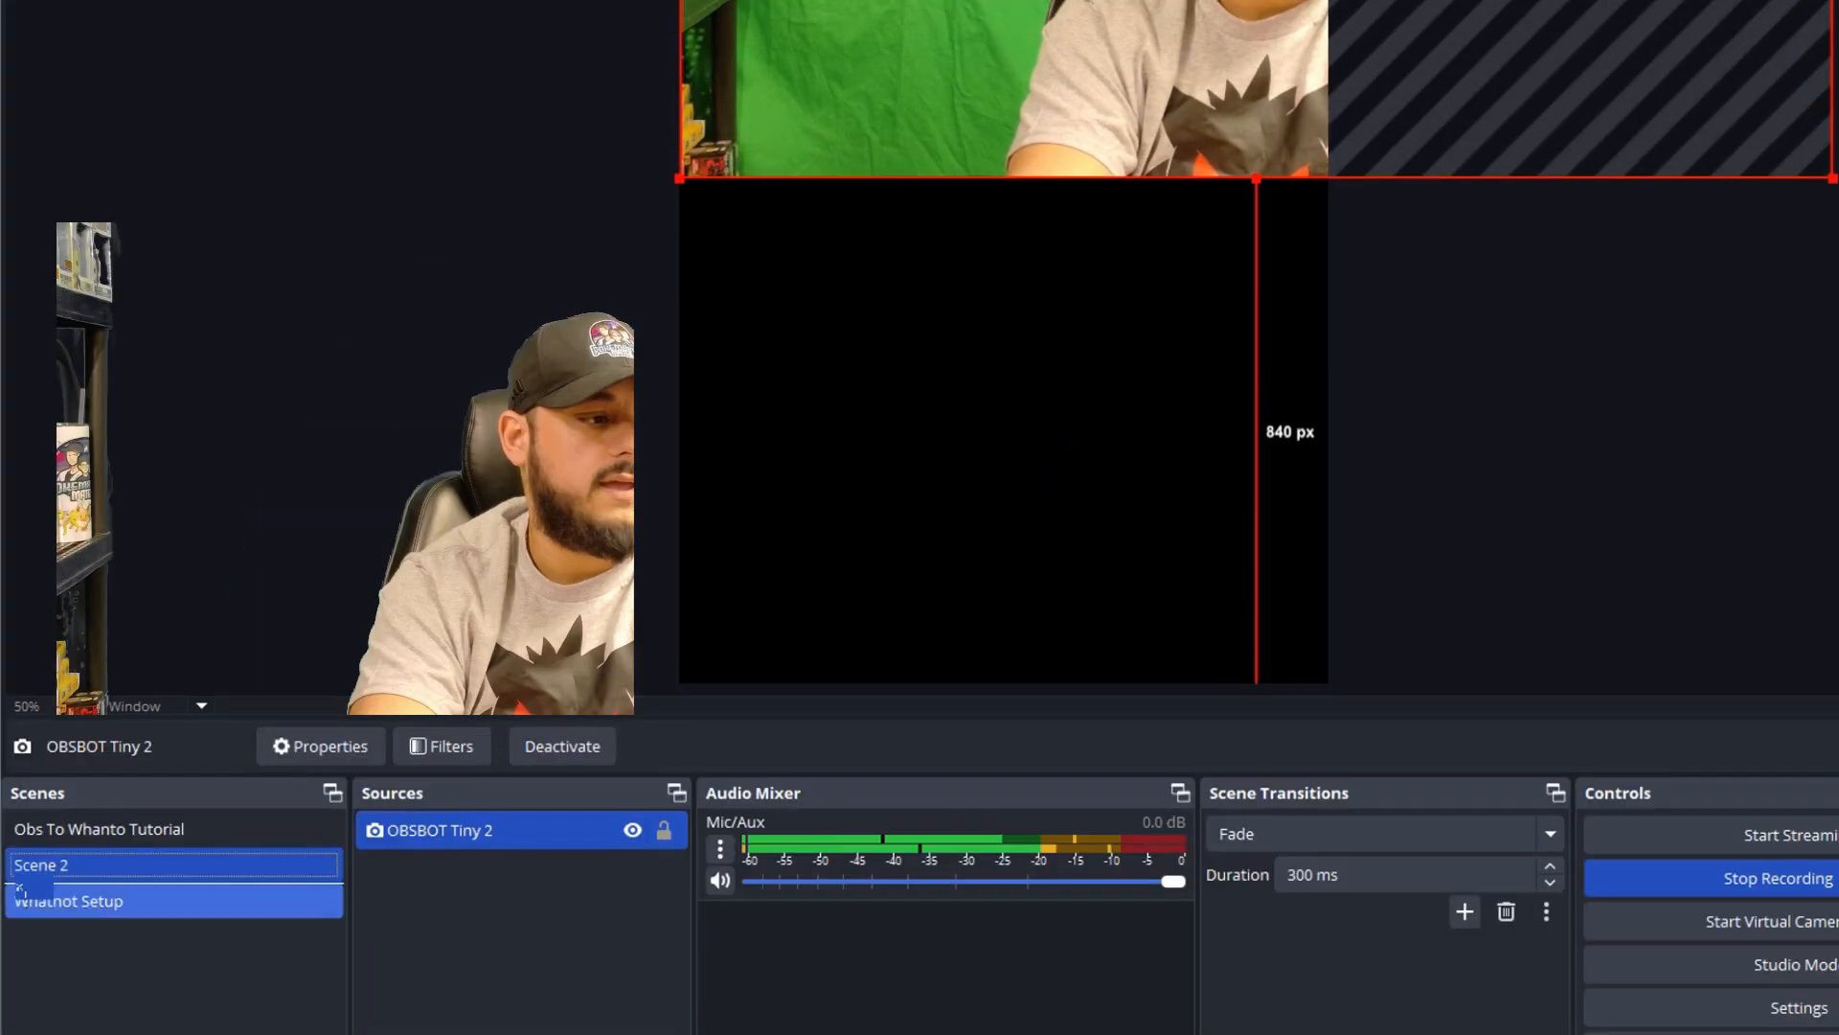
left_click(101, 830)
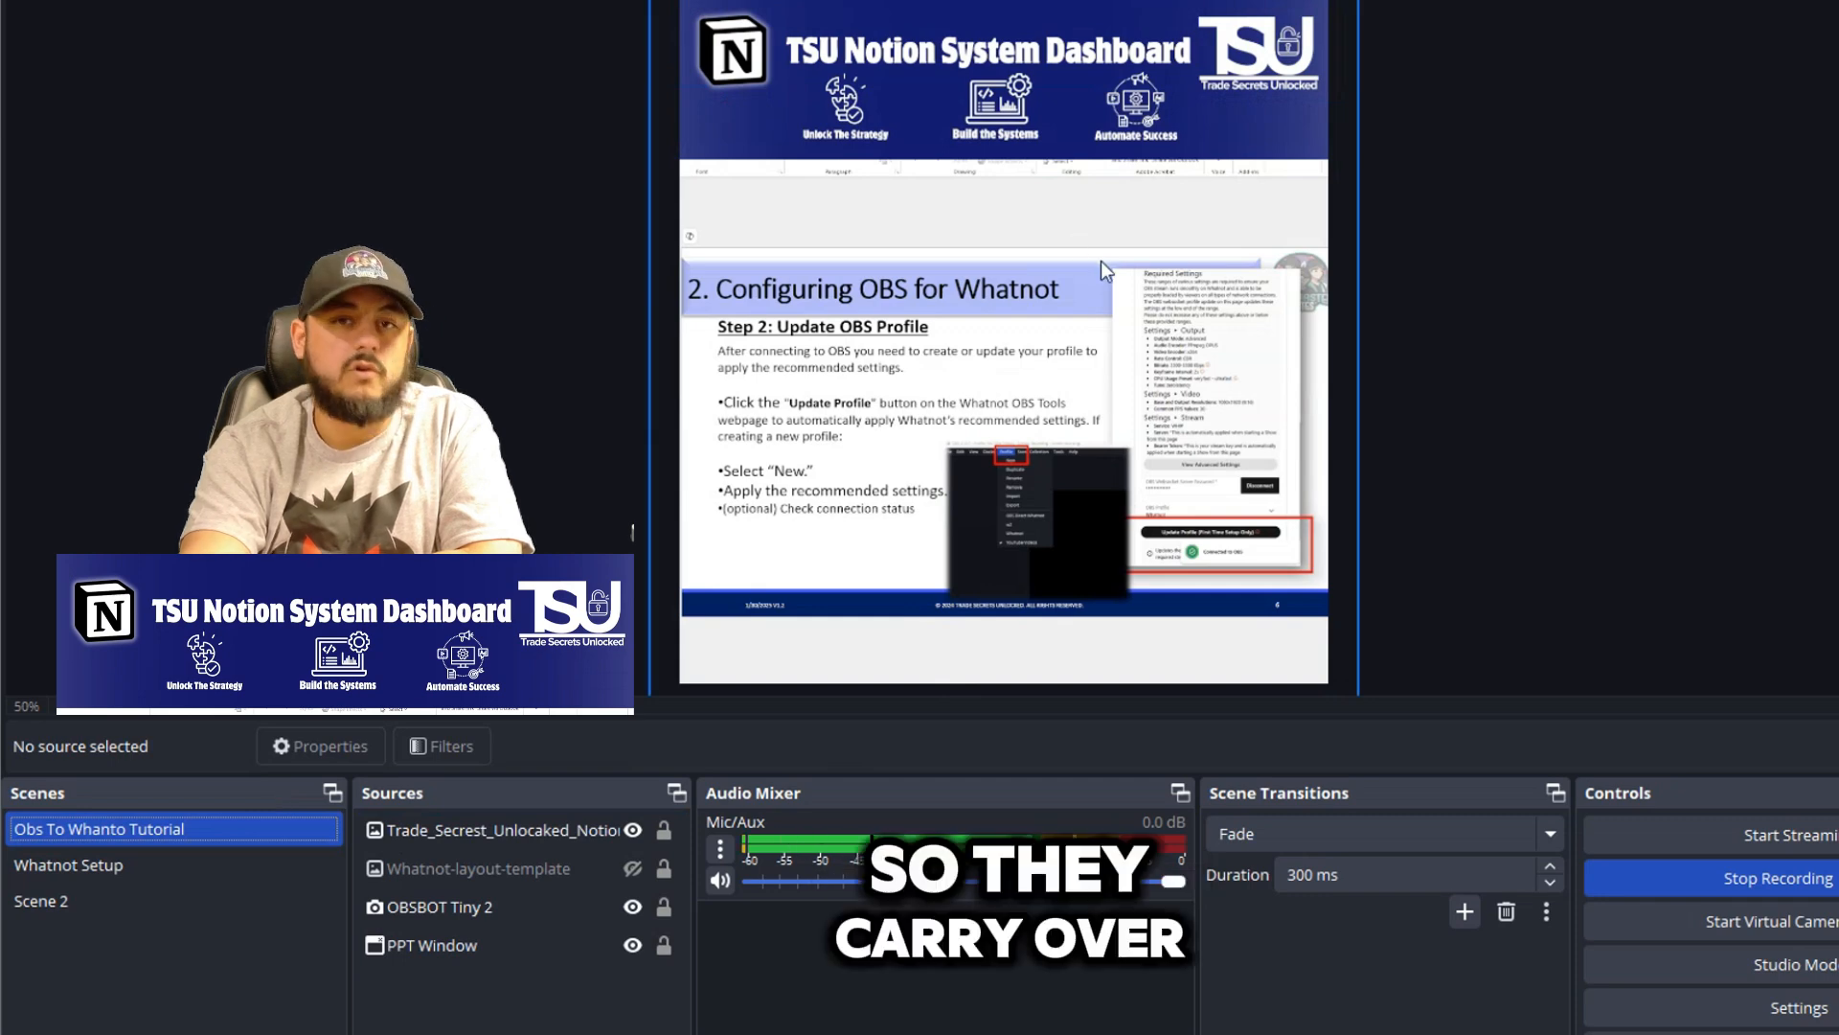
left_click(38, 868)
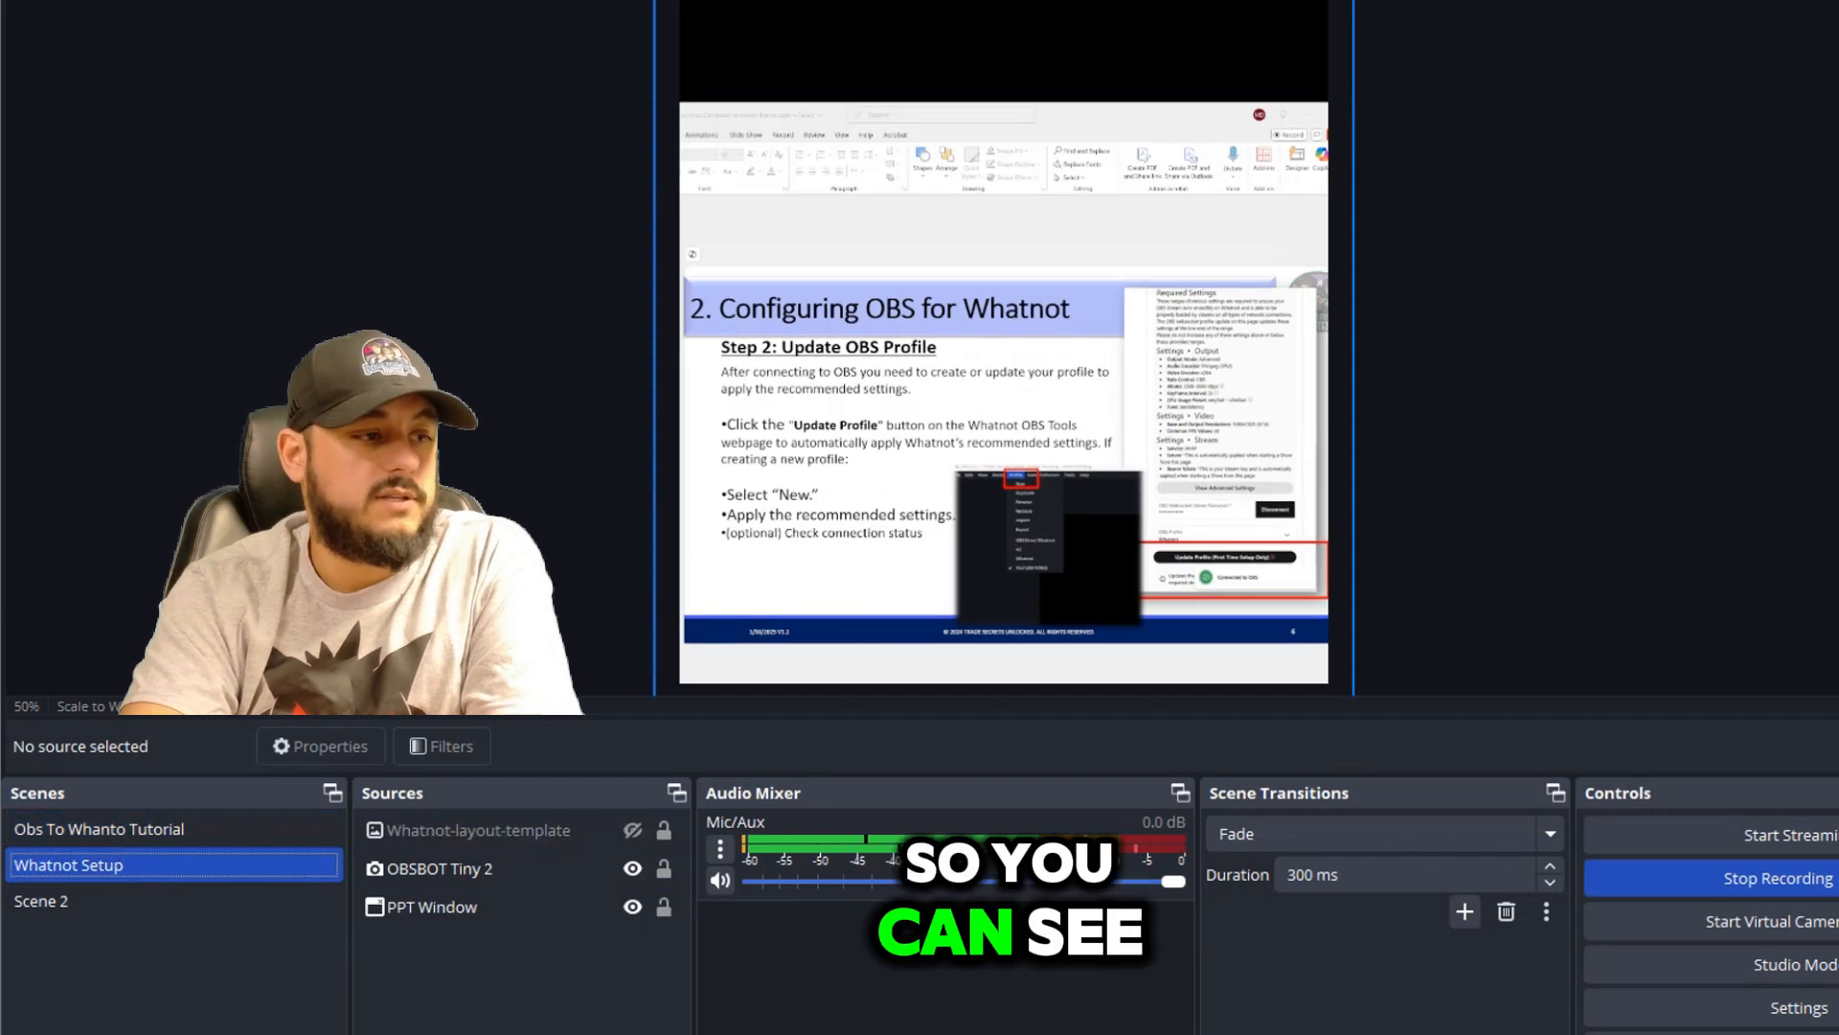
- Add the existing Trade_Secrest_Unlocaked_Notion_System_Dashboard image to the Whatnot Setup scene as a visible source
left_click(517, 830)
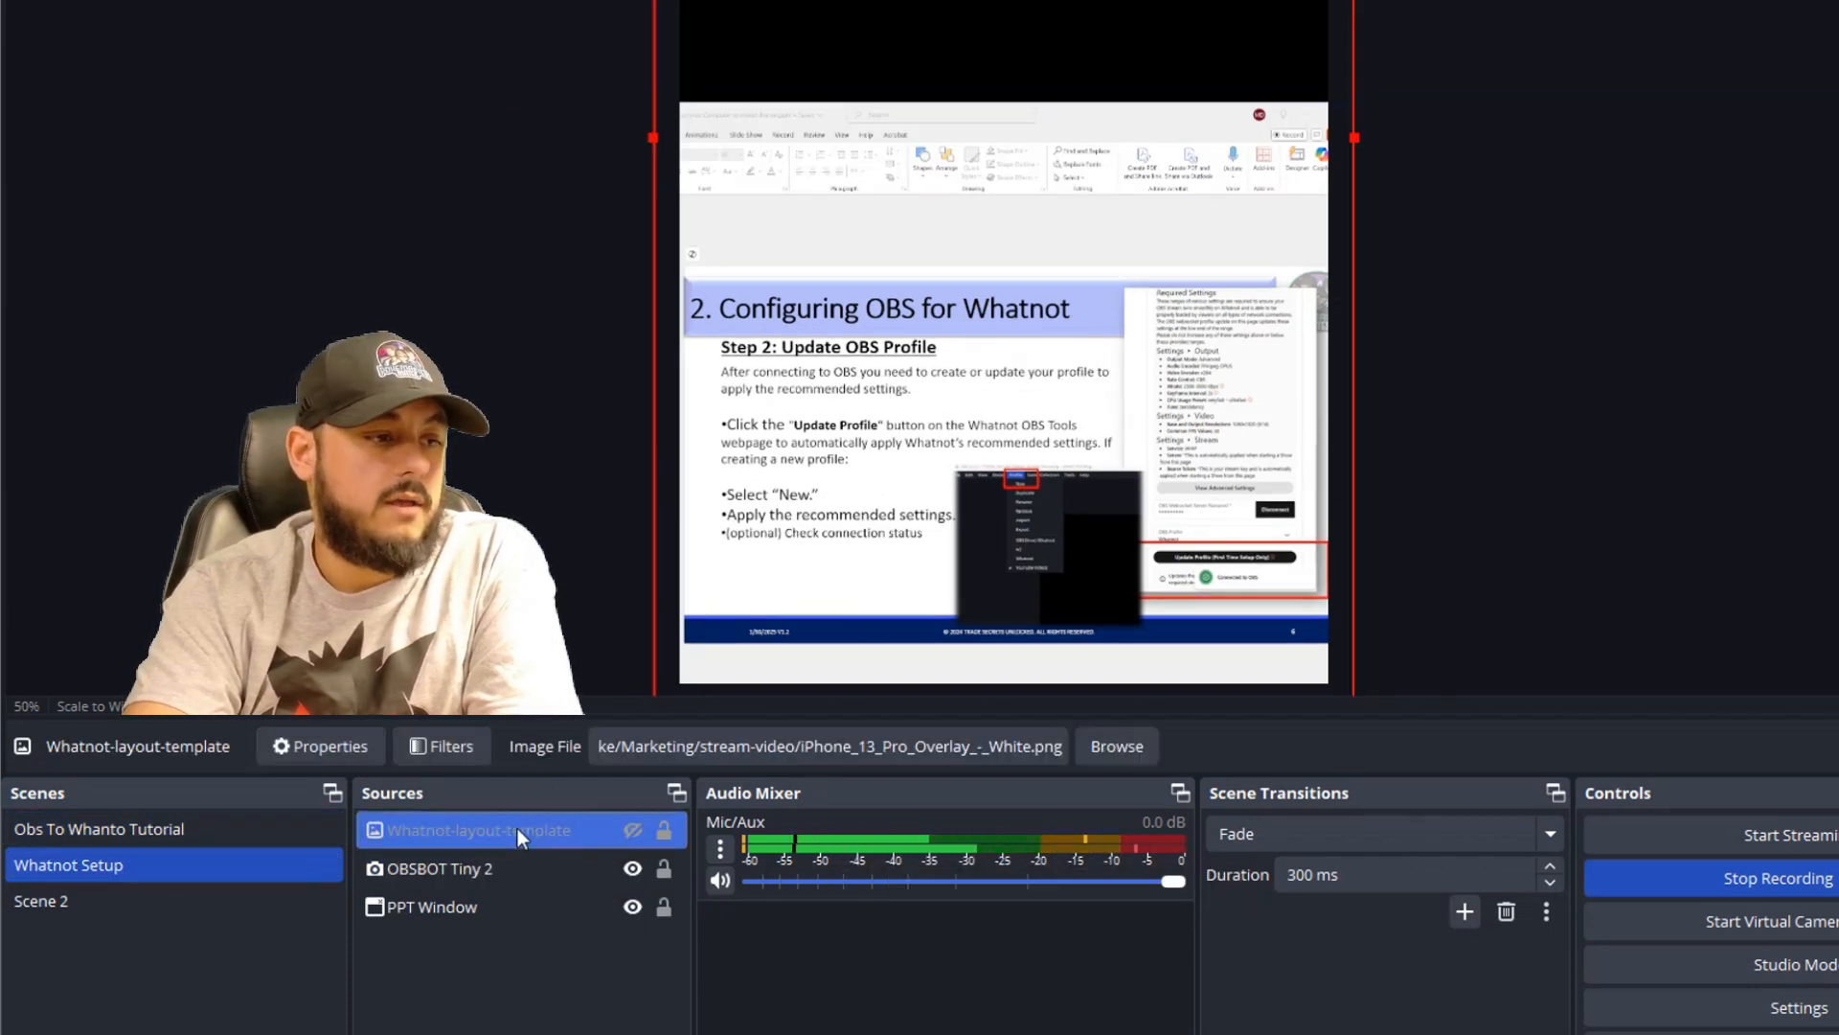
left_click(481, 868)
left_click(480, 907)
left_click(475, 951)
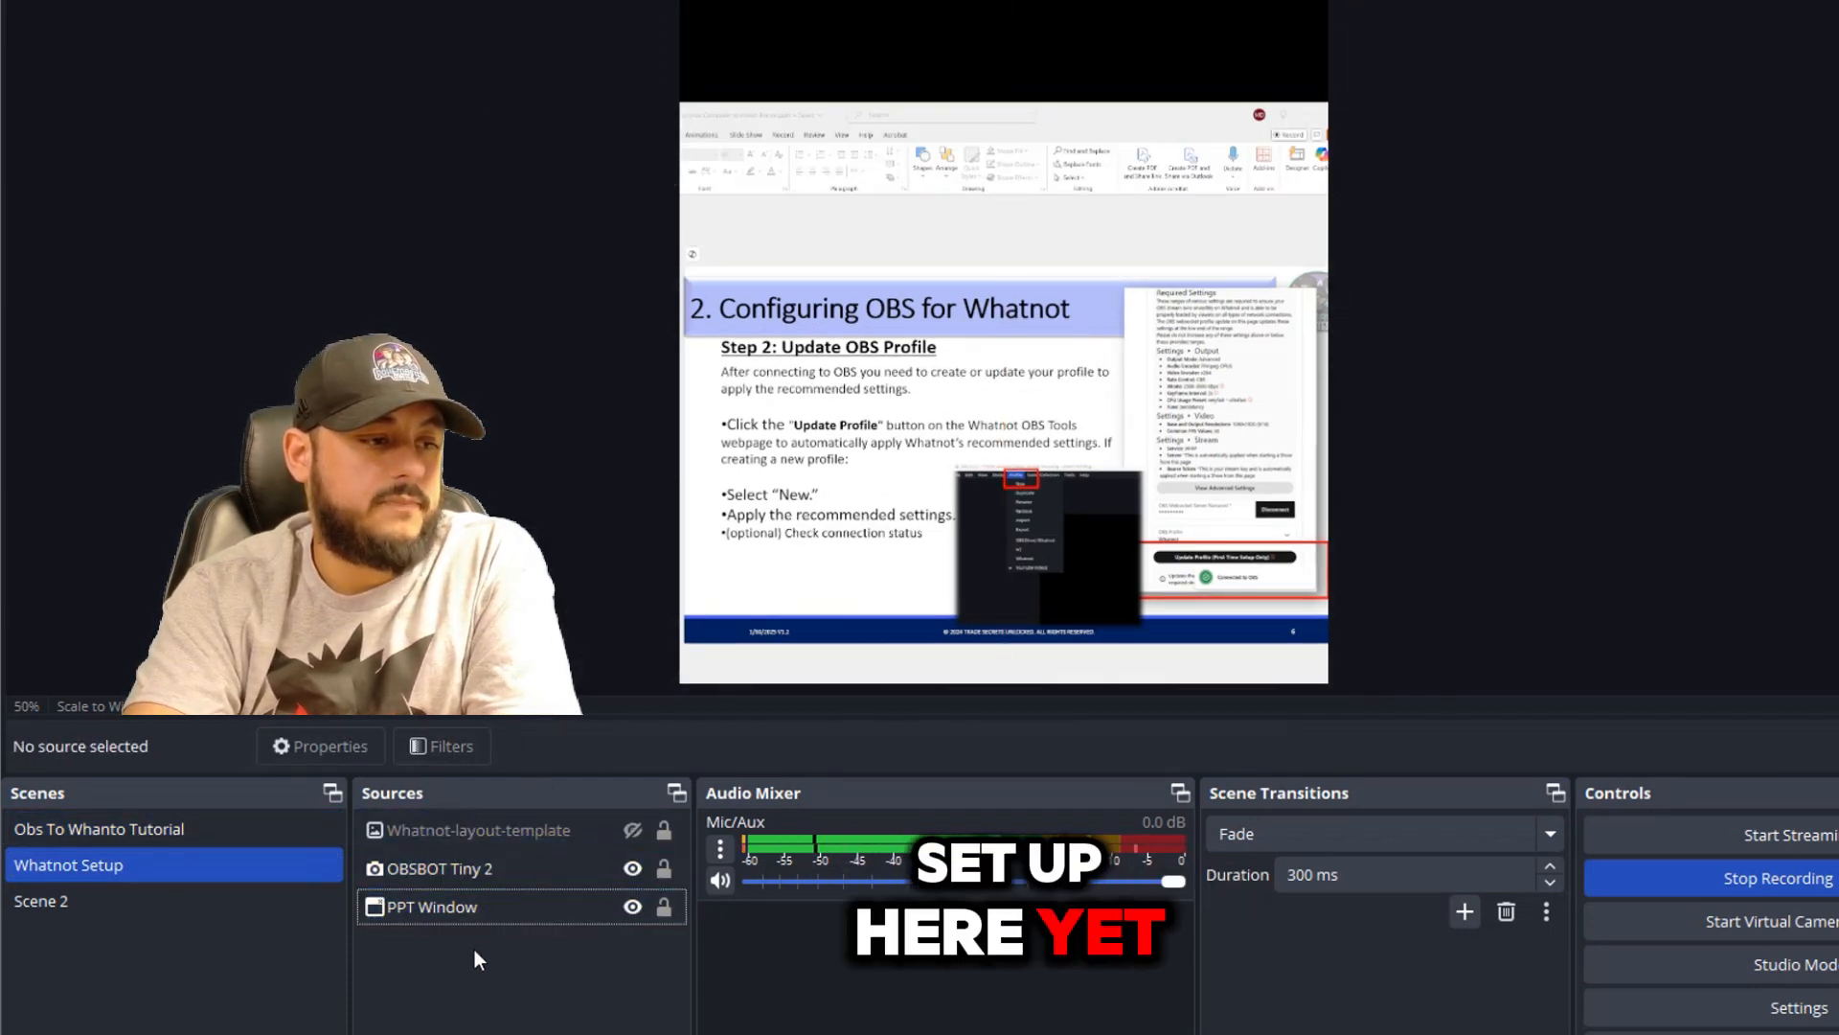
right_click(475, 950)
mouse_move(504, 963)
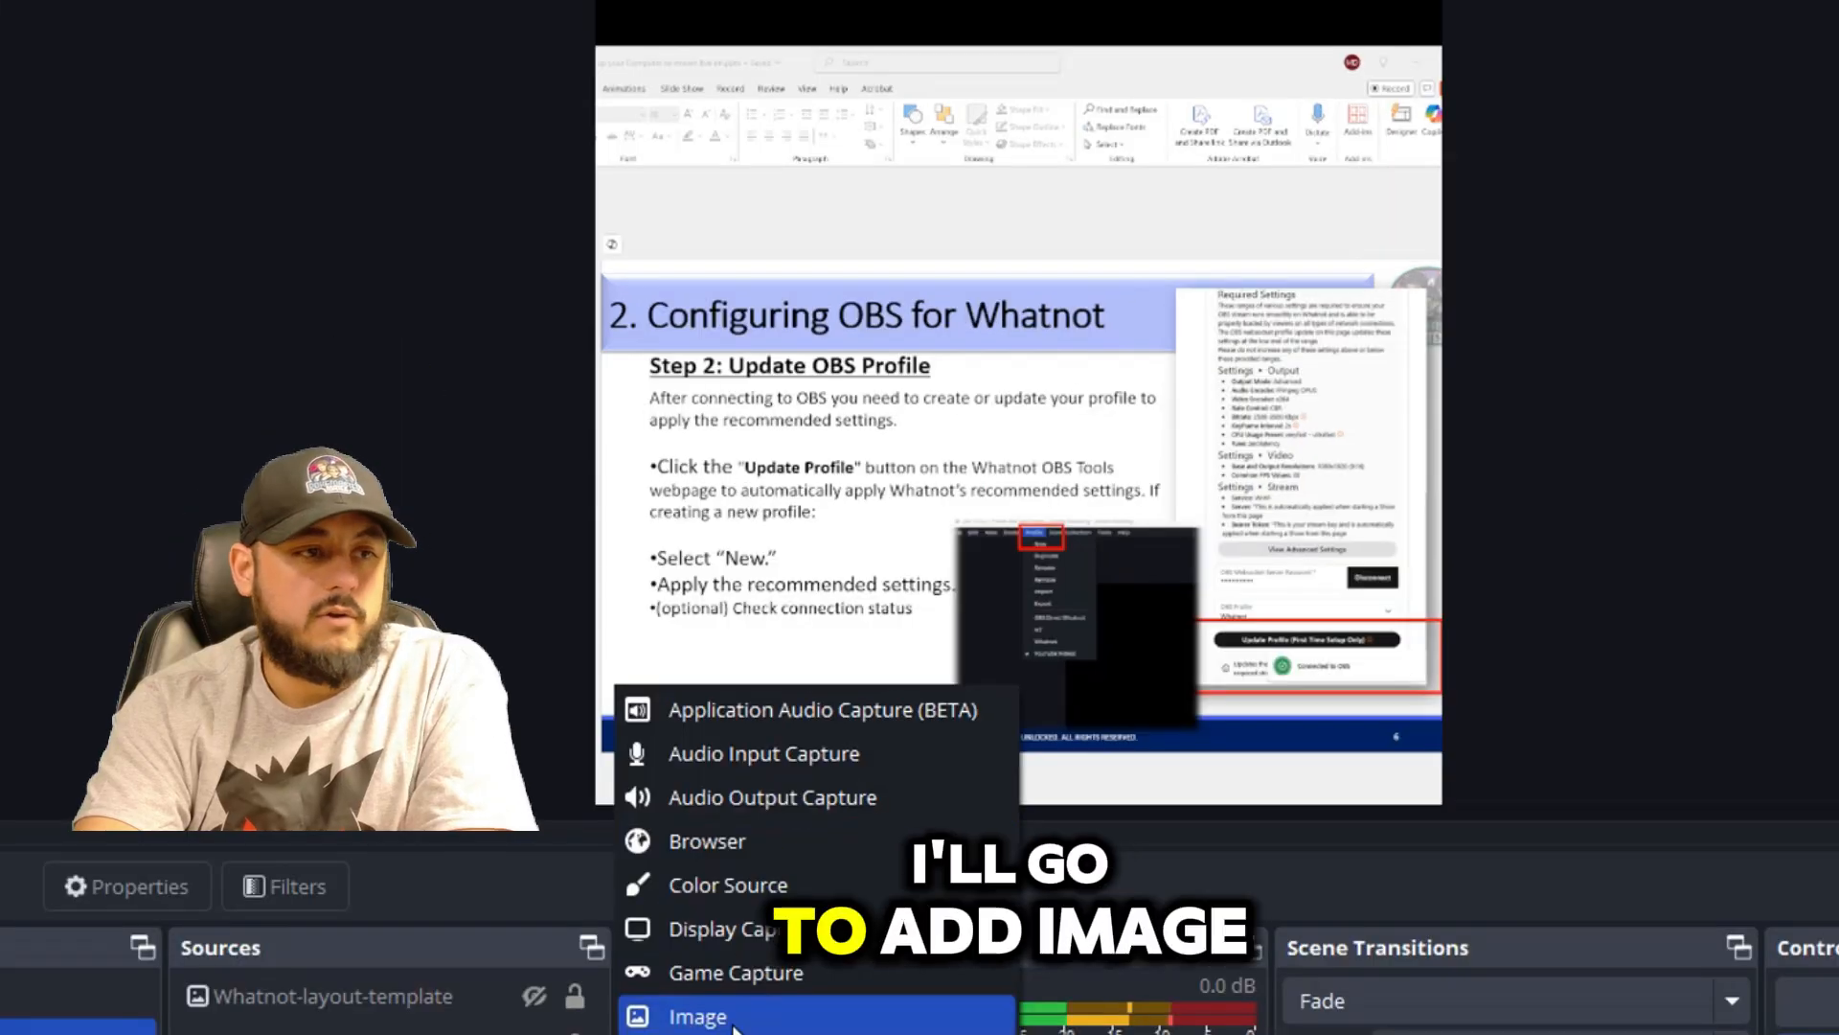
left_click(733, 911)
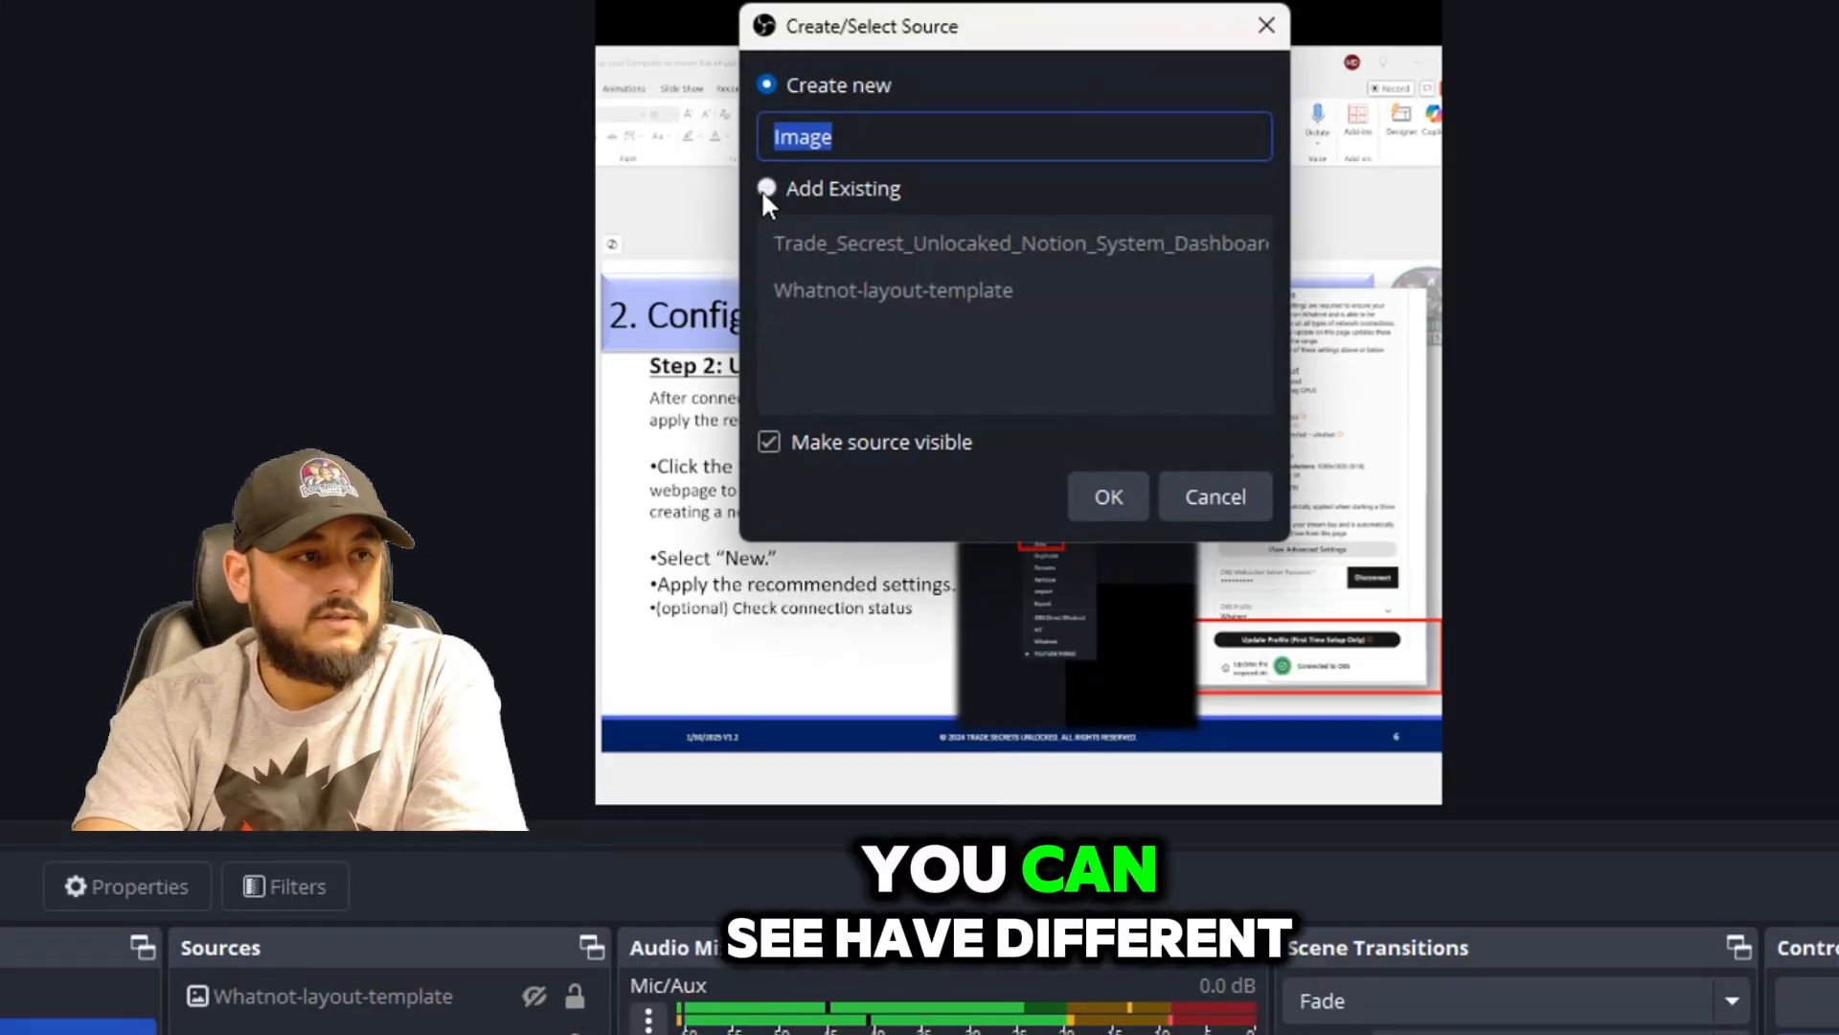
left_click(767, 188)
left_click(822, 251)
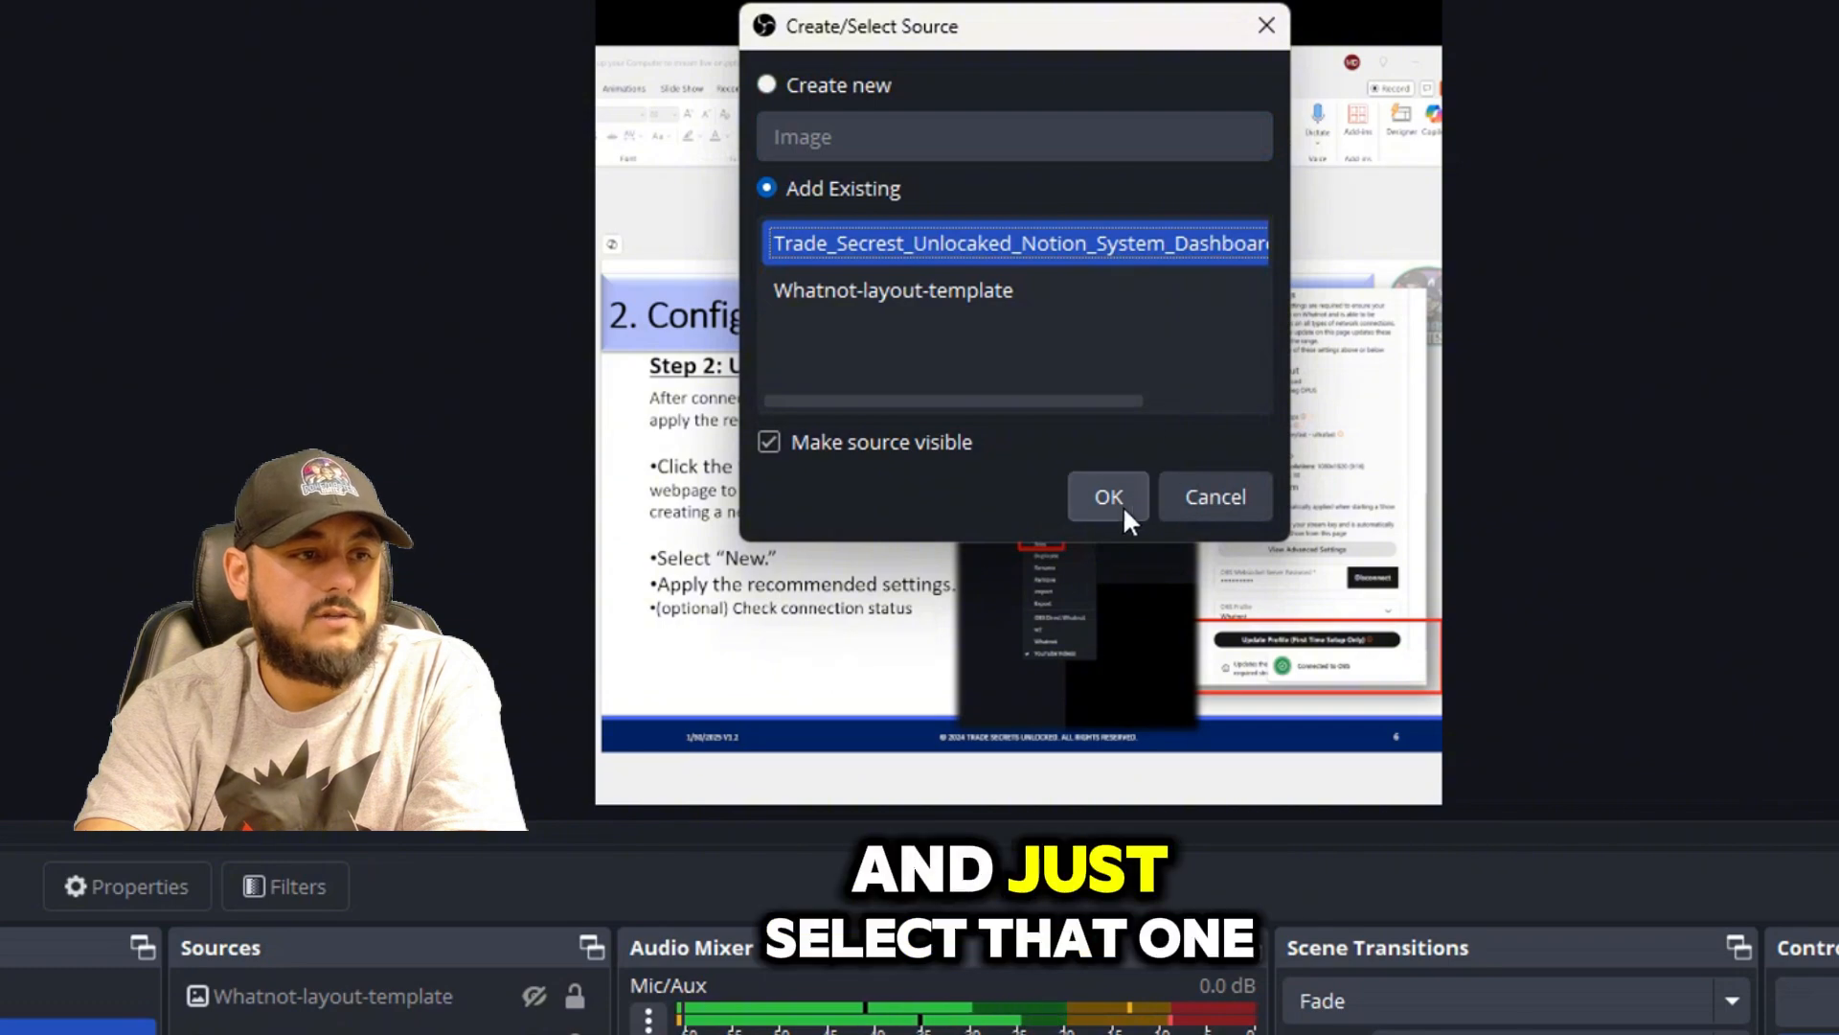
left_click(1118, 502)
- Resize and position the dashboard banner image on the Whatnot Setup canvas
left_click_drag(1197, 2, 650, 9)
left_click_drag(1654, 0, 1067, 0)
left_click_drag(905, 0, 1365, 0)
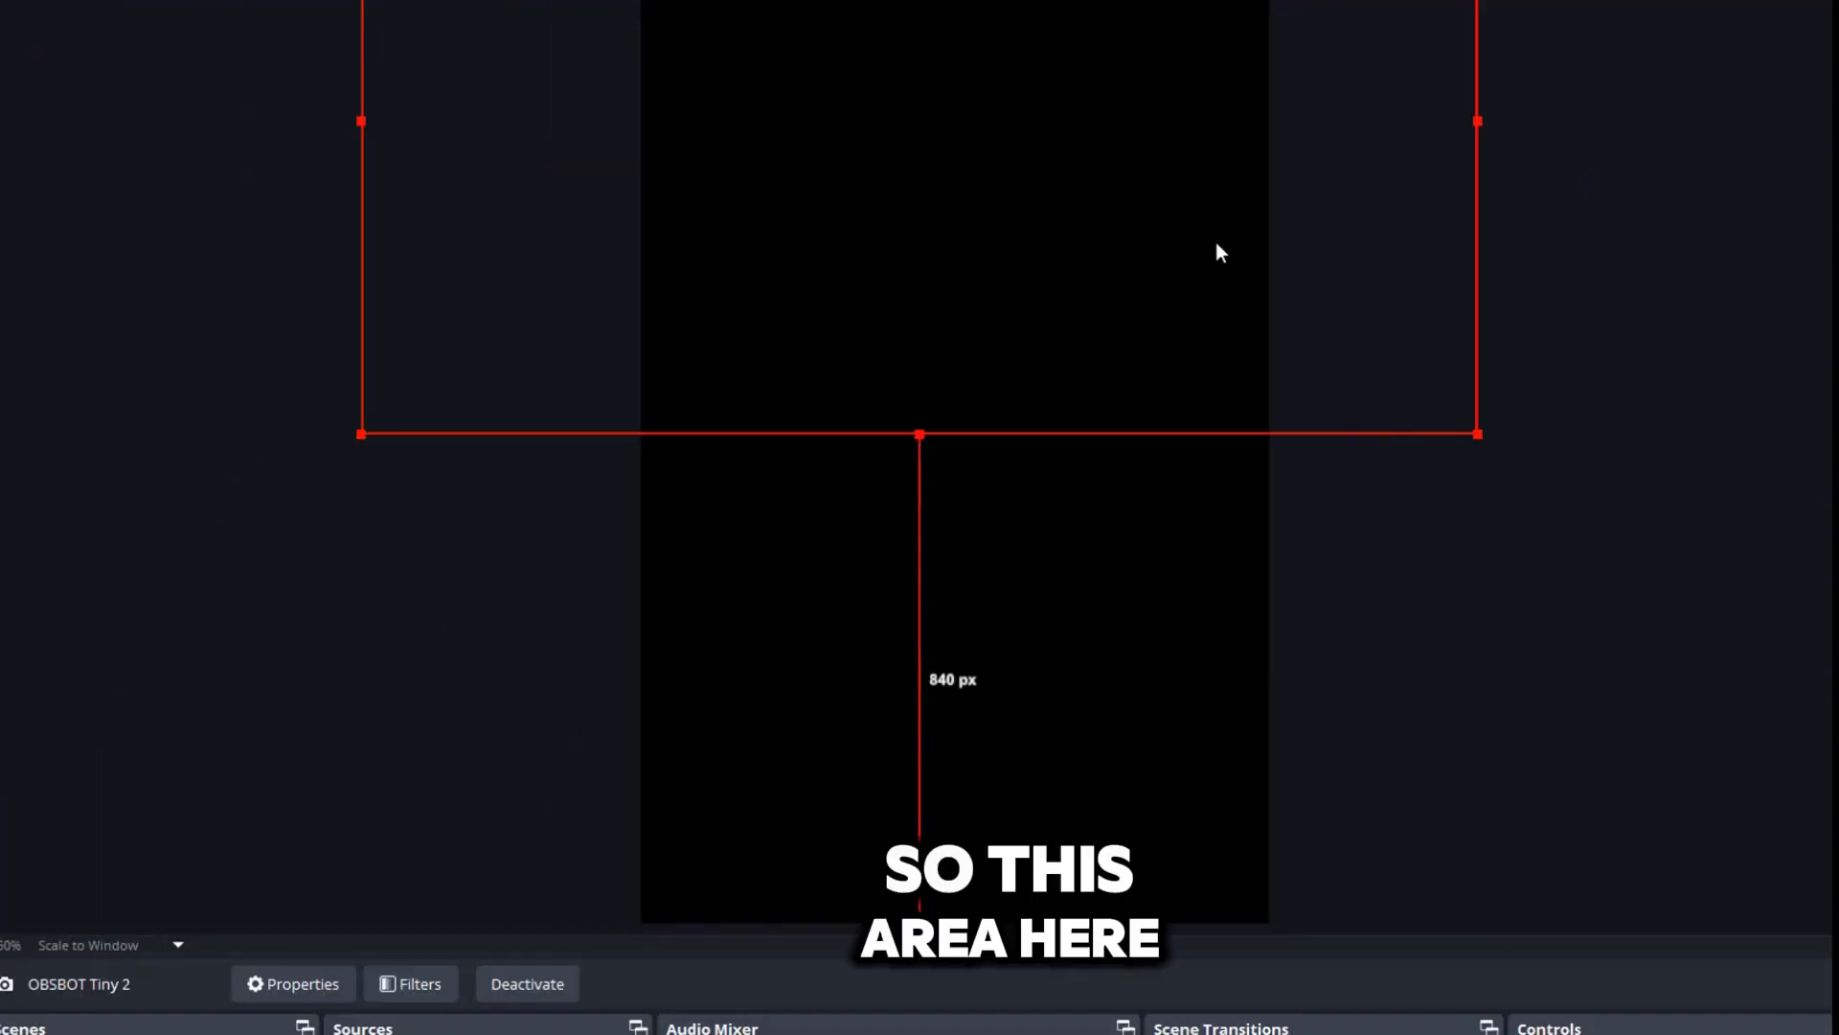
- Select the OBSBOT Tiny 2 source in Scene 2 and toggle its visibility
left_click(1557, 594)
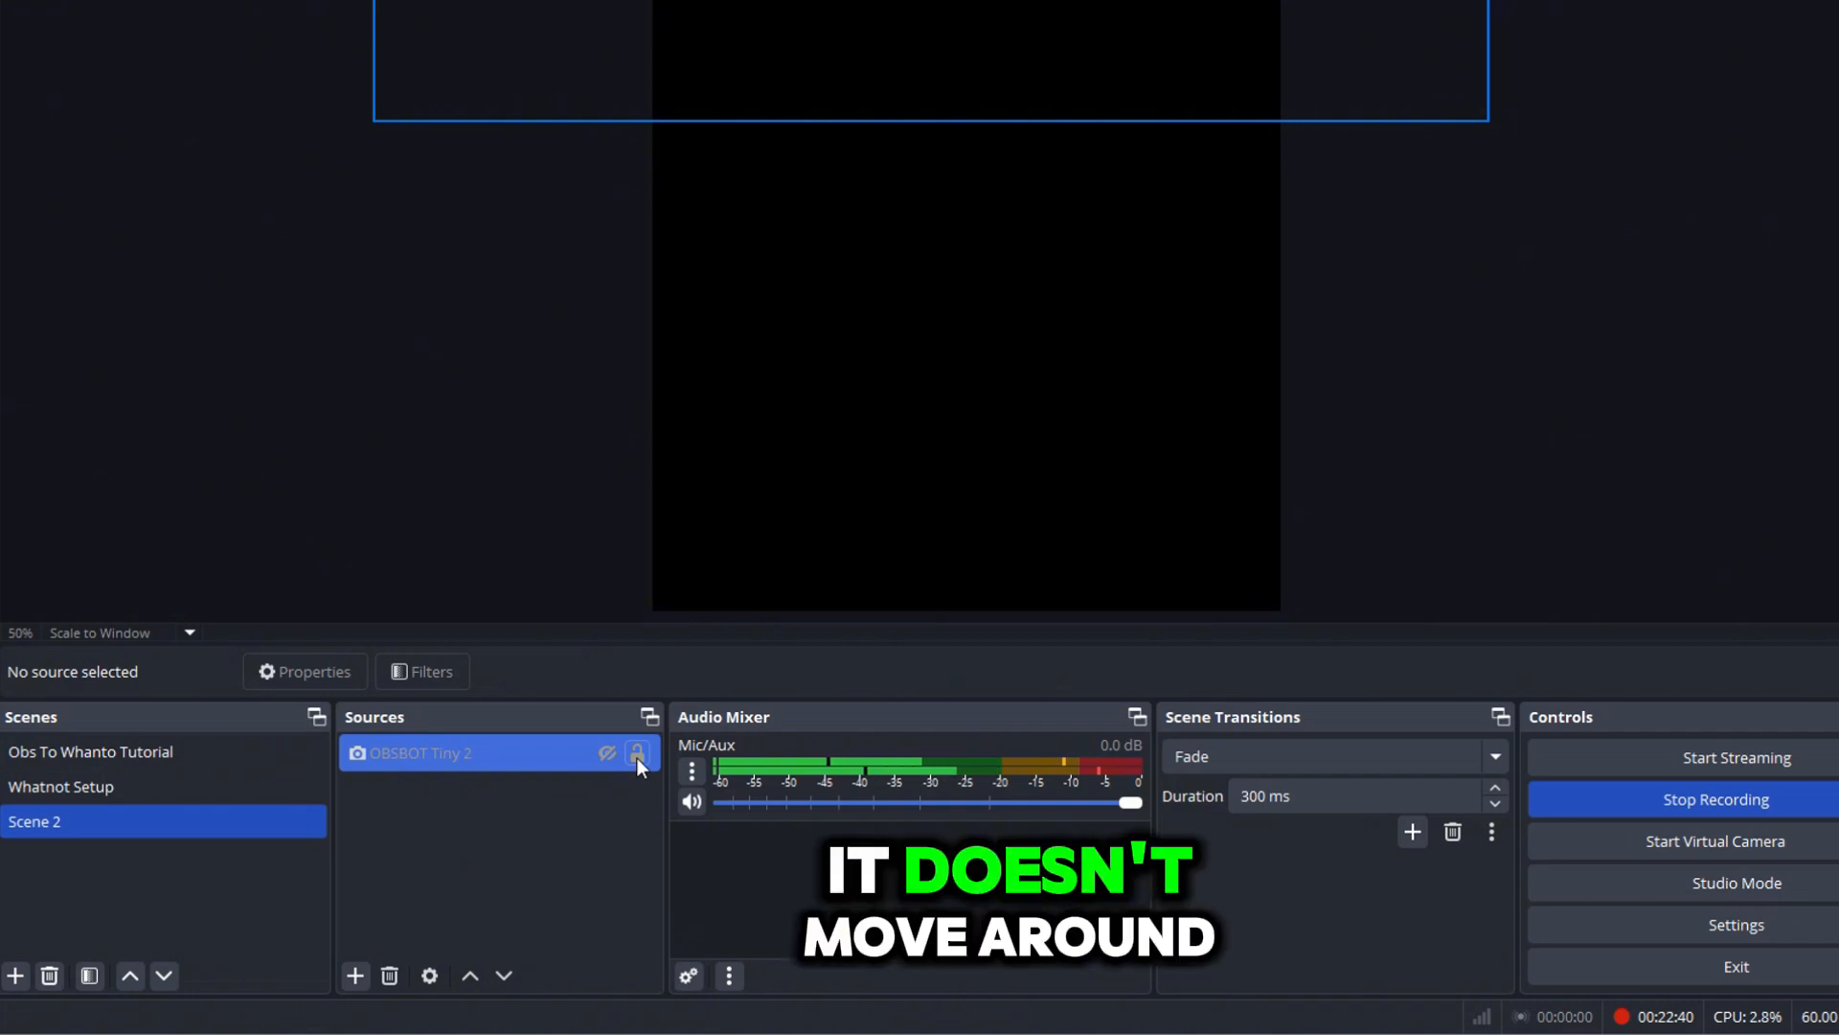
left_click(488, 766)
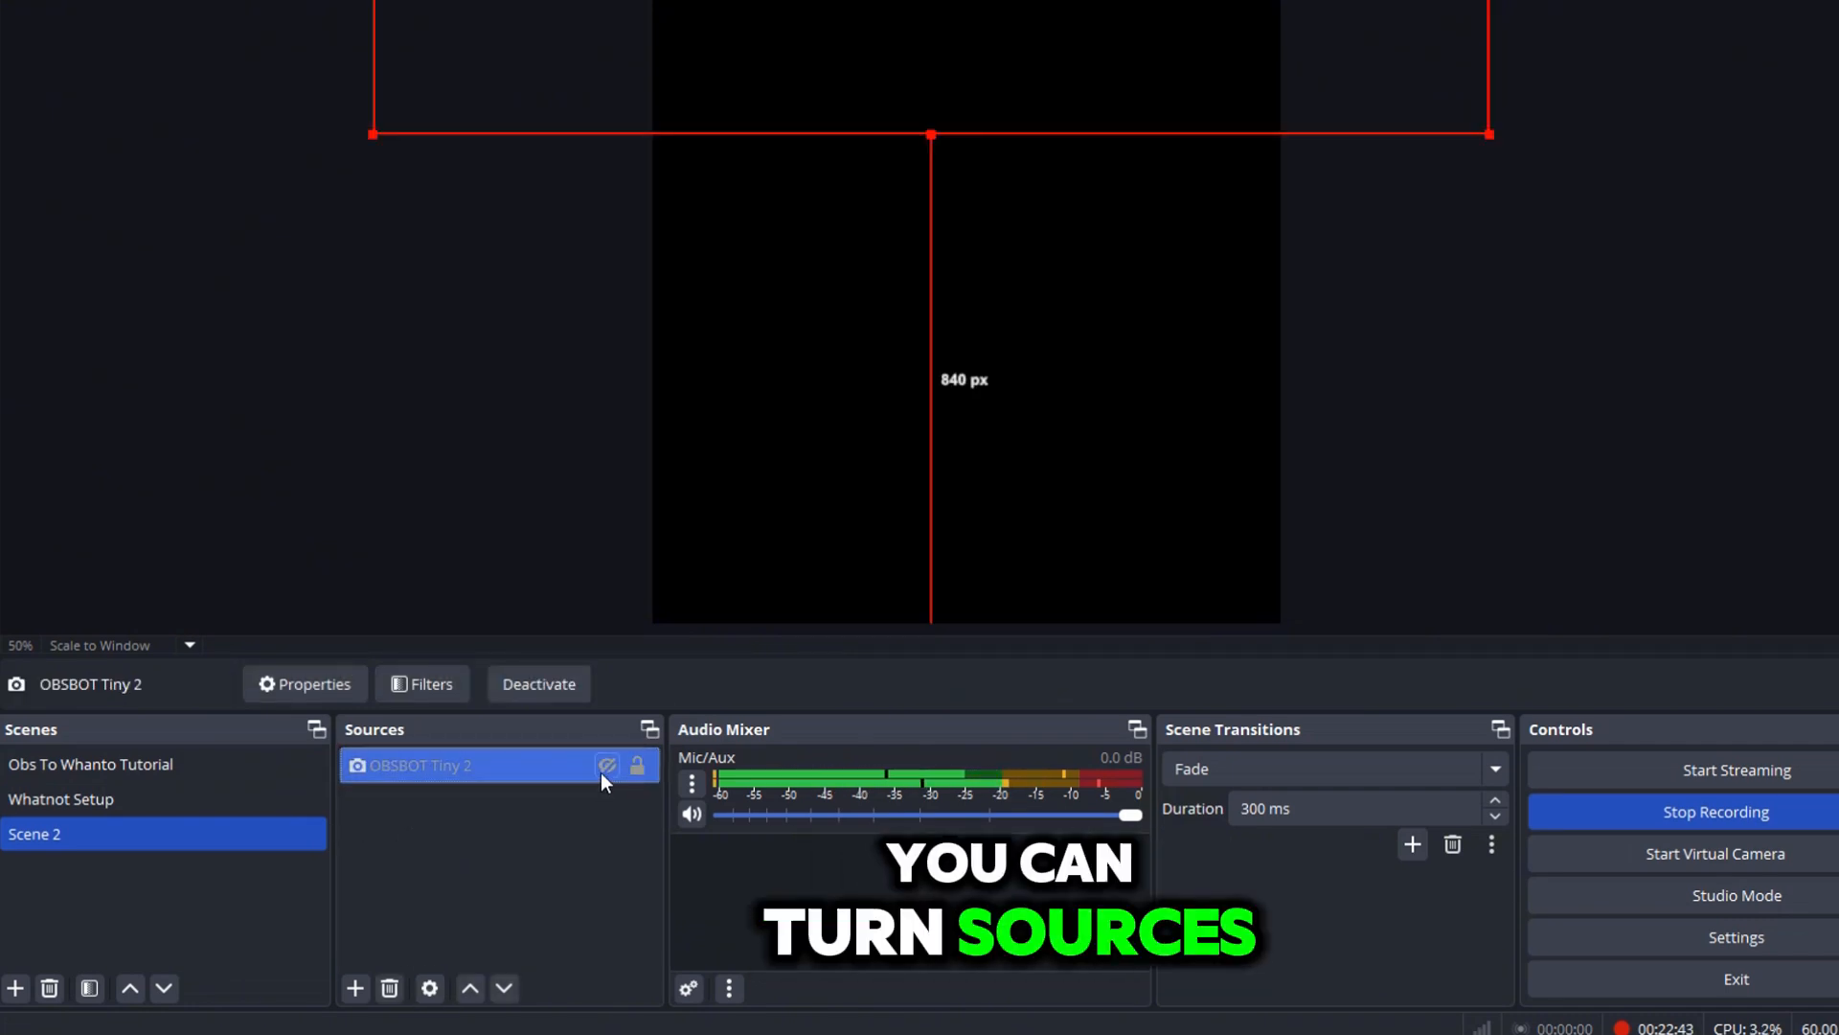
left_click(607, 753)
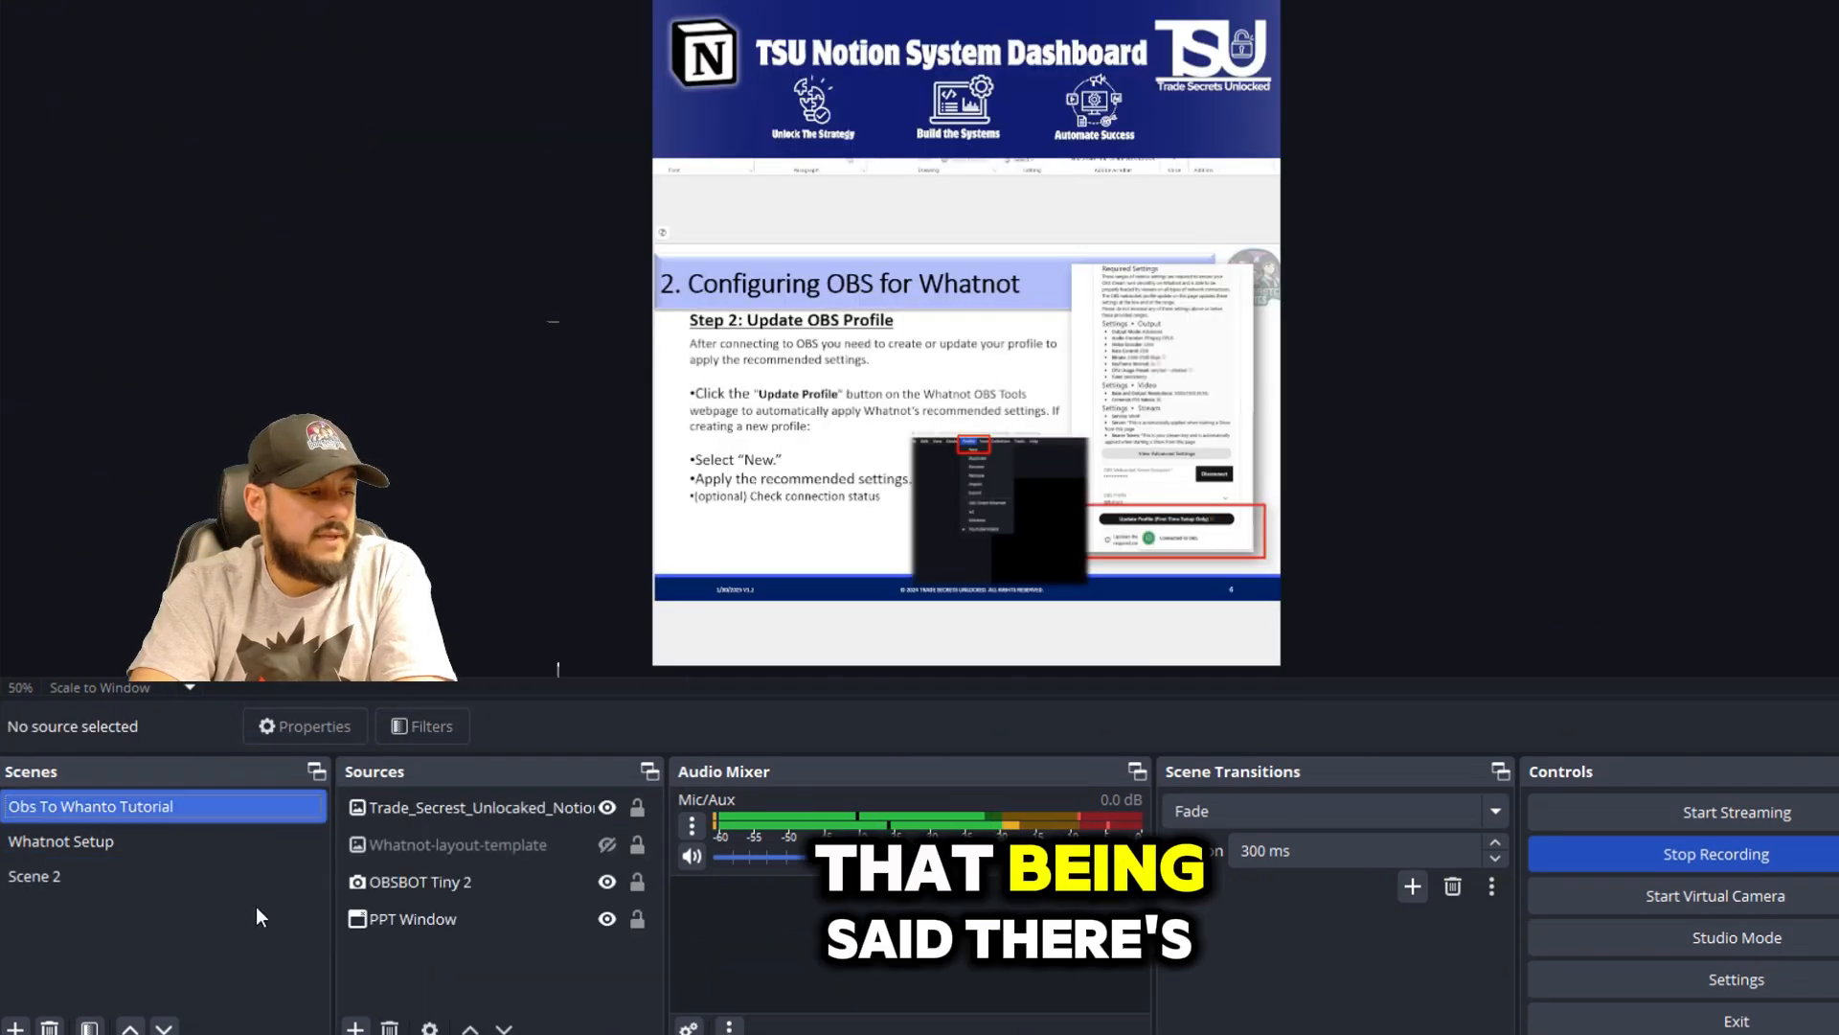
- View the scene filters of Obs To Whanto Tutorial and close them
left_click(90, 1027)
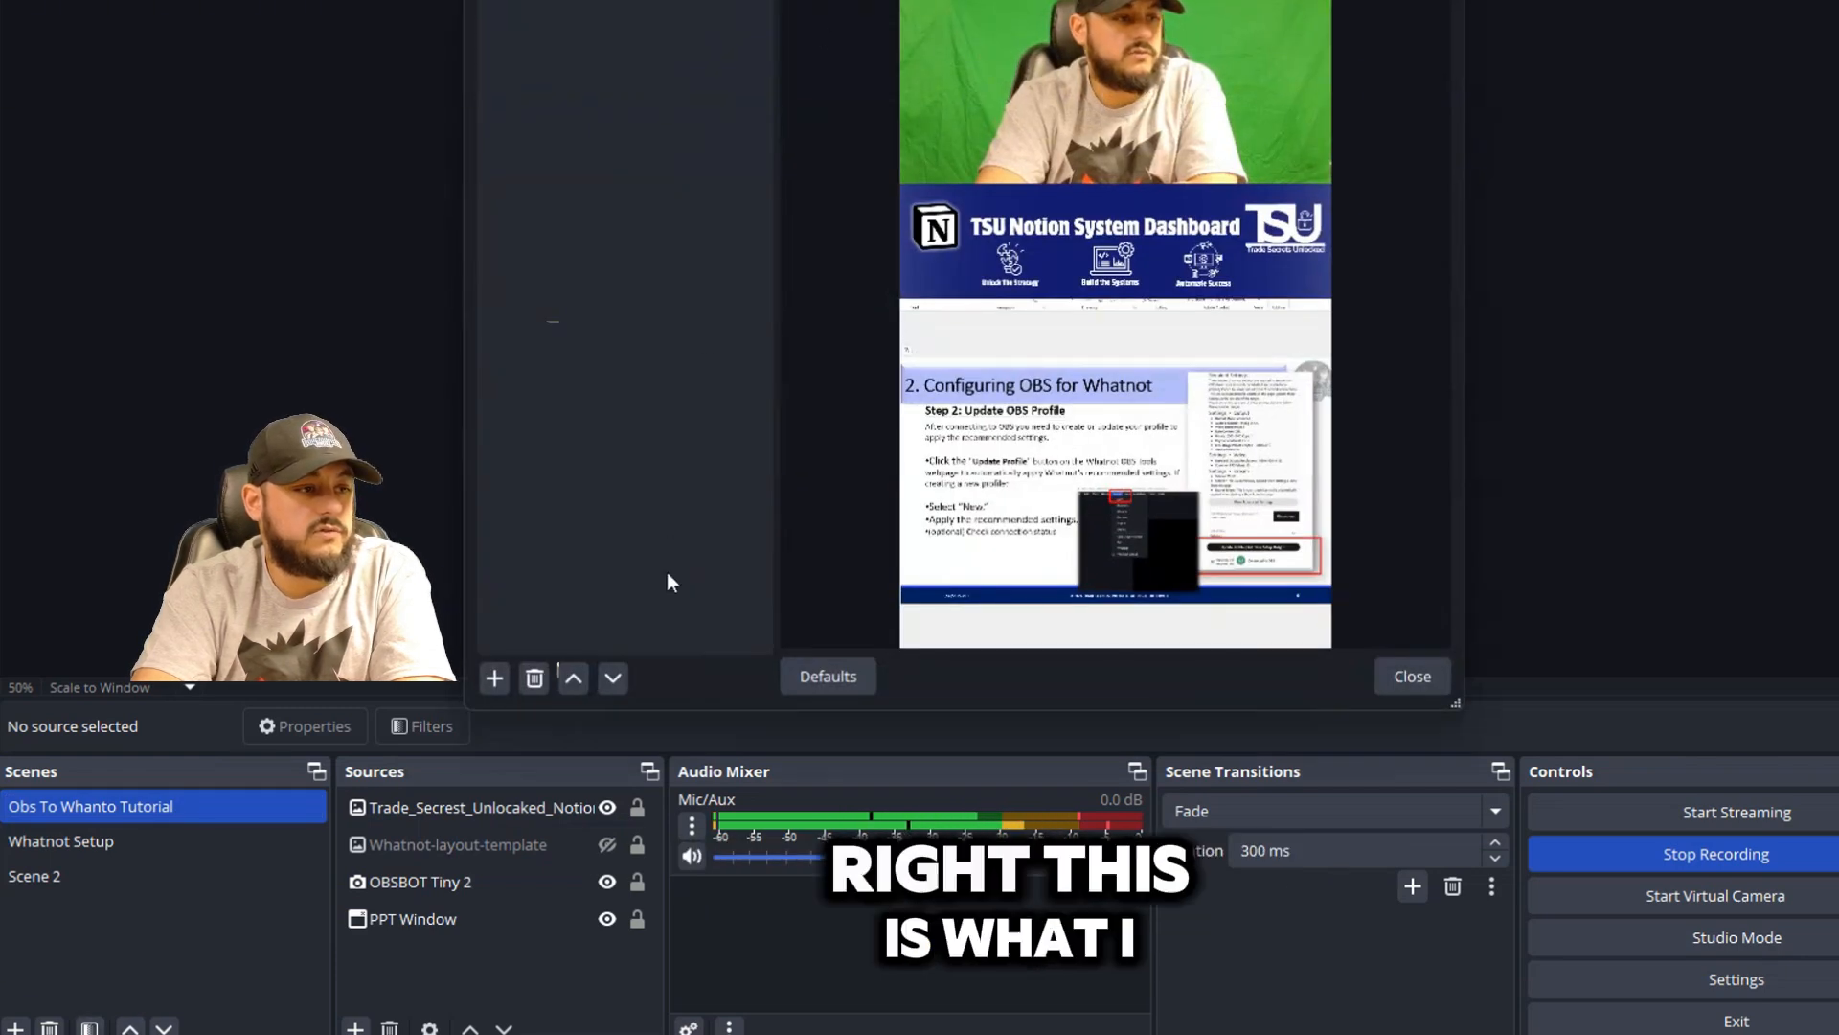
left_click(1410, 678)
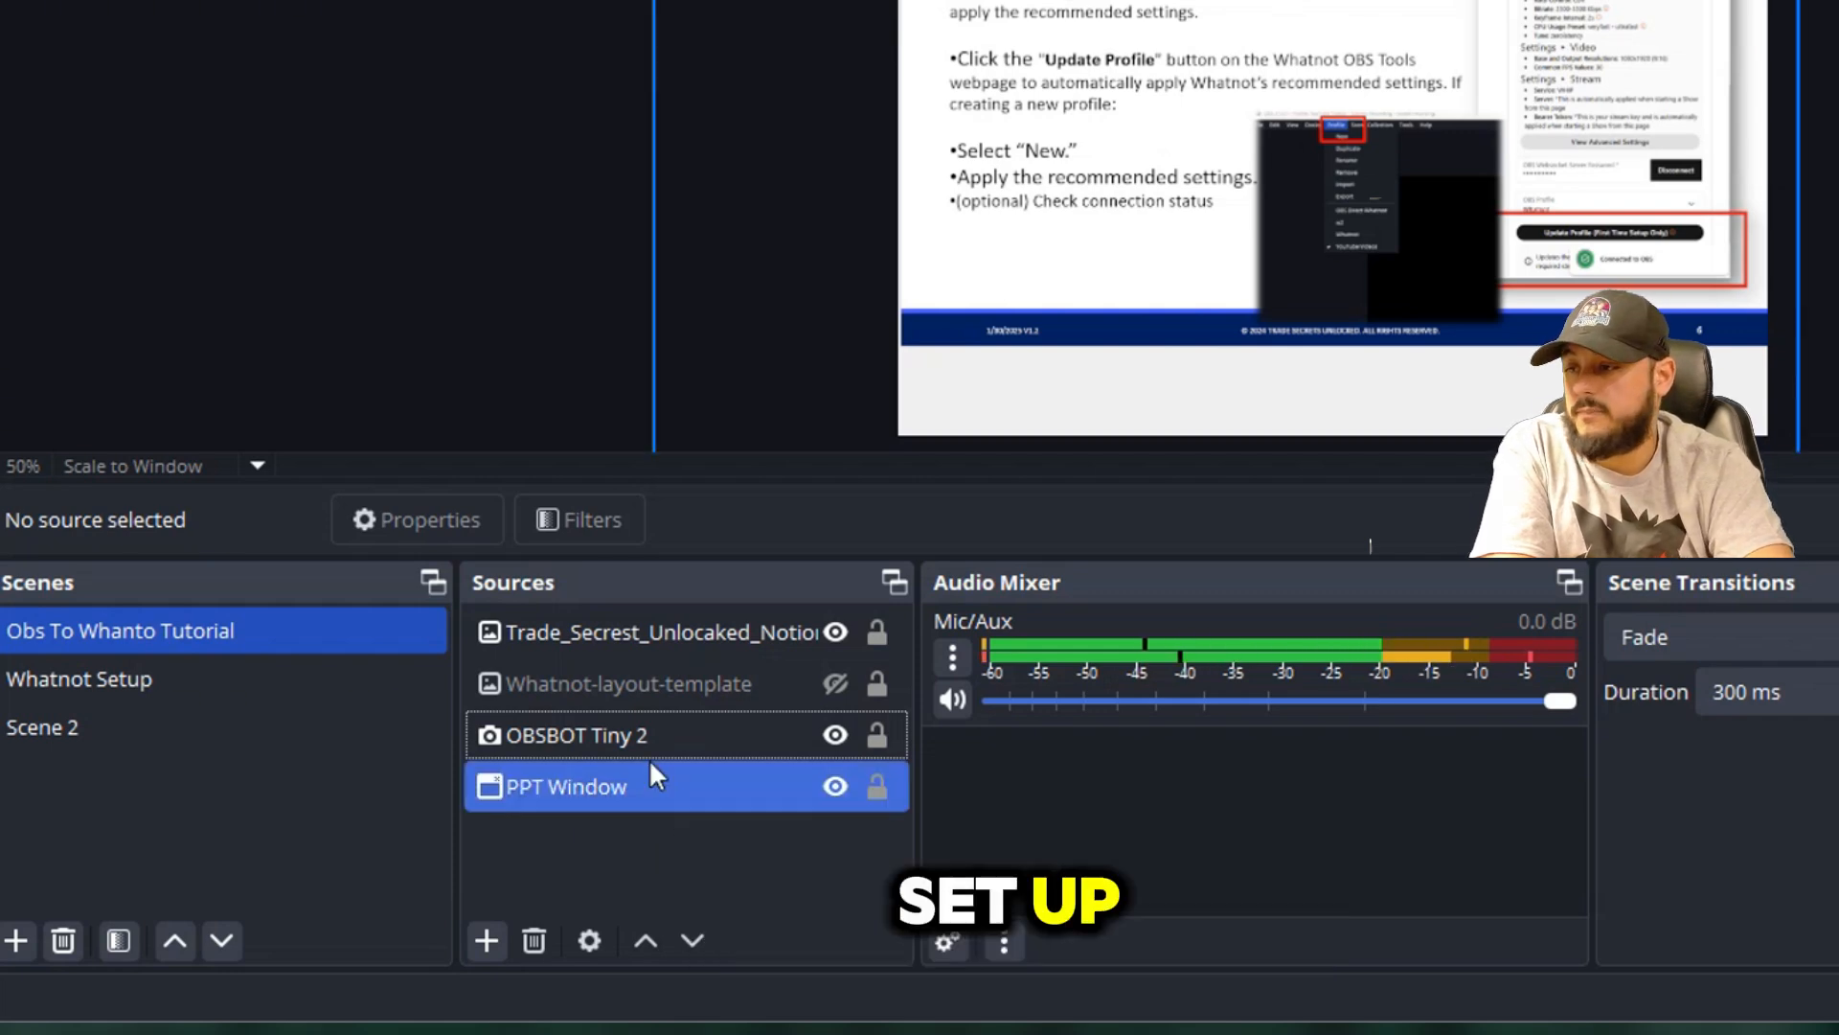
- Try to create a new video capture device source in the Obs To Whanto Tutorial scene
left_click(484, 940)
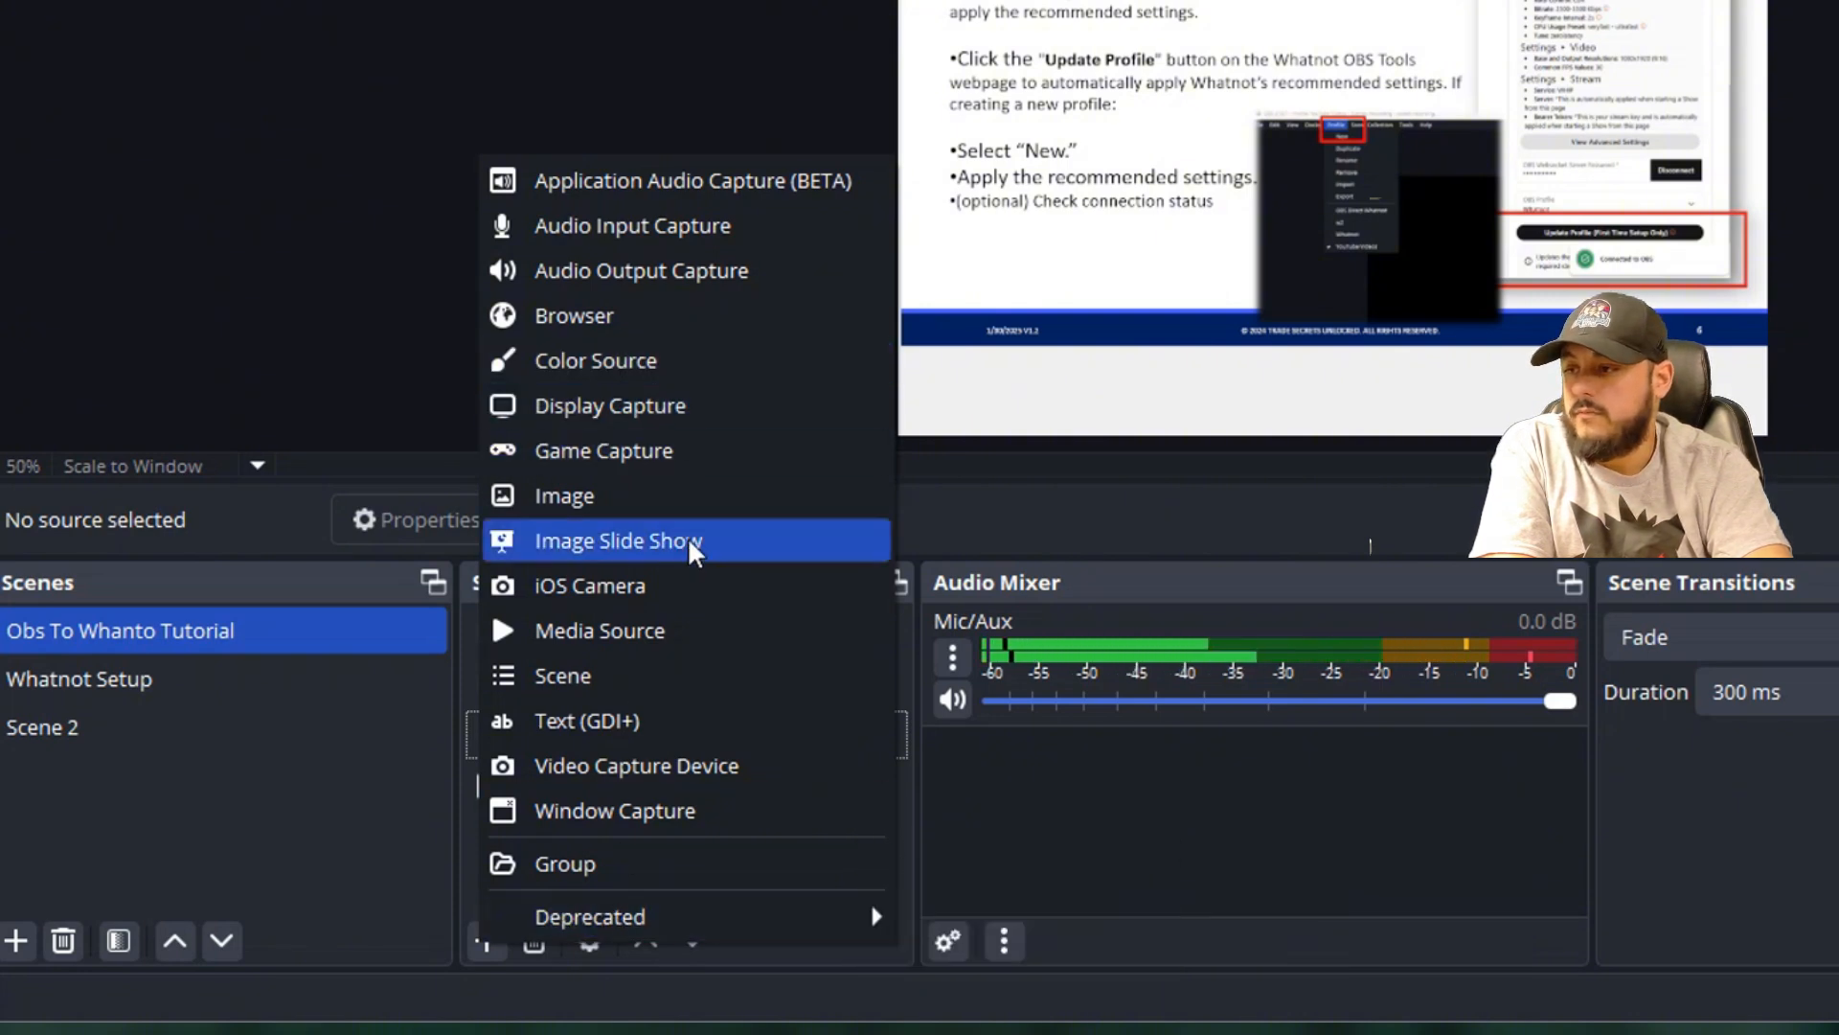
left_click(692, 778)
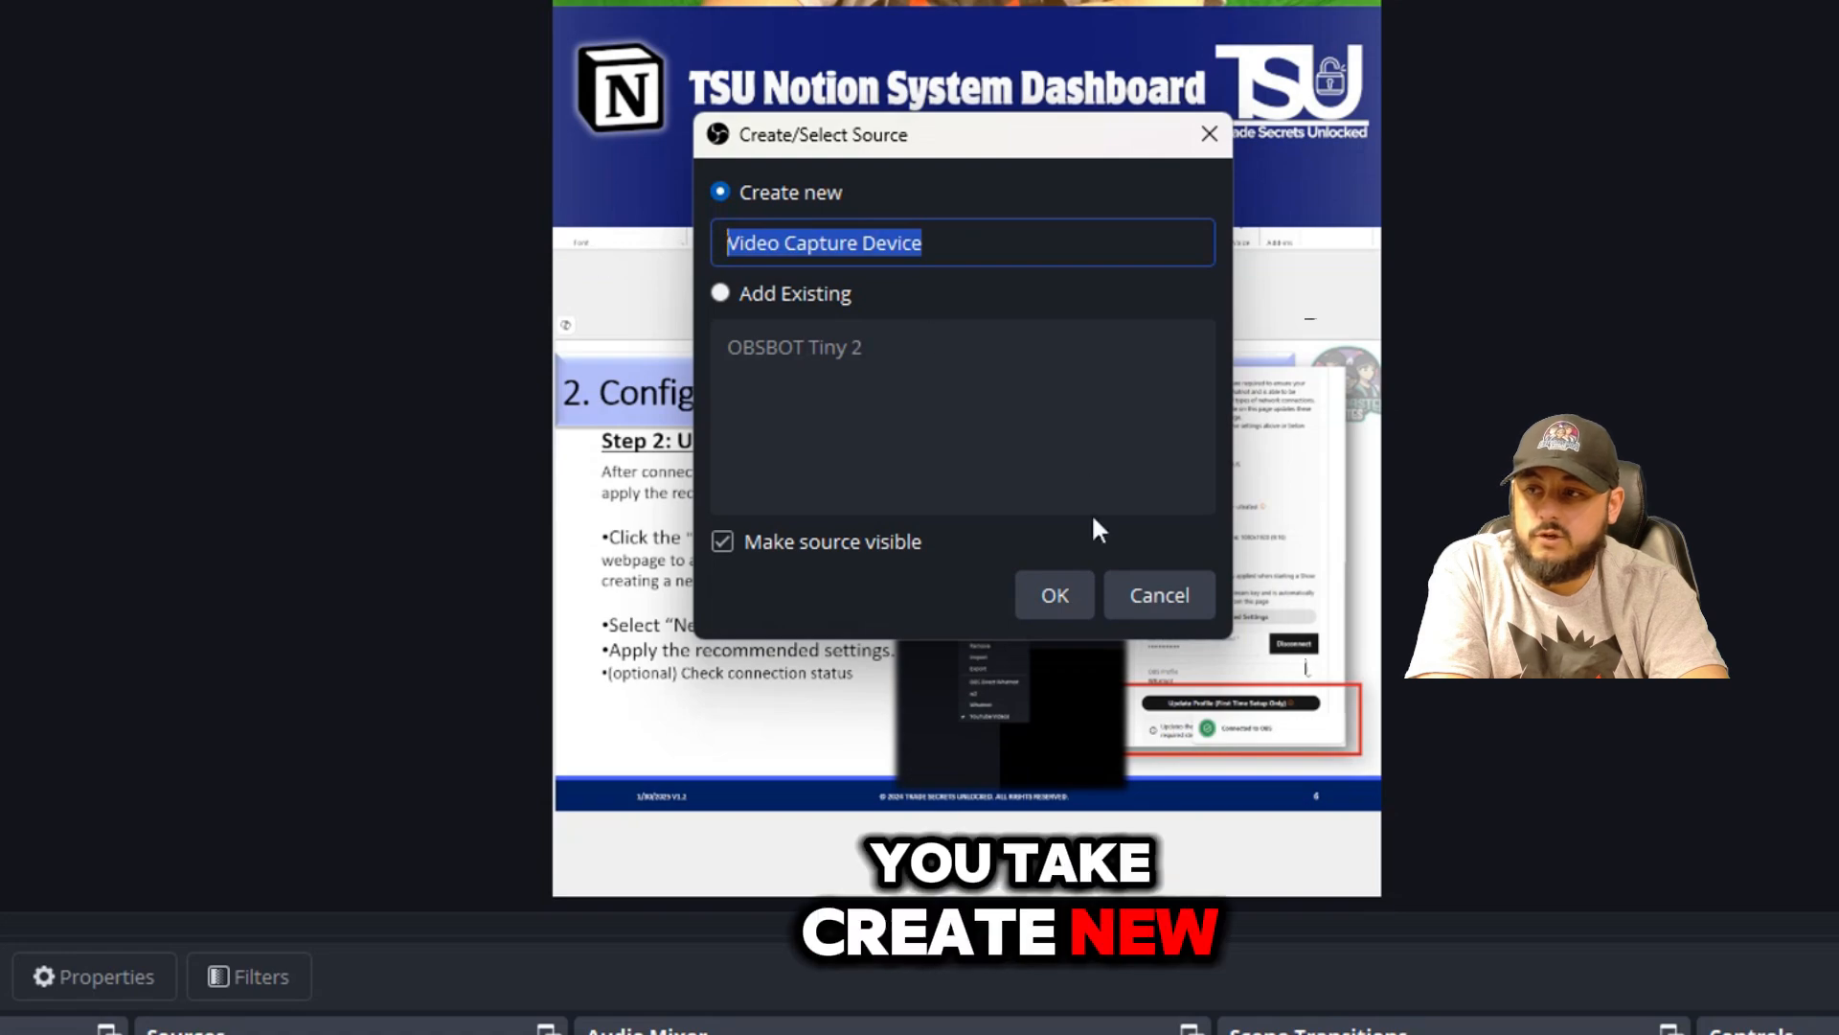
left_click(1055, 595)
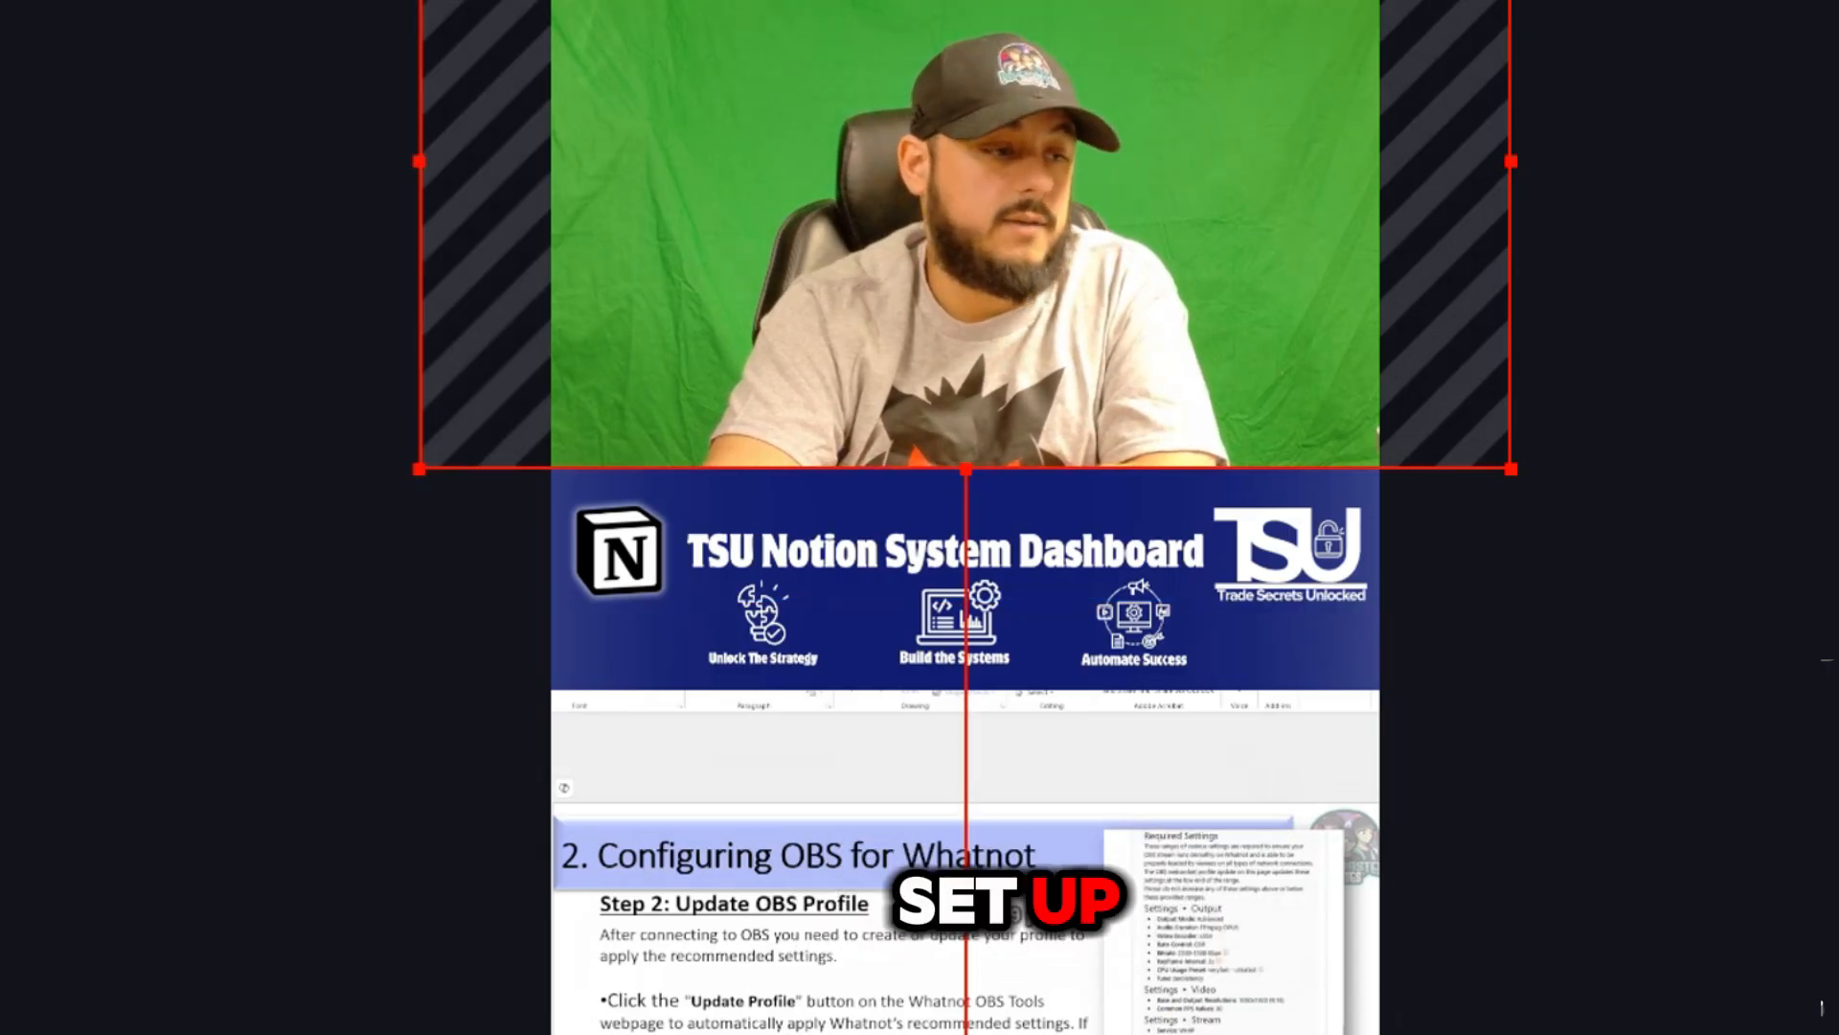
- Open the OBSBOT Tiny 2 source's properties, move the dialog aside and view the available capture devices
right_click(394, 505)
left_click(494, 1033)
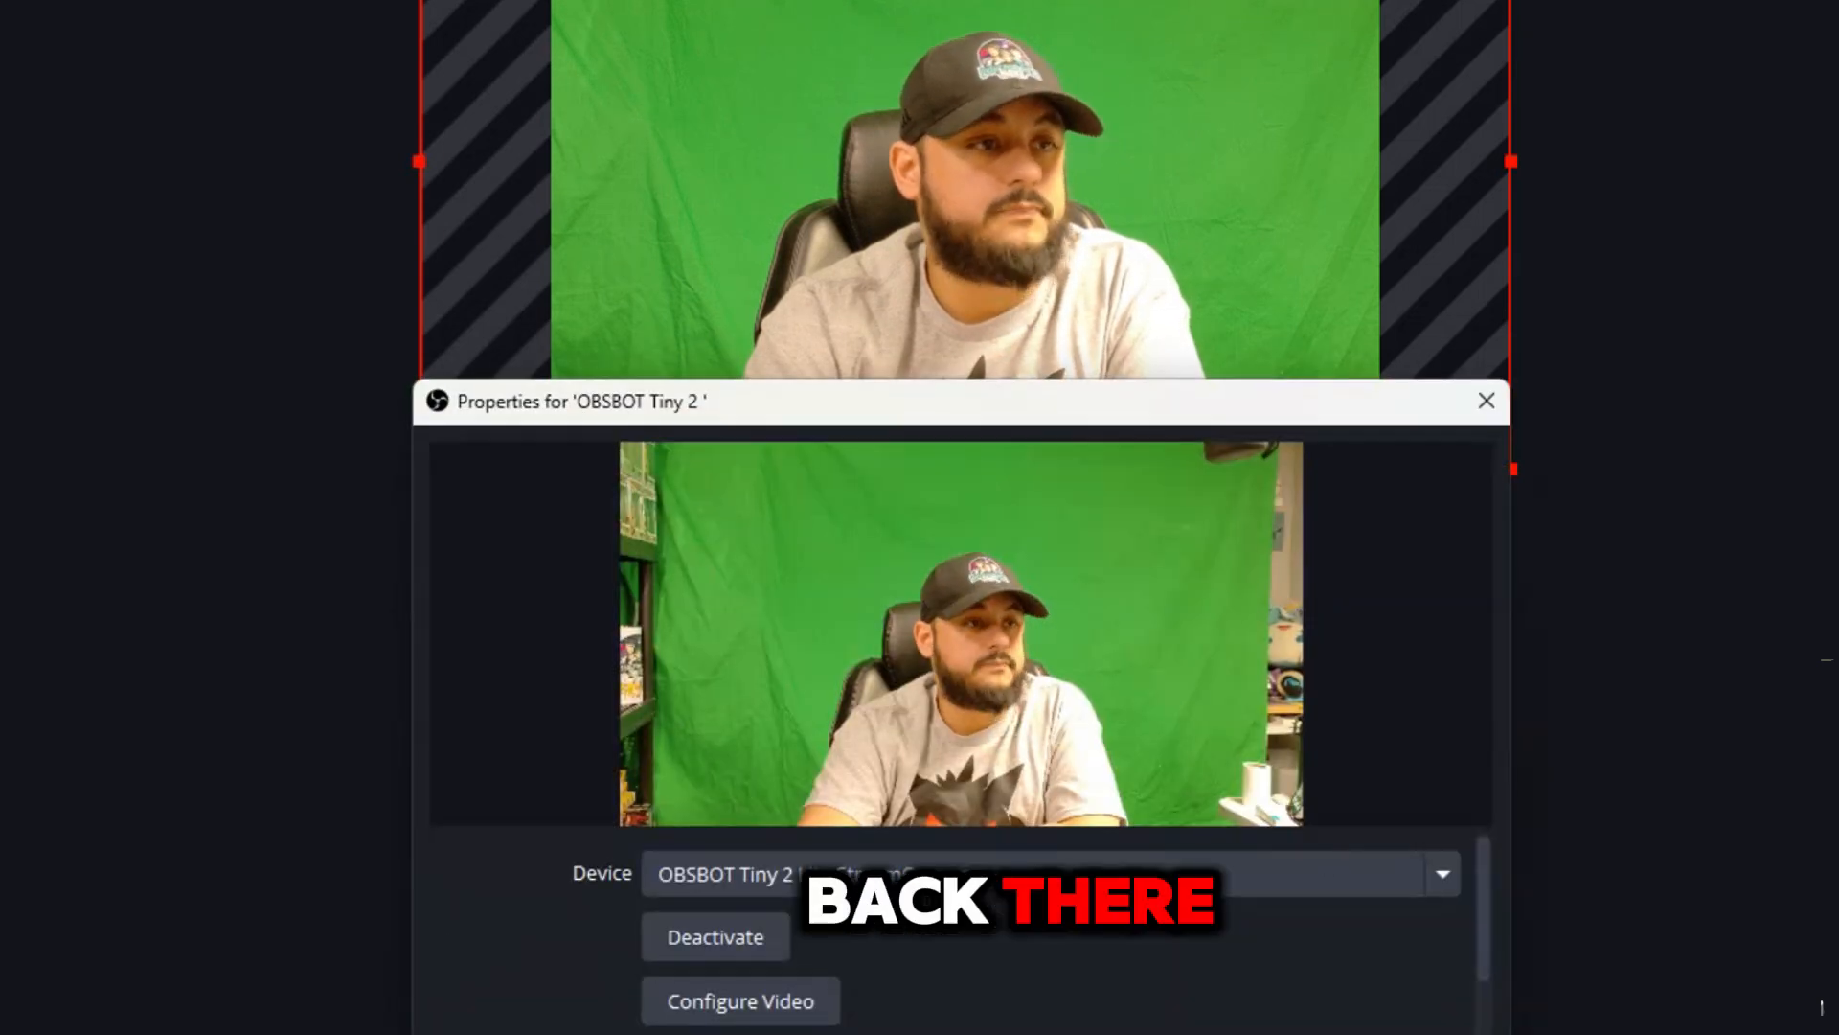
left_click_drag(1102, 407, 894, 130)
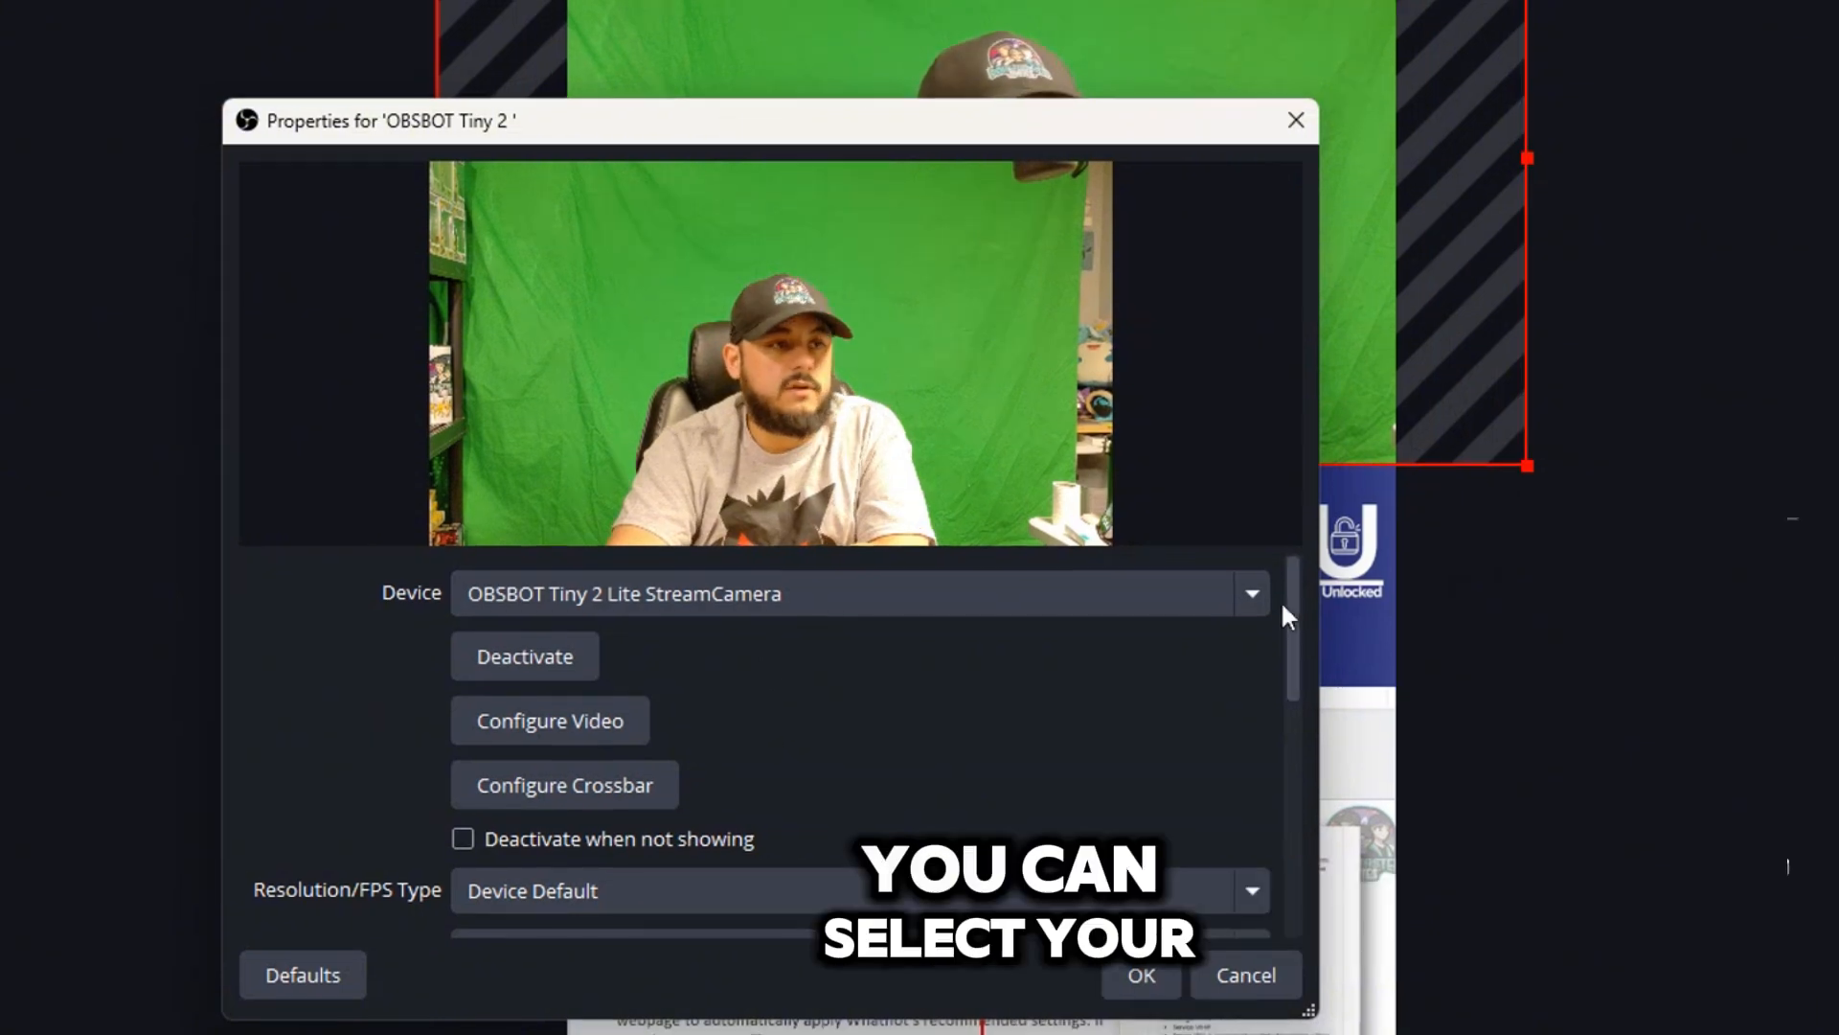
left_click(1235, 597)
left_click(1149, 797)
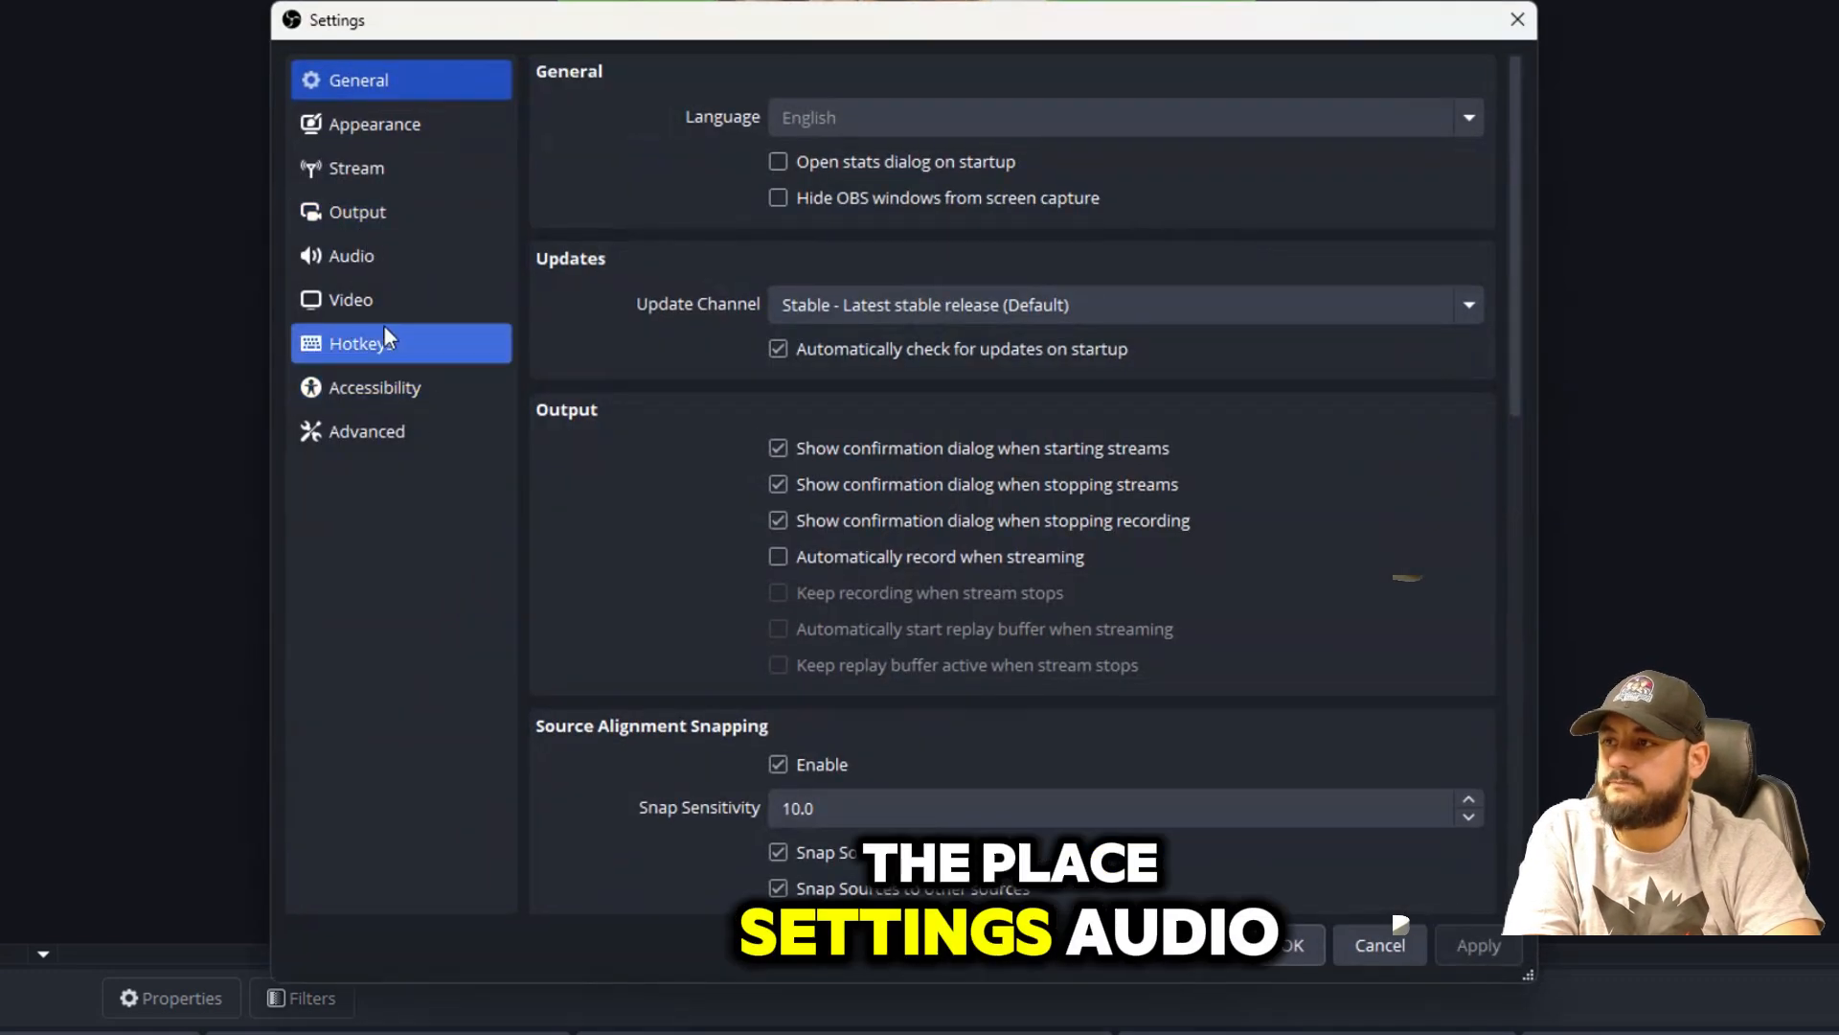
- Review the Video and Audio settings
left_click(364, 297)
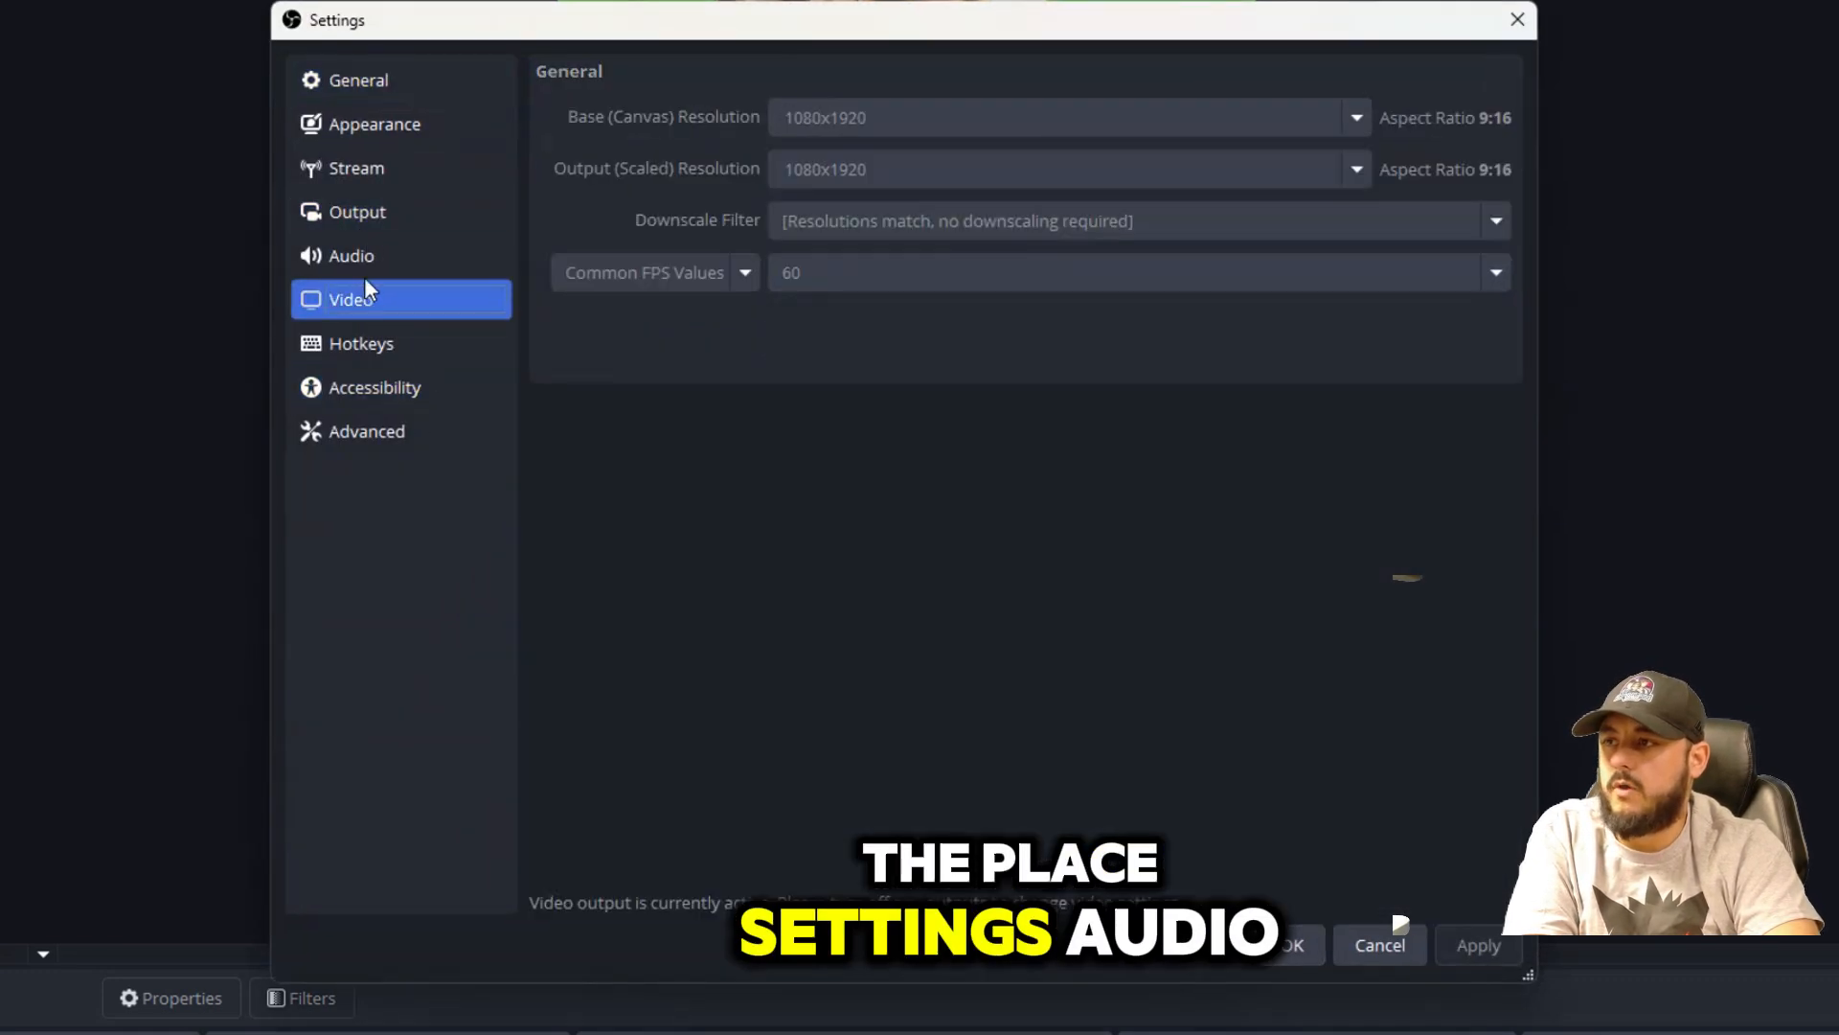
left_click(355, 255)
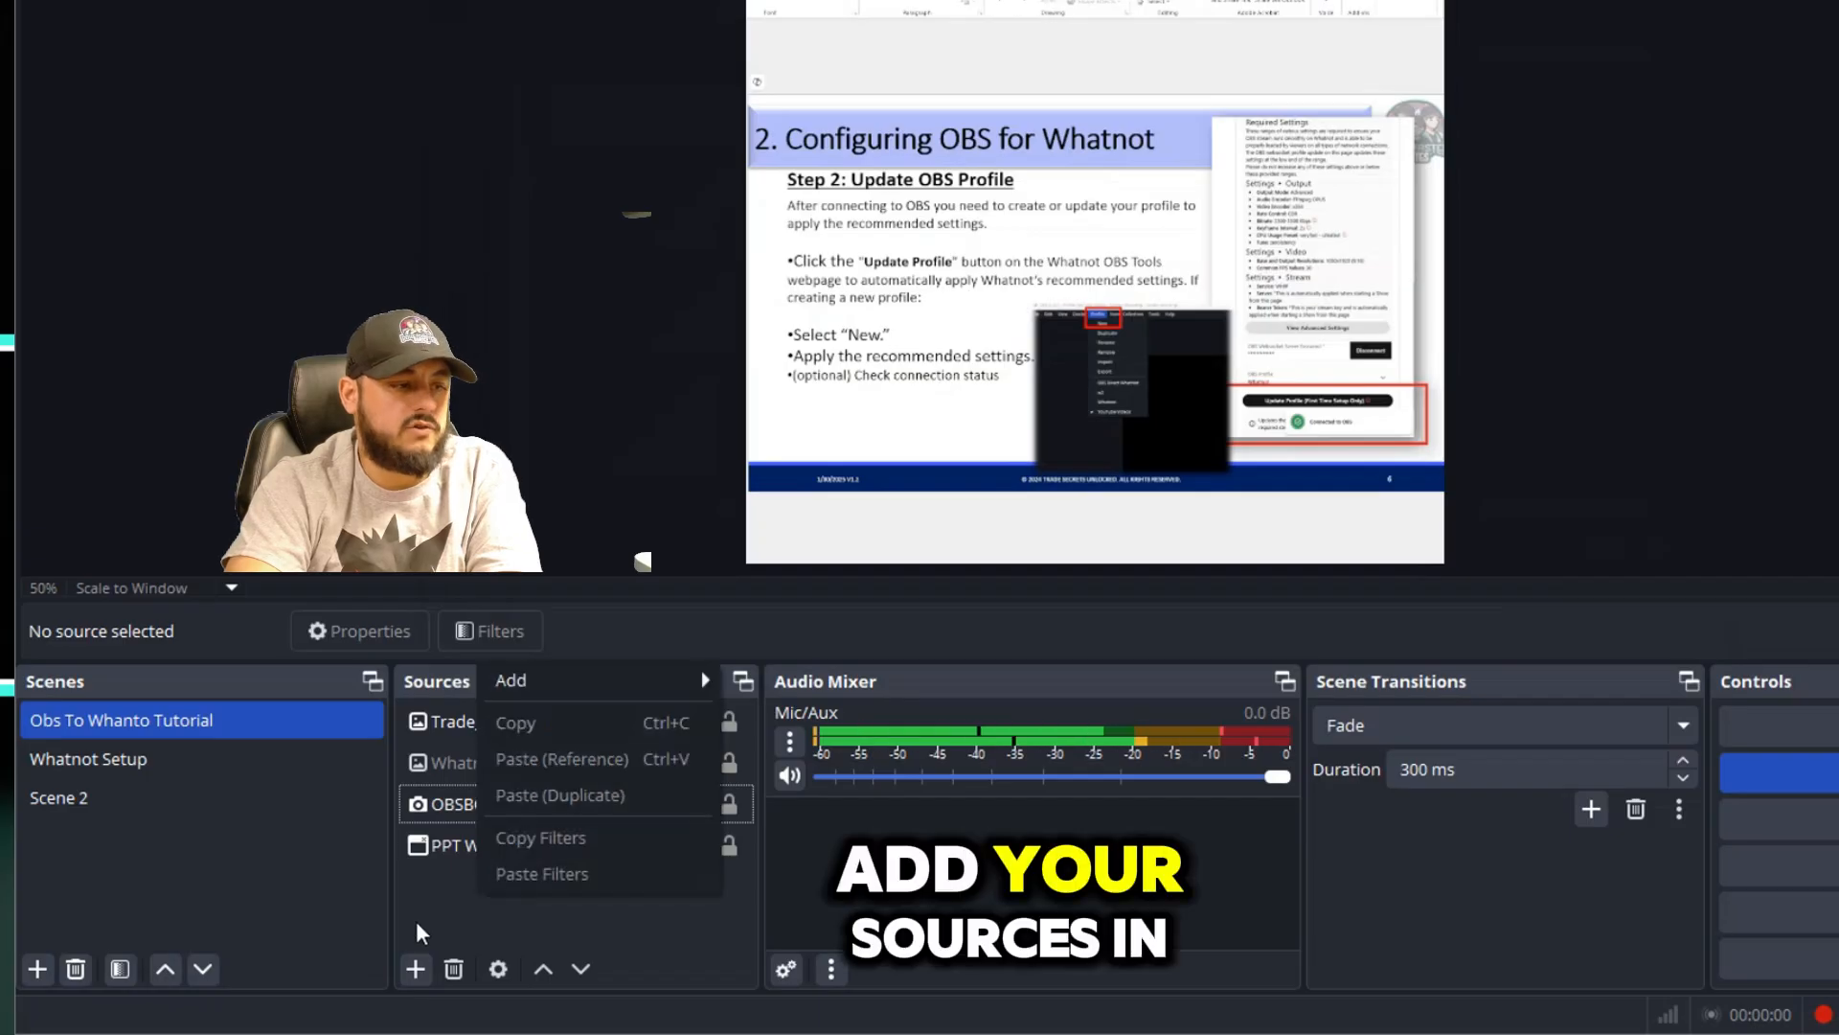
- Dismiss the source options and compare the Whatnot Setup and Scene 2 scenes
left_click(416, 922)
left_click(128, 750)
left_click(102, 803)
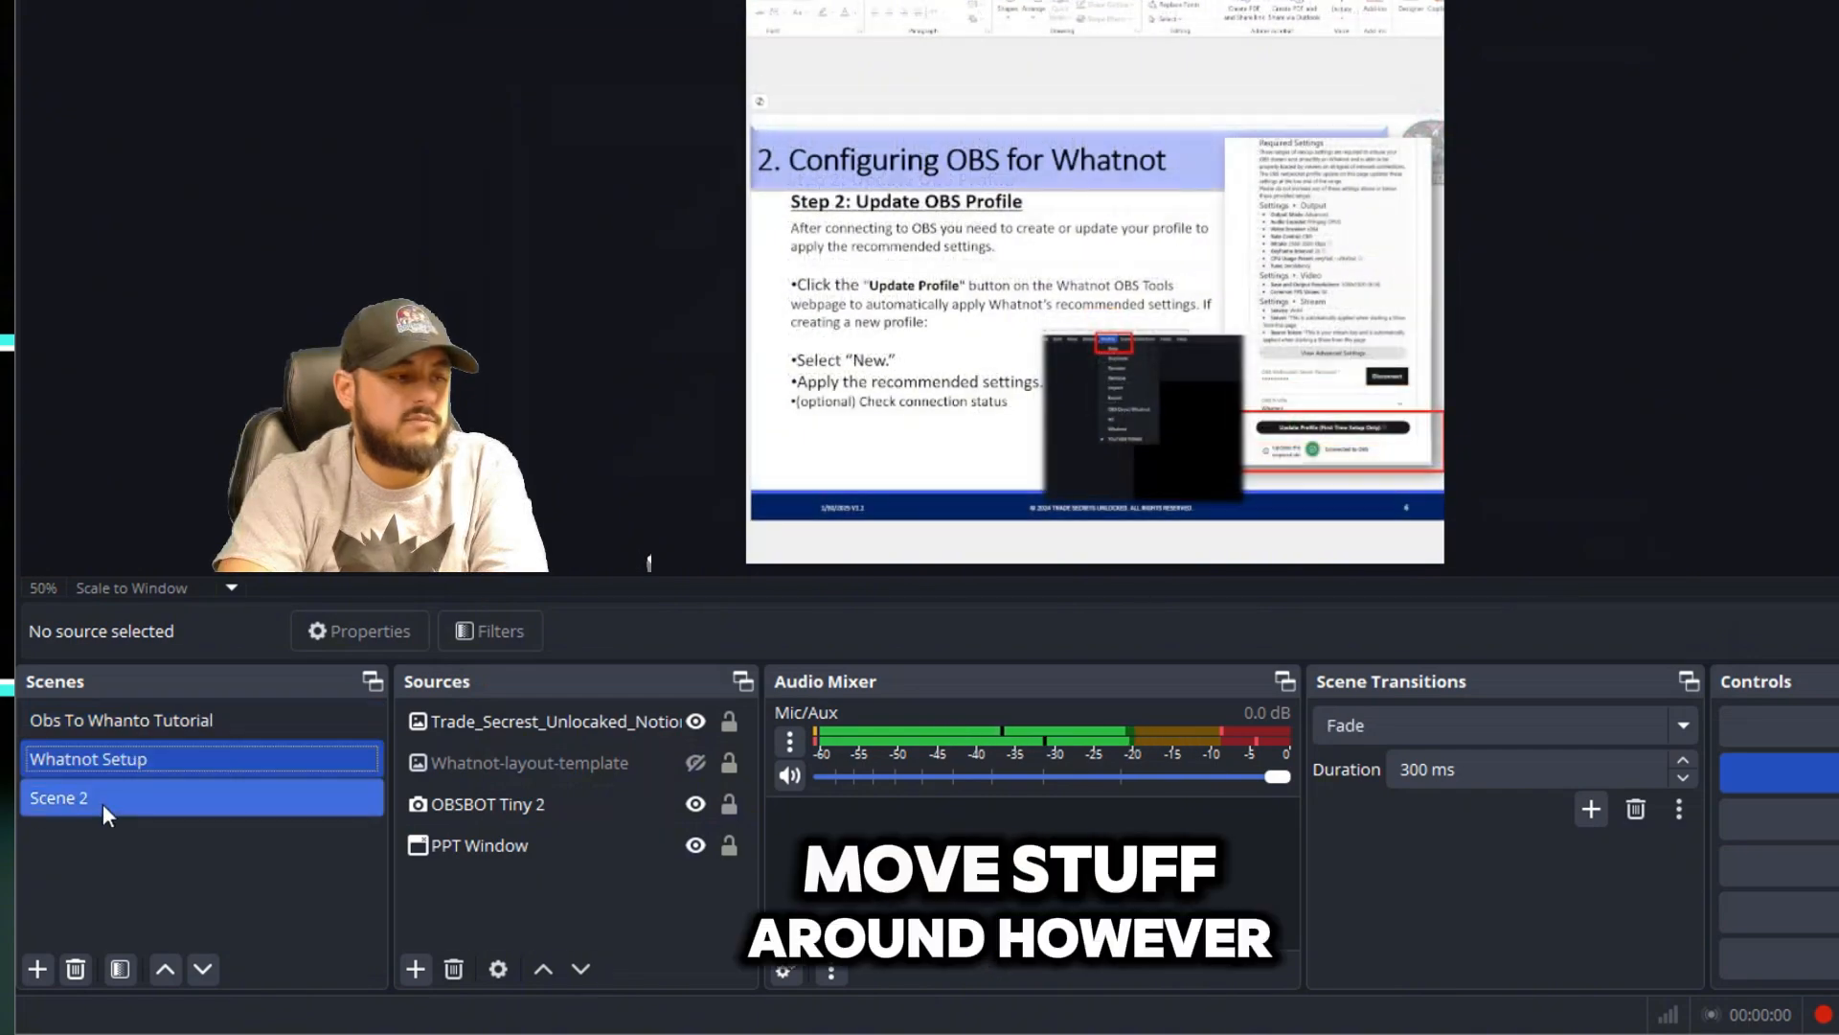
- Switch to Obs To Whanto Tutorial and reposition the Whatnot-layout-template overlay on the canvas
left_click(129, 717)
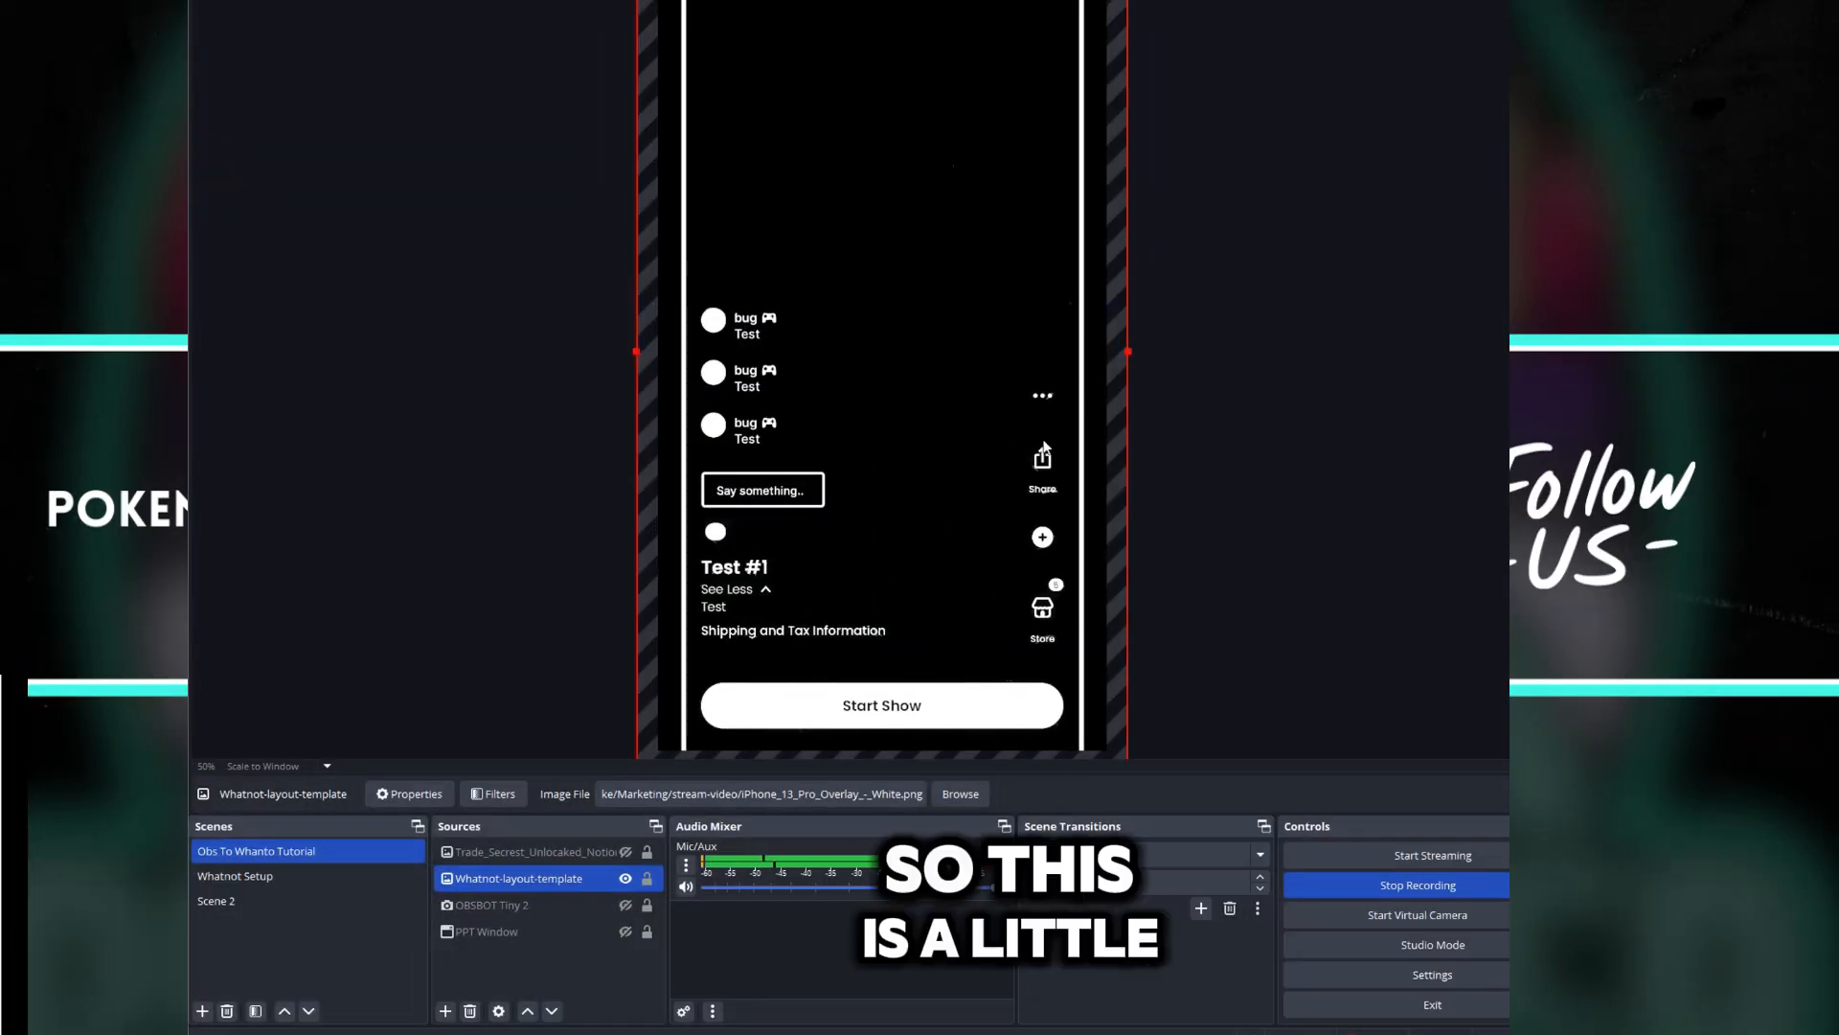
left_click_drag(1079, 484, 1046, 414)
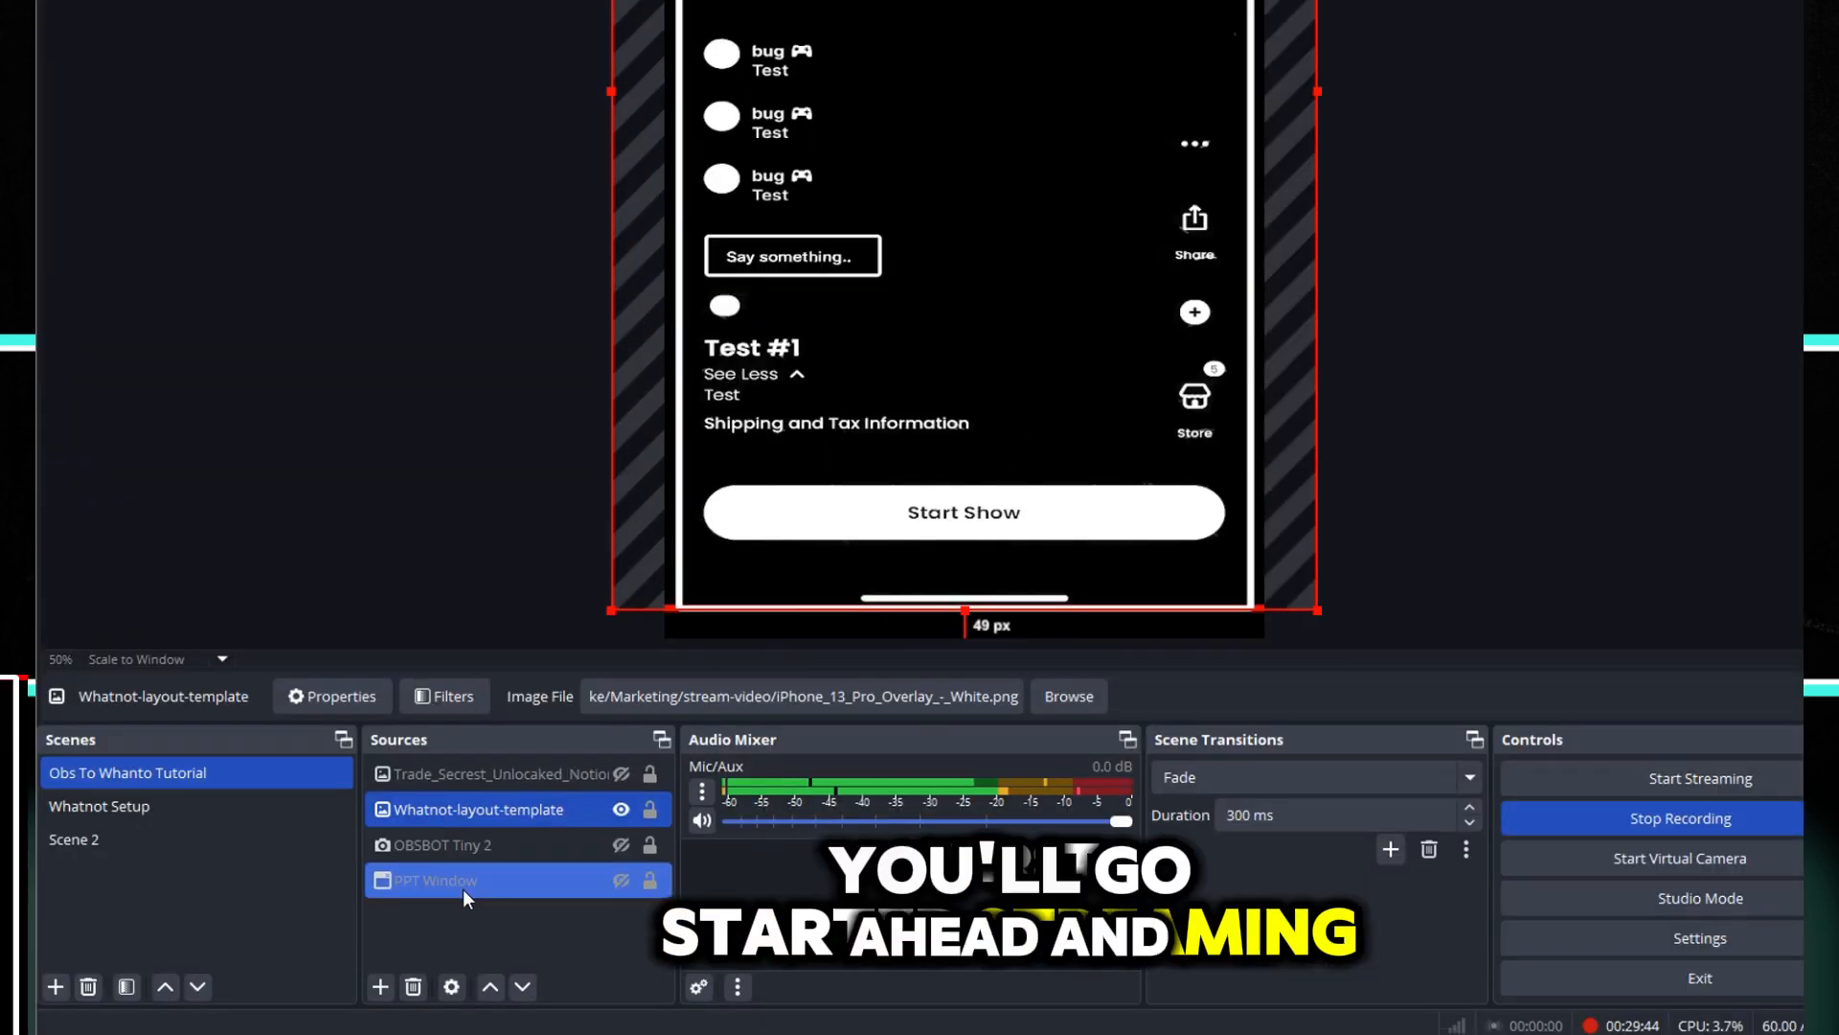
left_click(520, 948)
- View the source types that can be added to the Obs To Whanto Tutorial scene
right_click(481, 902)
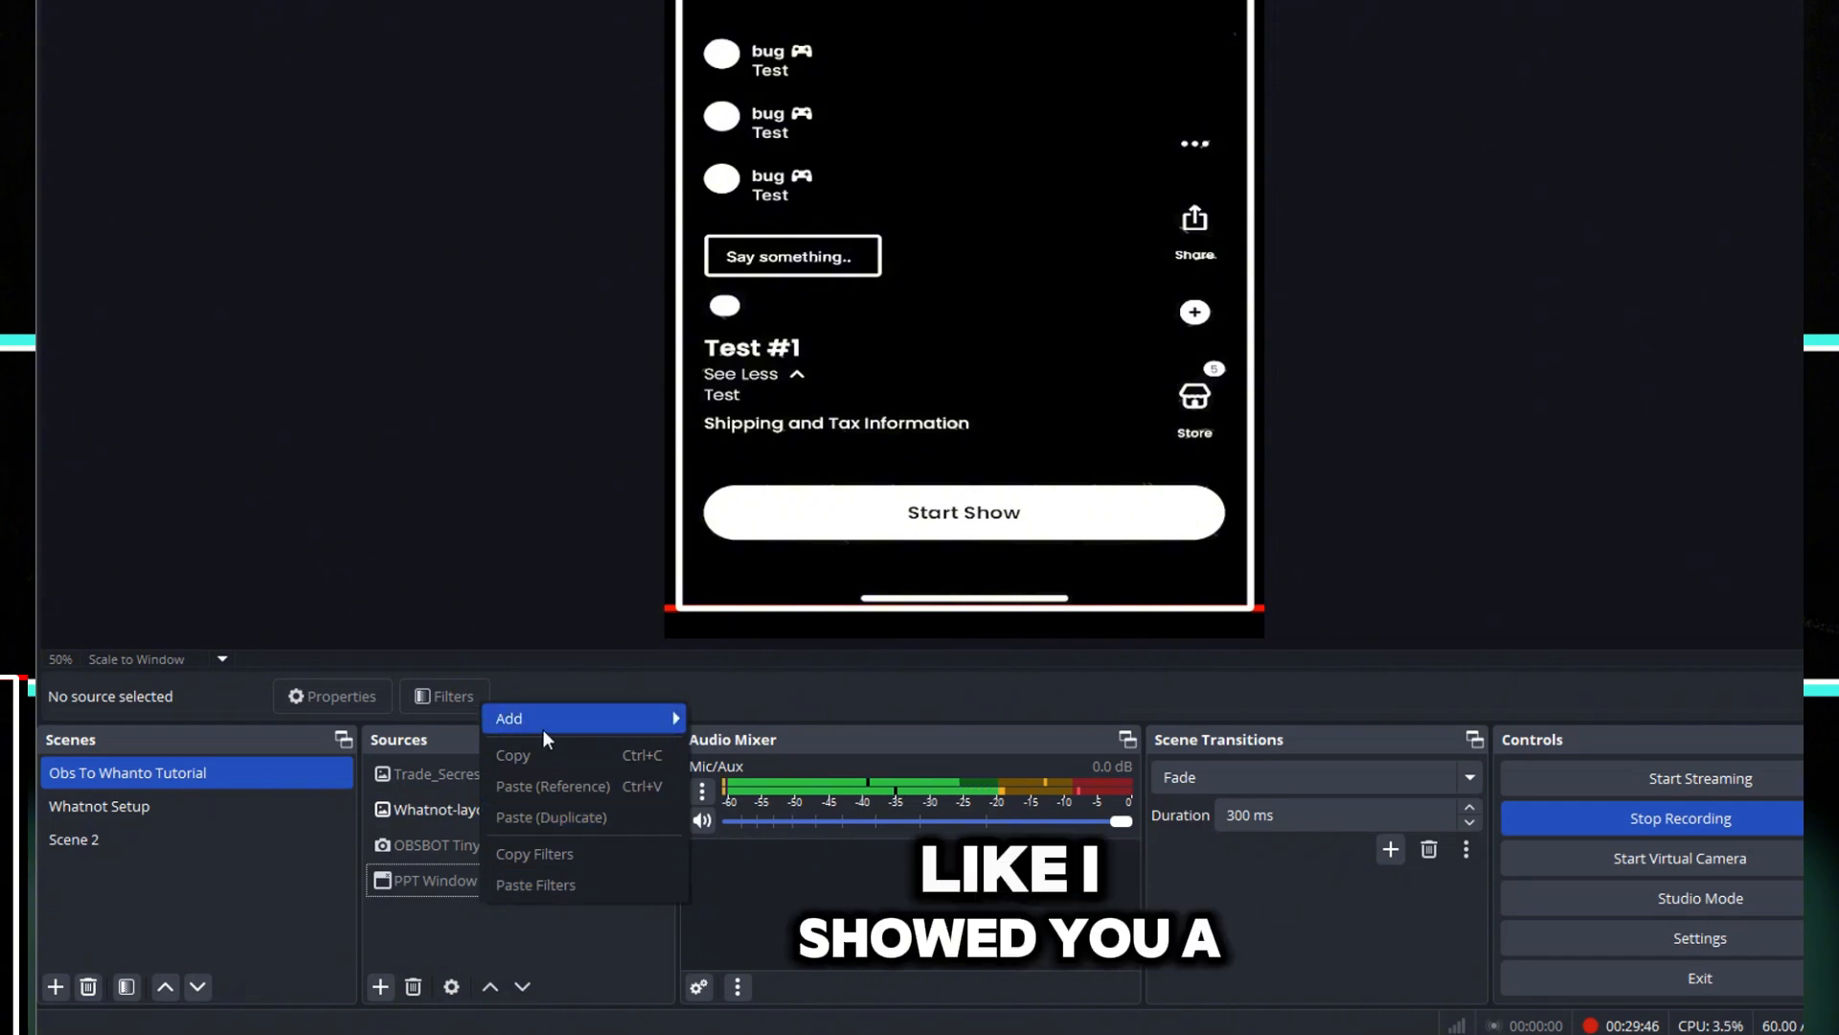
mouse_move(542, 728)
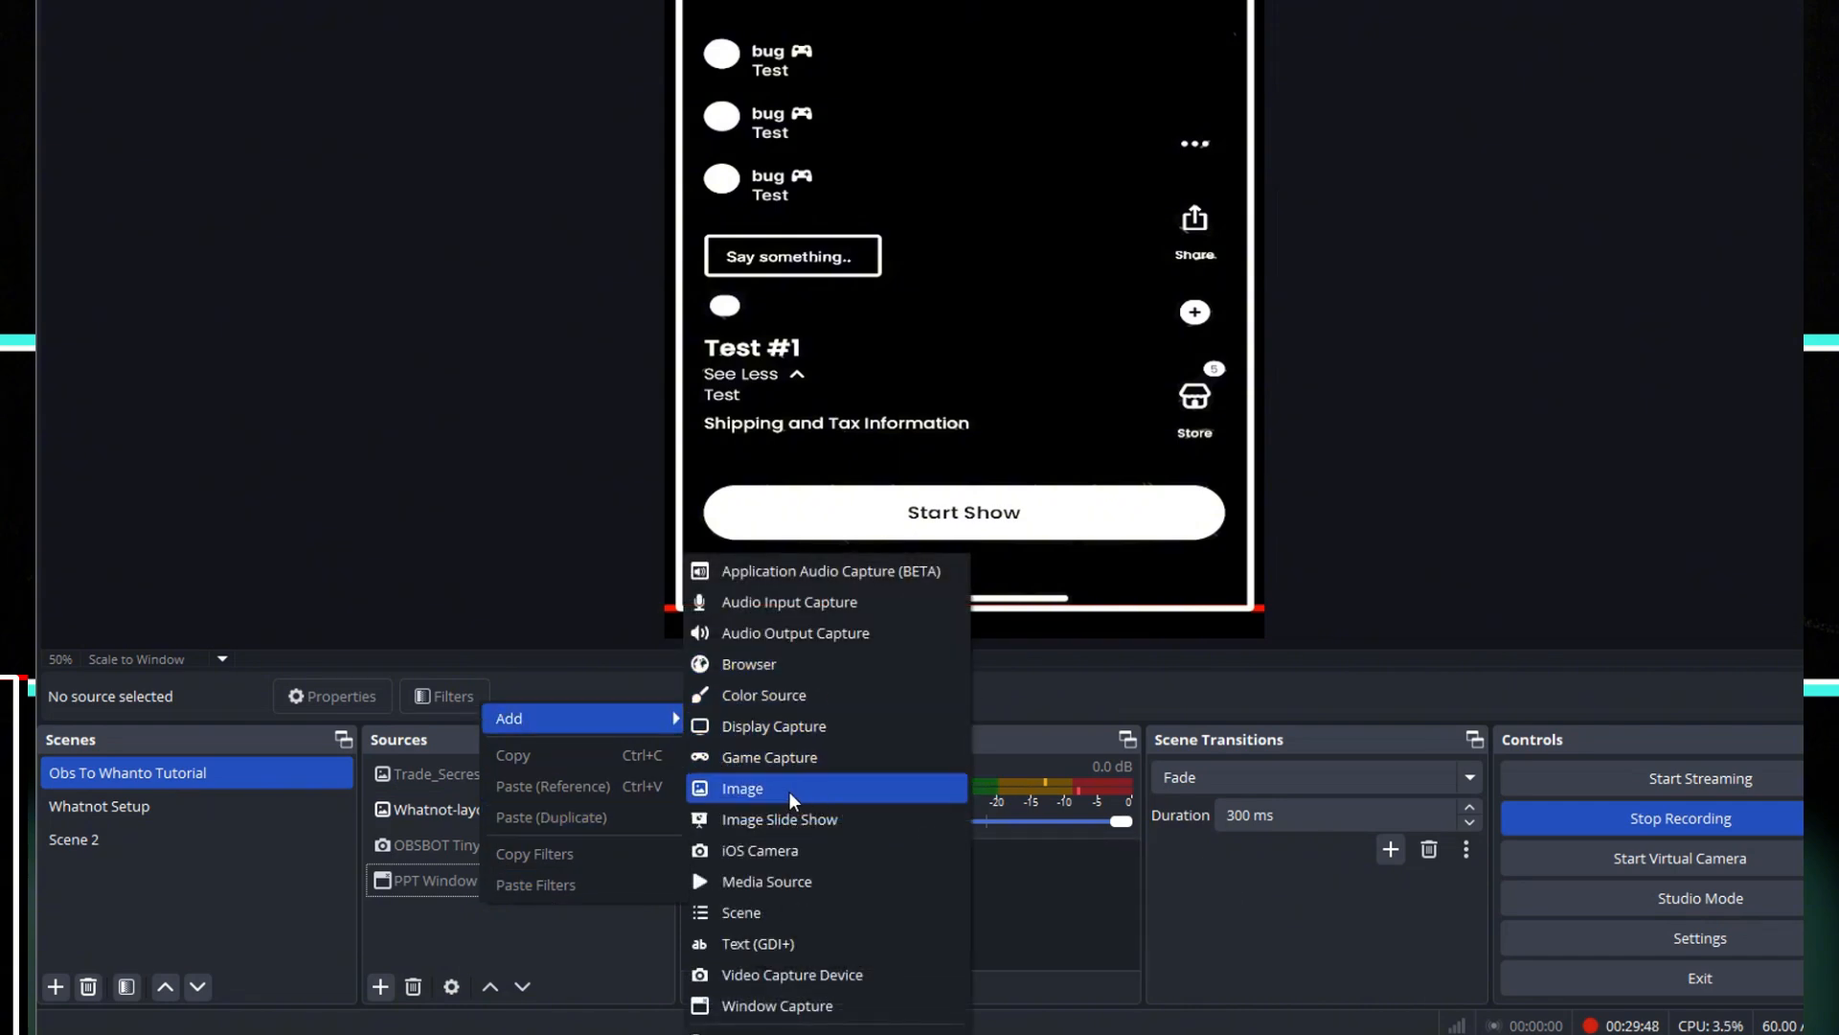
left_click(1326, 104)
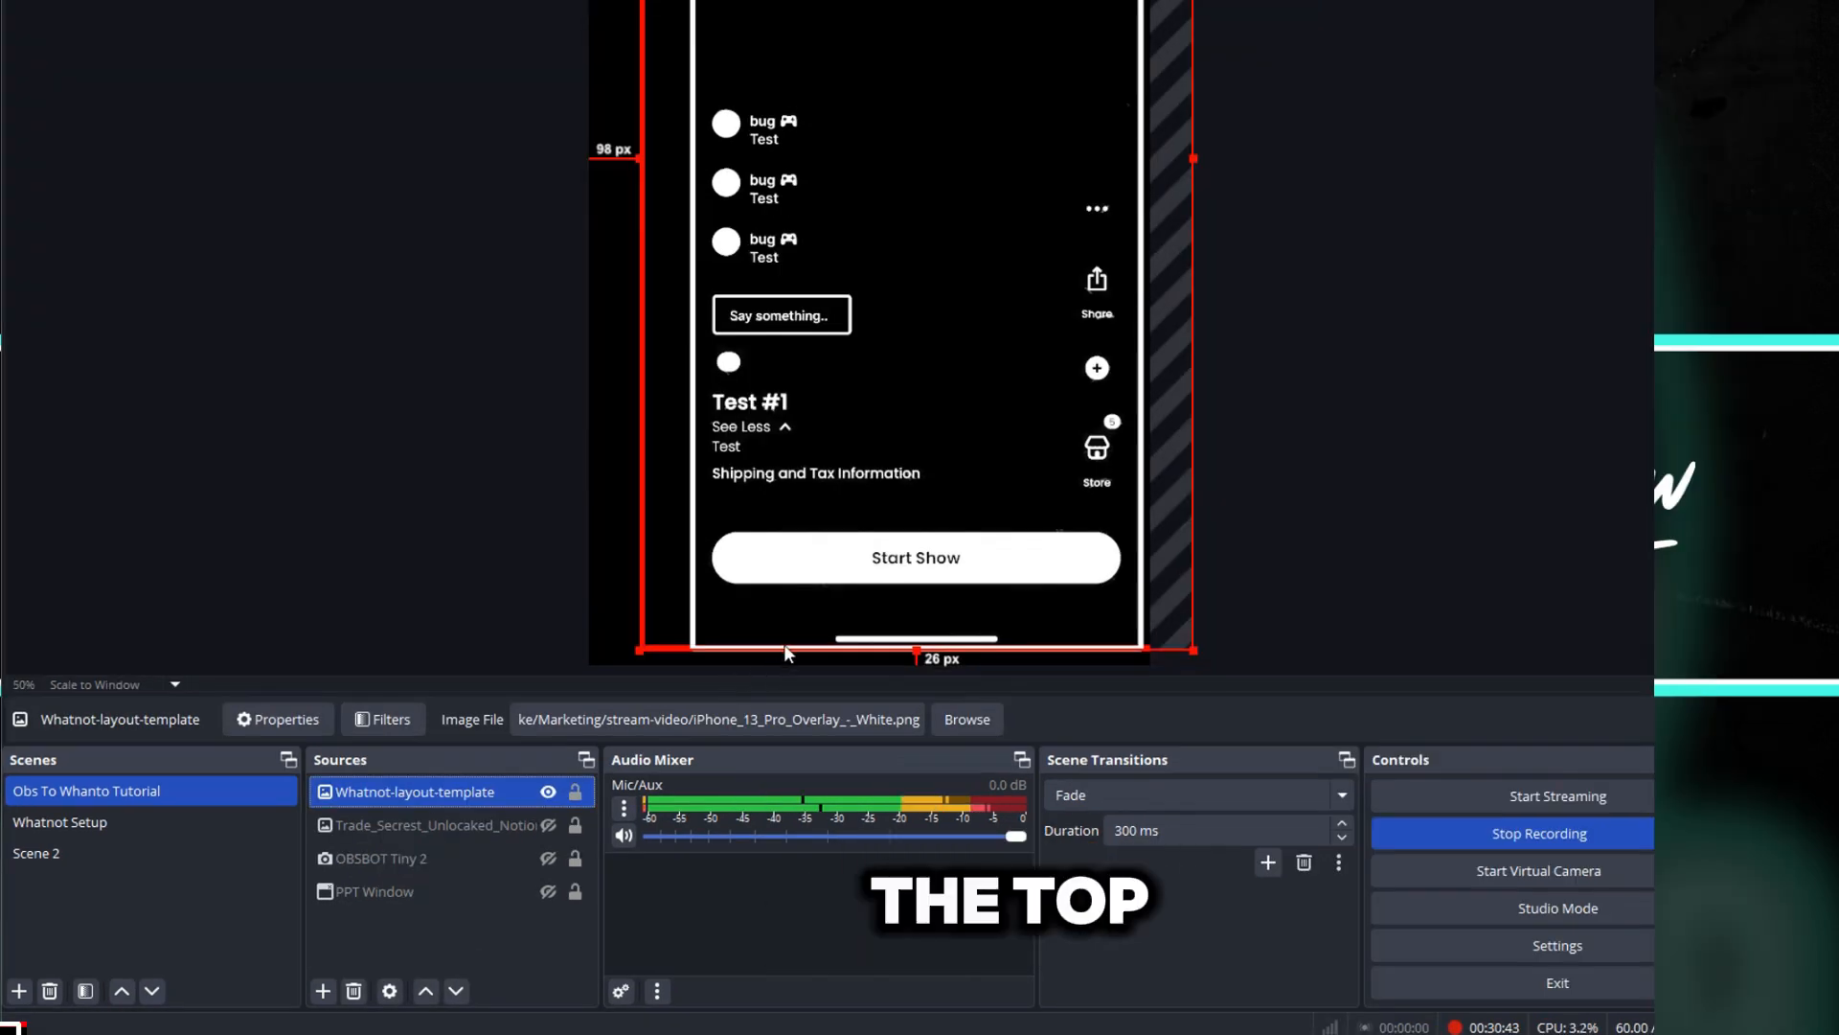
- Toggle the visibility of the dashboard banner and OBSBOT Tiny 2 to compare them with the Whatnot layout template
left_click(548, 824)
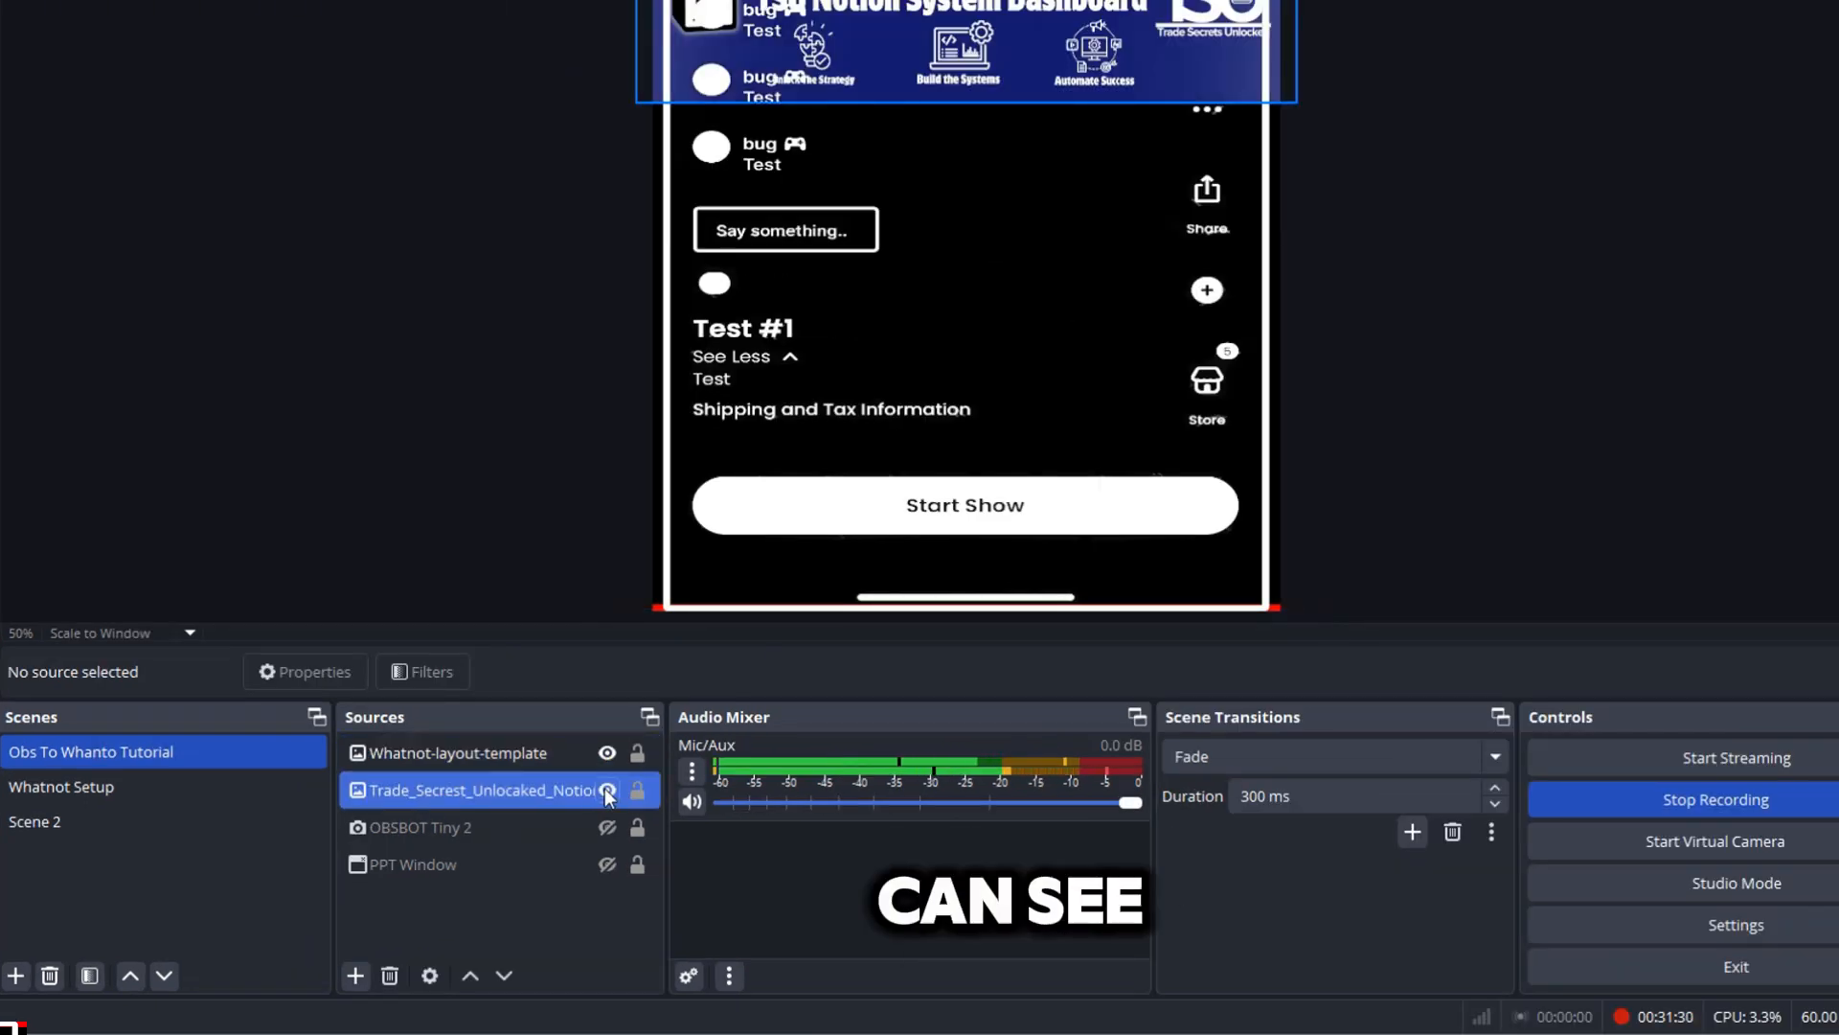
left_click(608, 791)
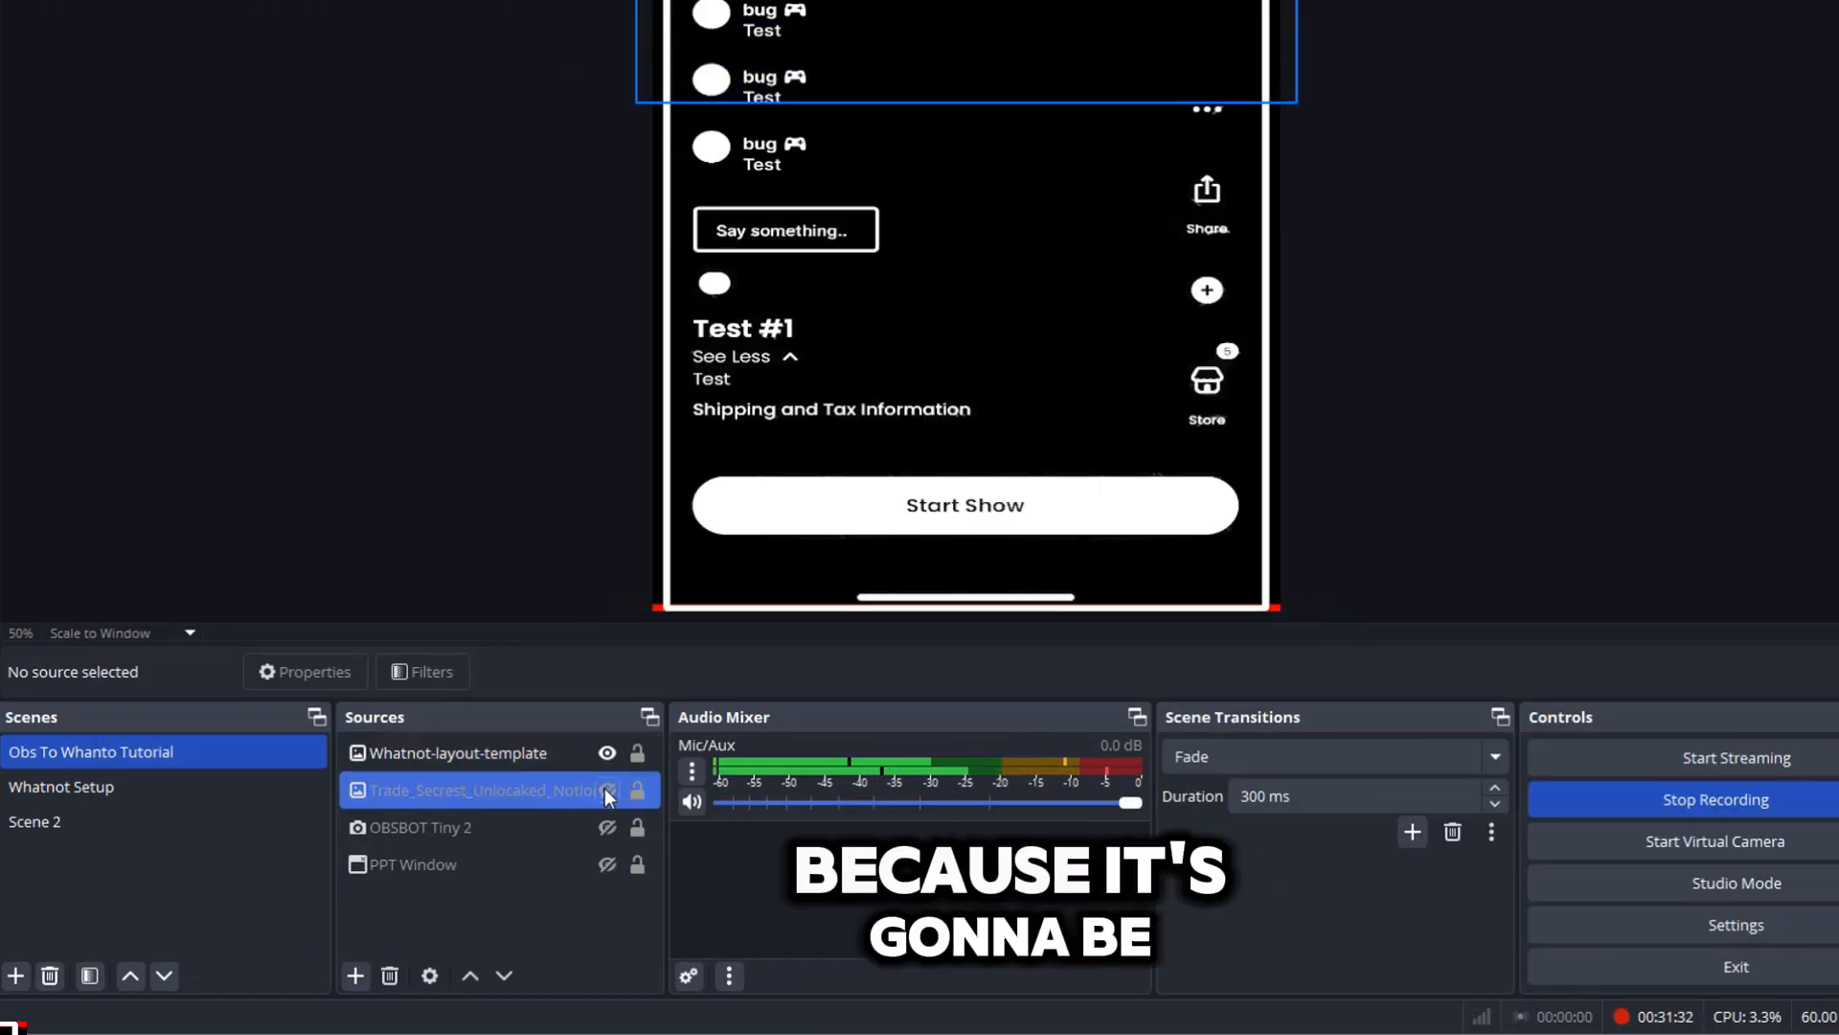
left_click(608, 826)
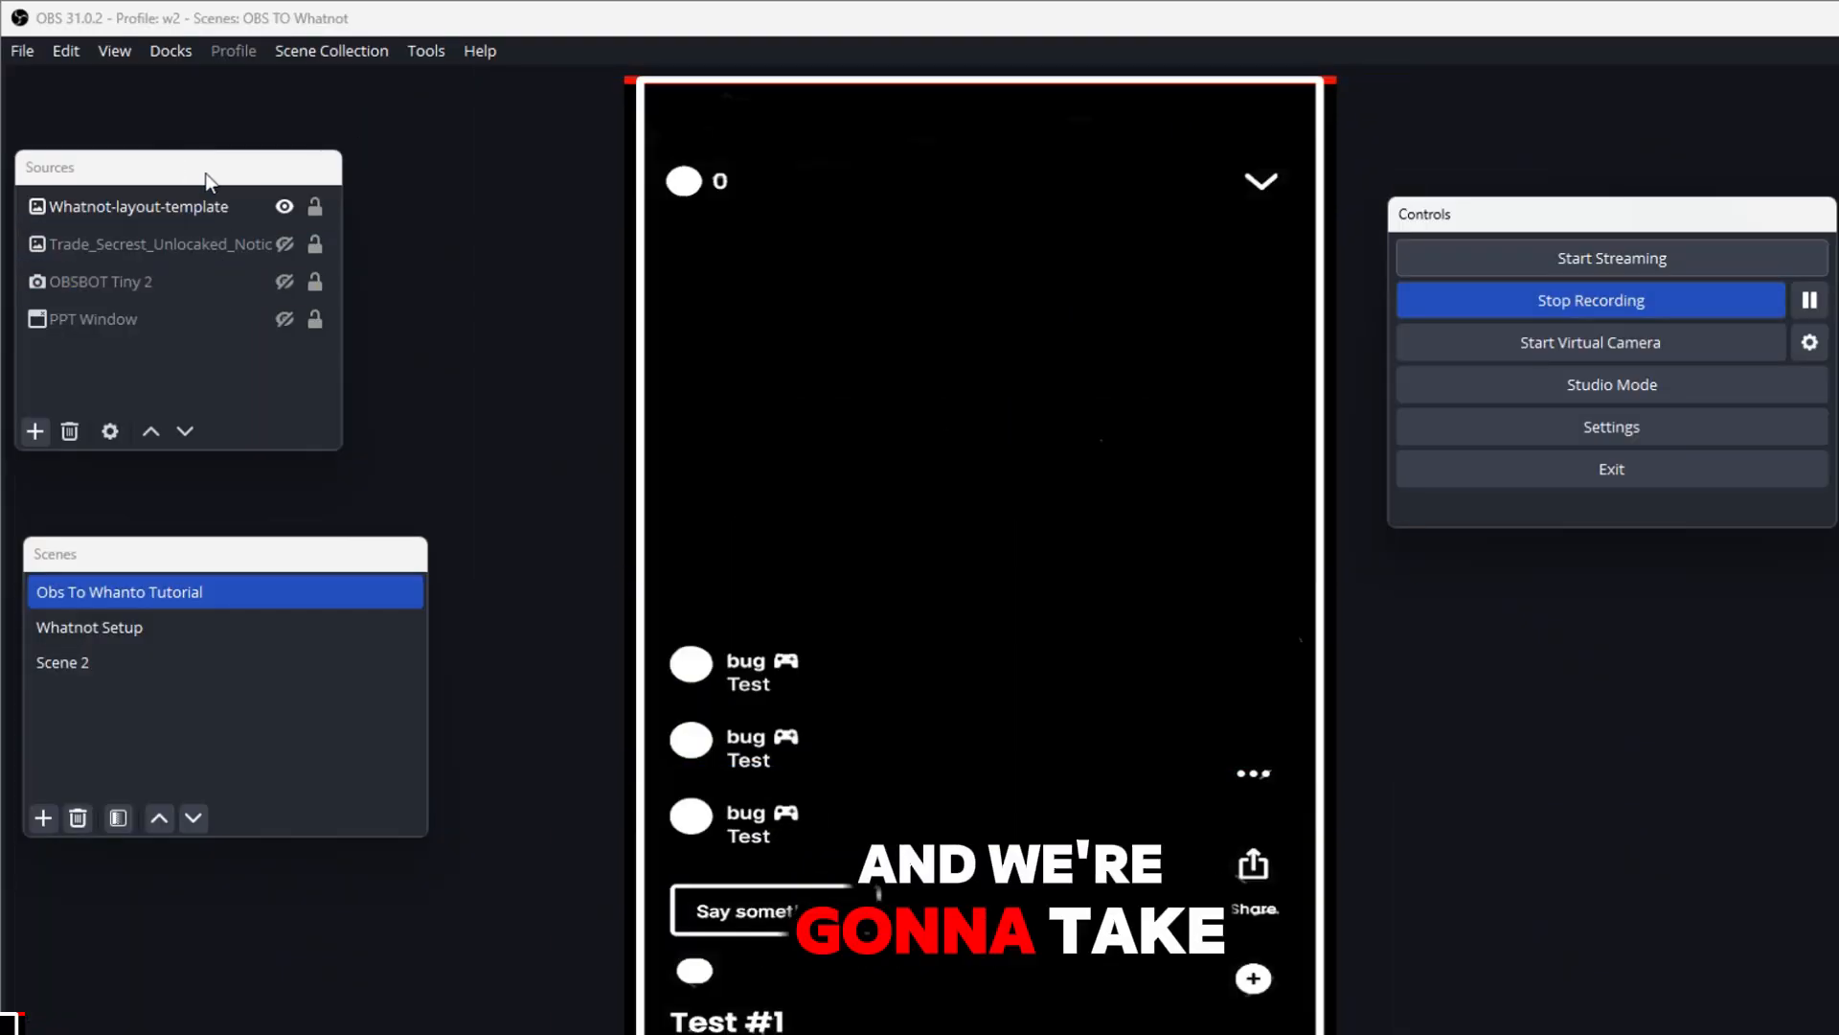
- Enlarge the floating list of sources and select the Whatnot-layout-template source
left_click_drag(341, 450, 563, 981)
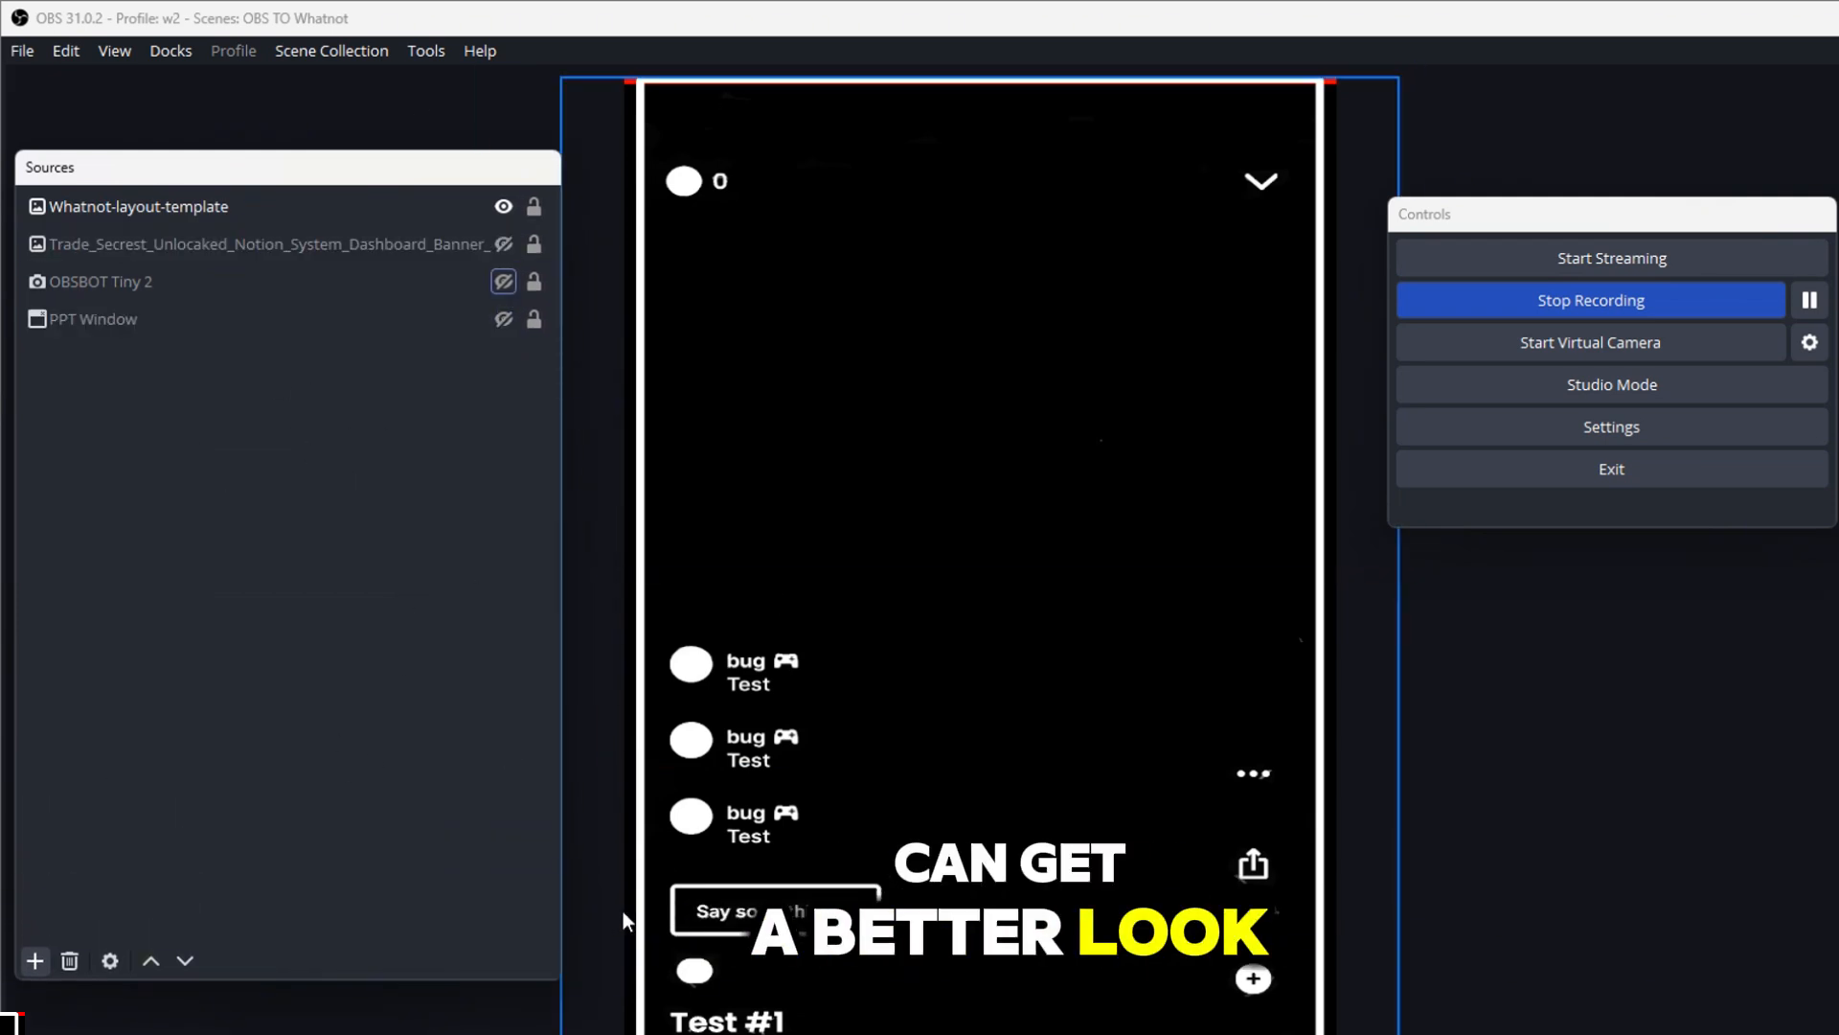
left_click(461, 240)
left_click(450, 209)
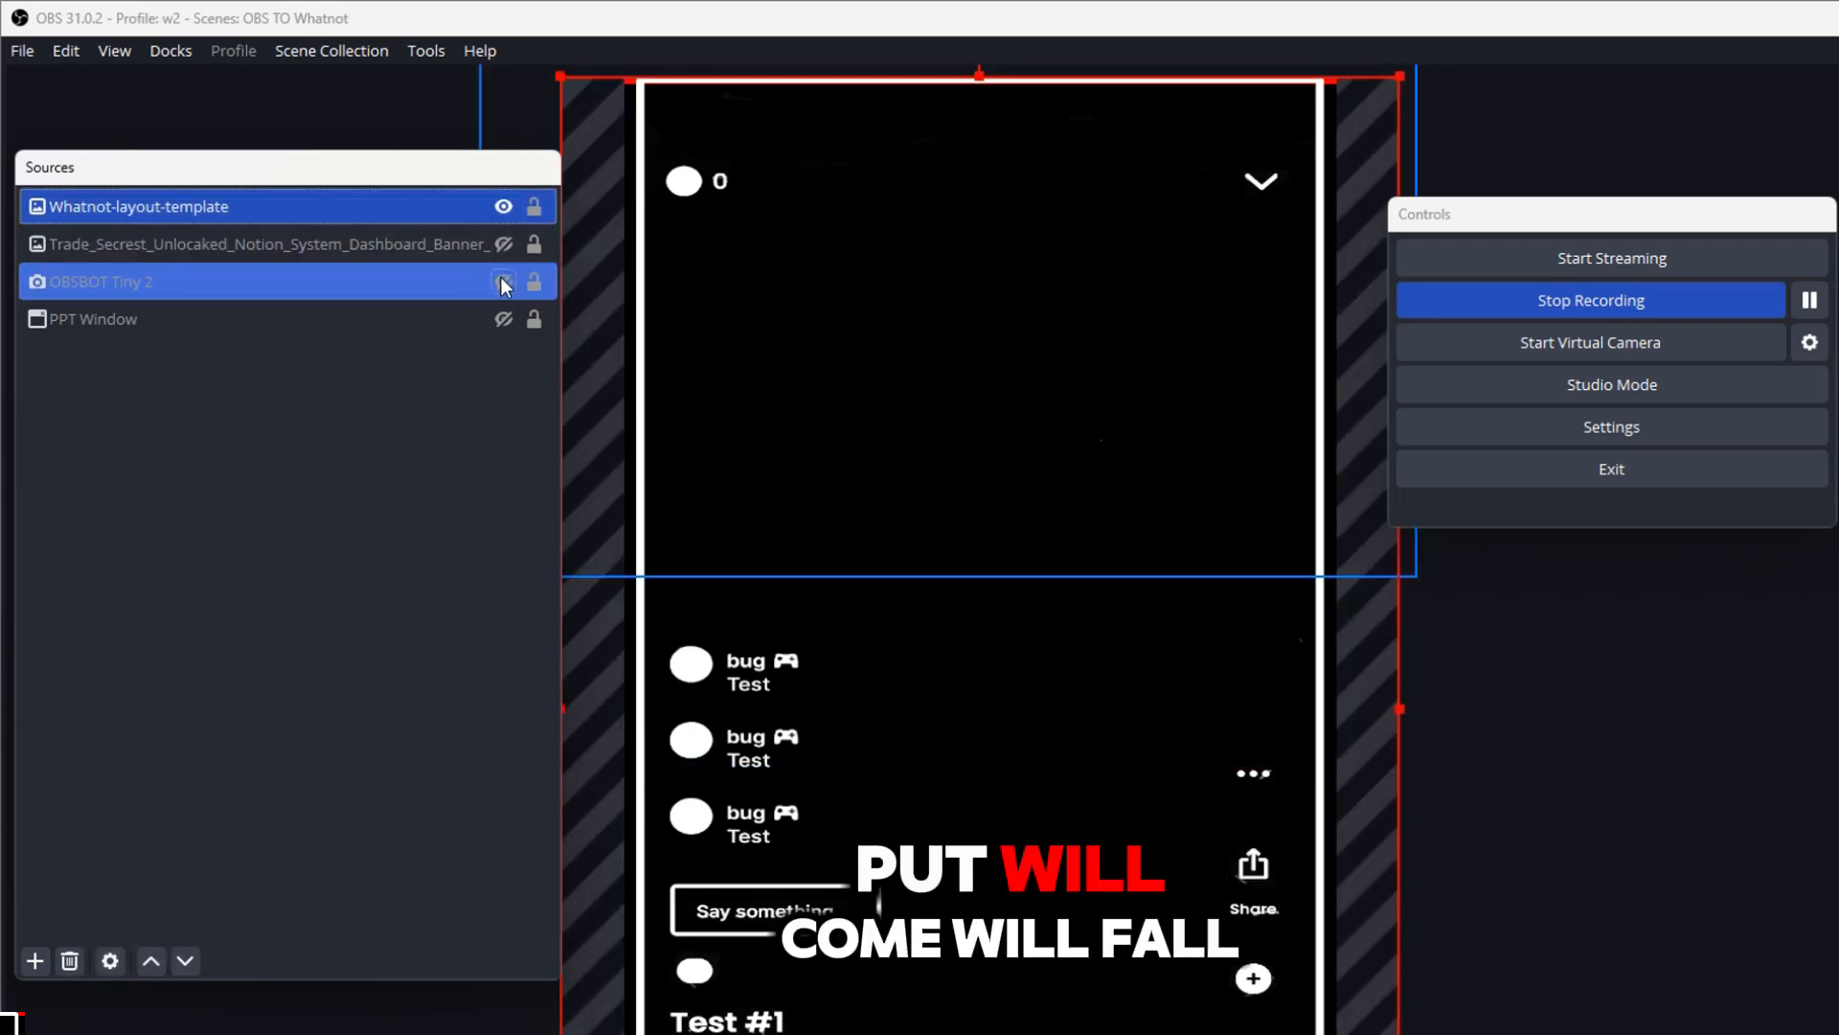
- Toggle the visibility of PPT Window and OBSBOT Tiny 2 to check how they overlap the layout template
left_click(504, 320)
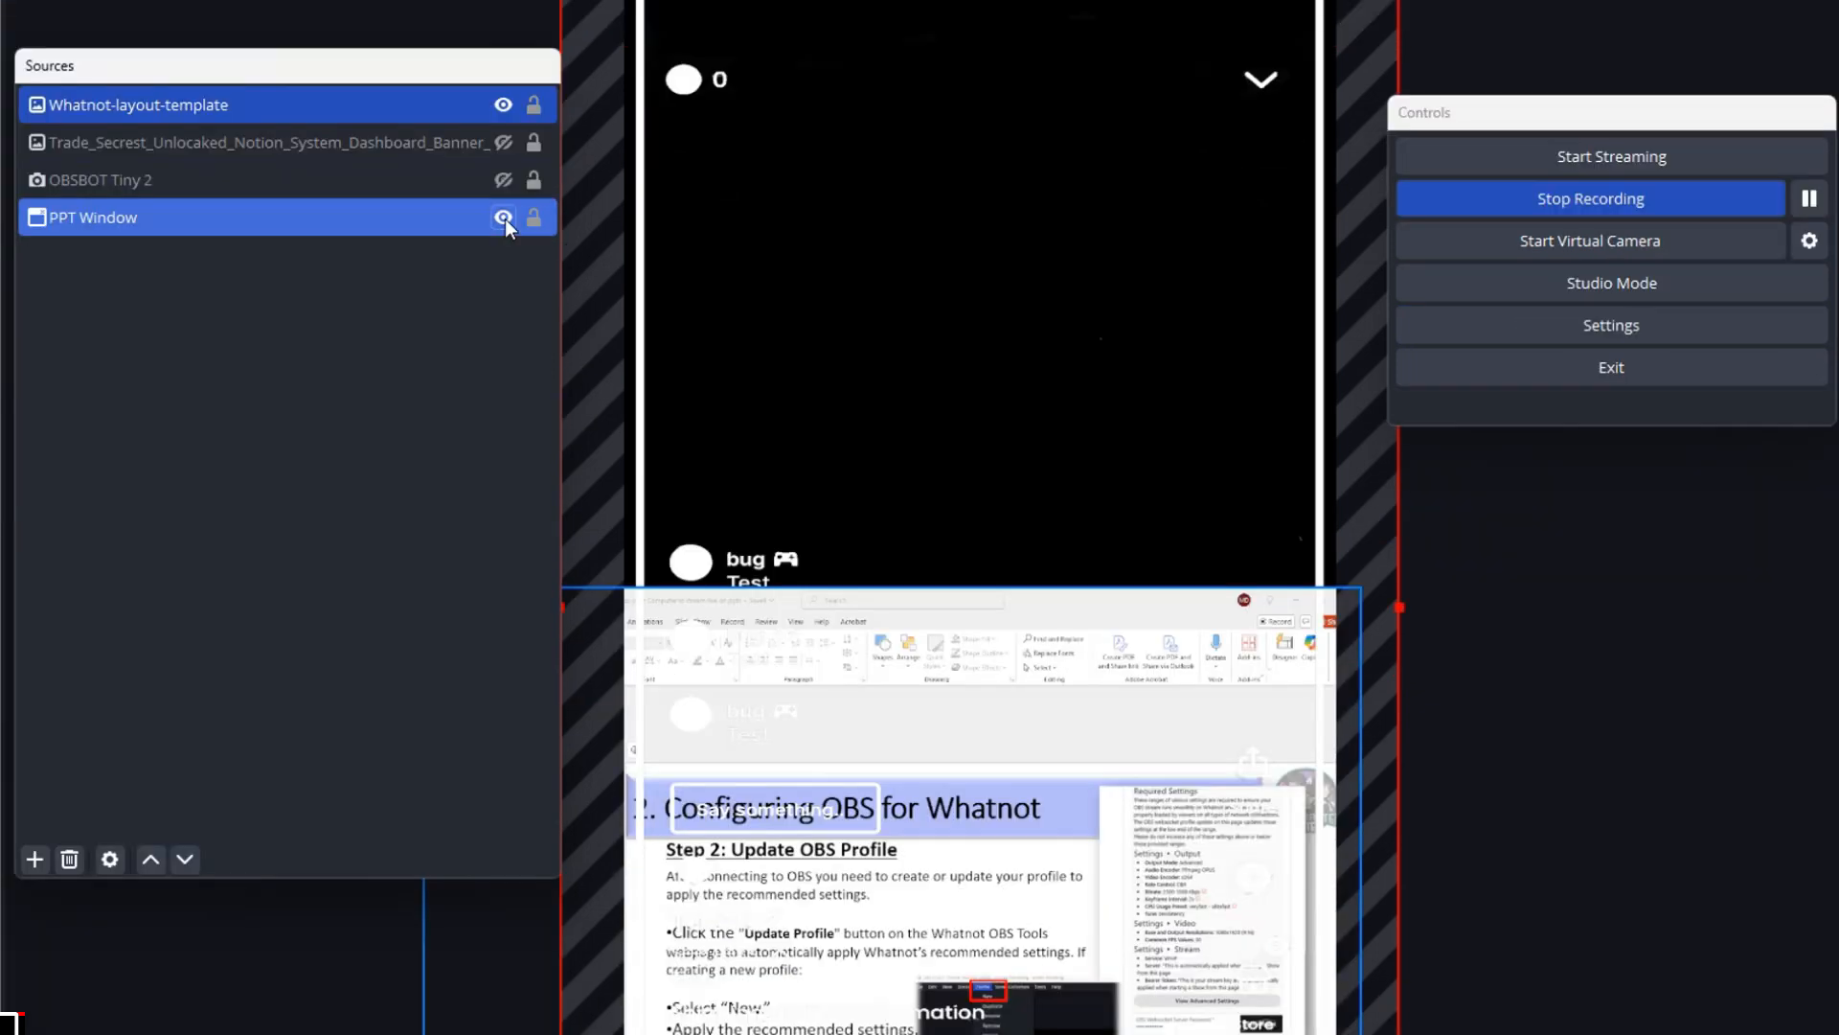
left_click(504, 219)
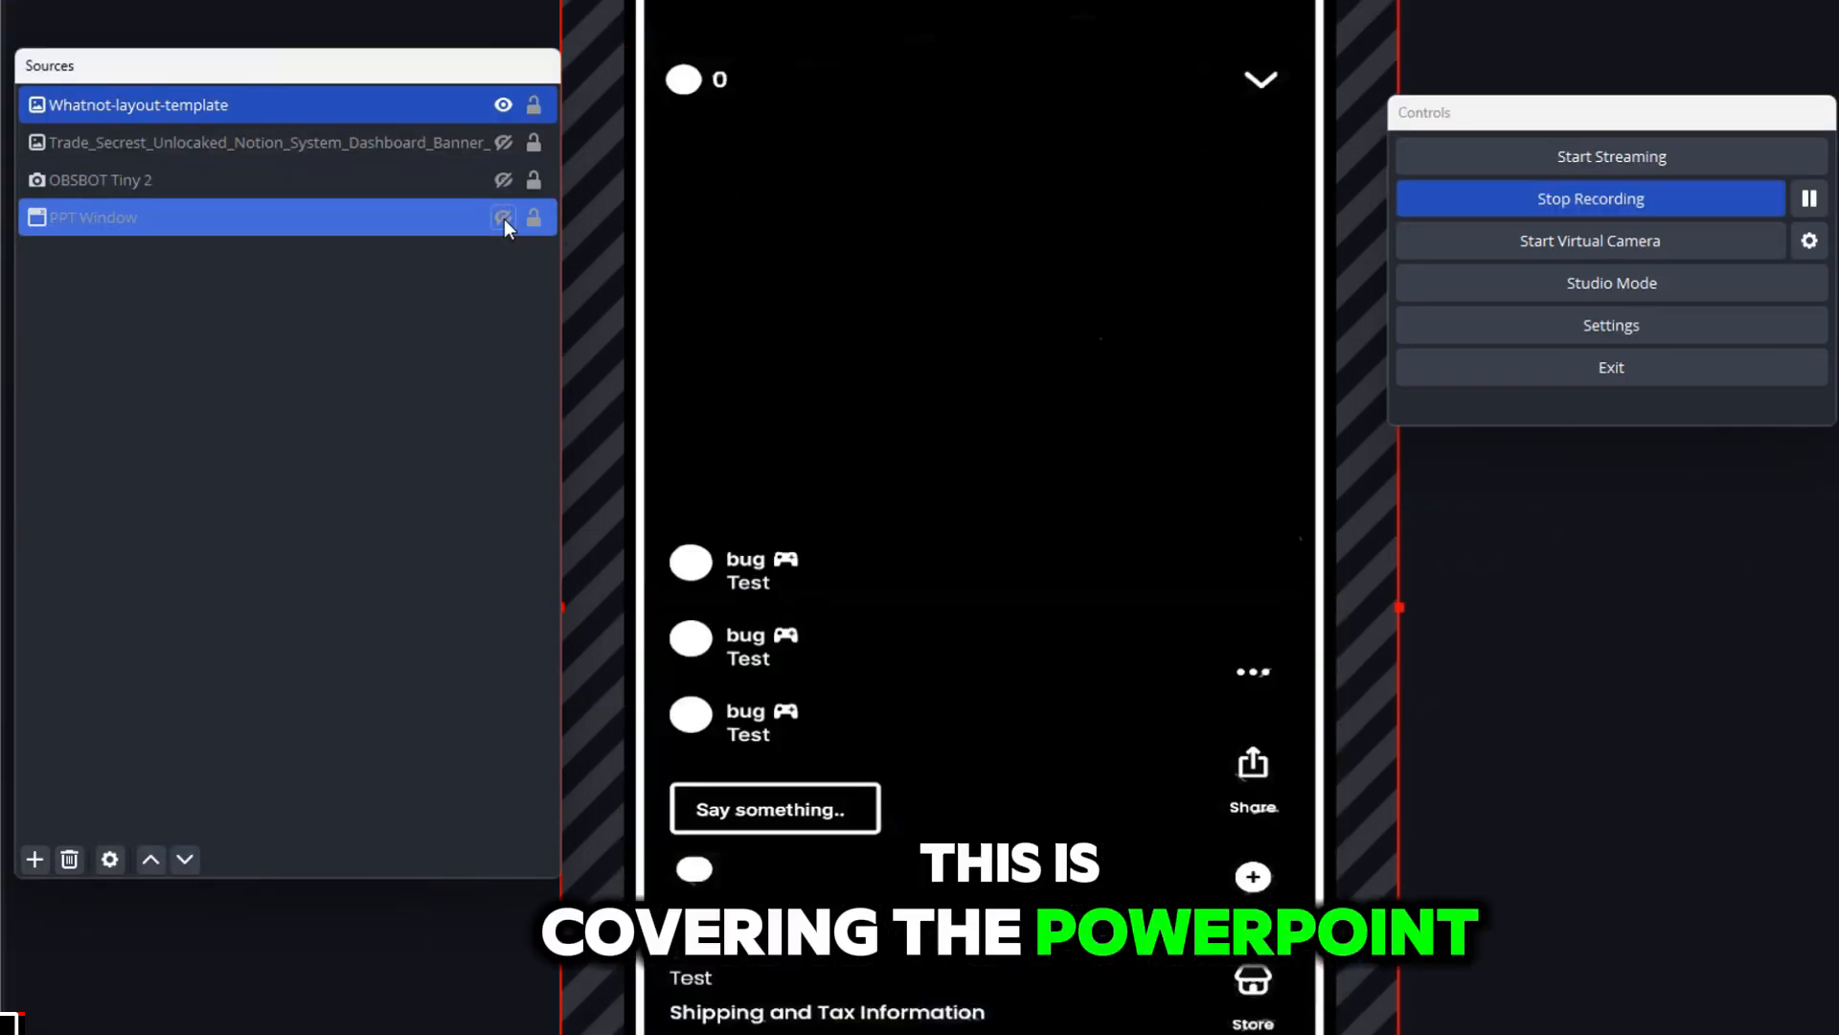
left_click_drag(44, 249, 37, 231)
left_click(498, 185)
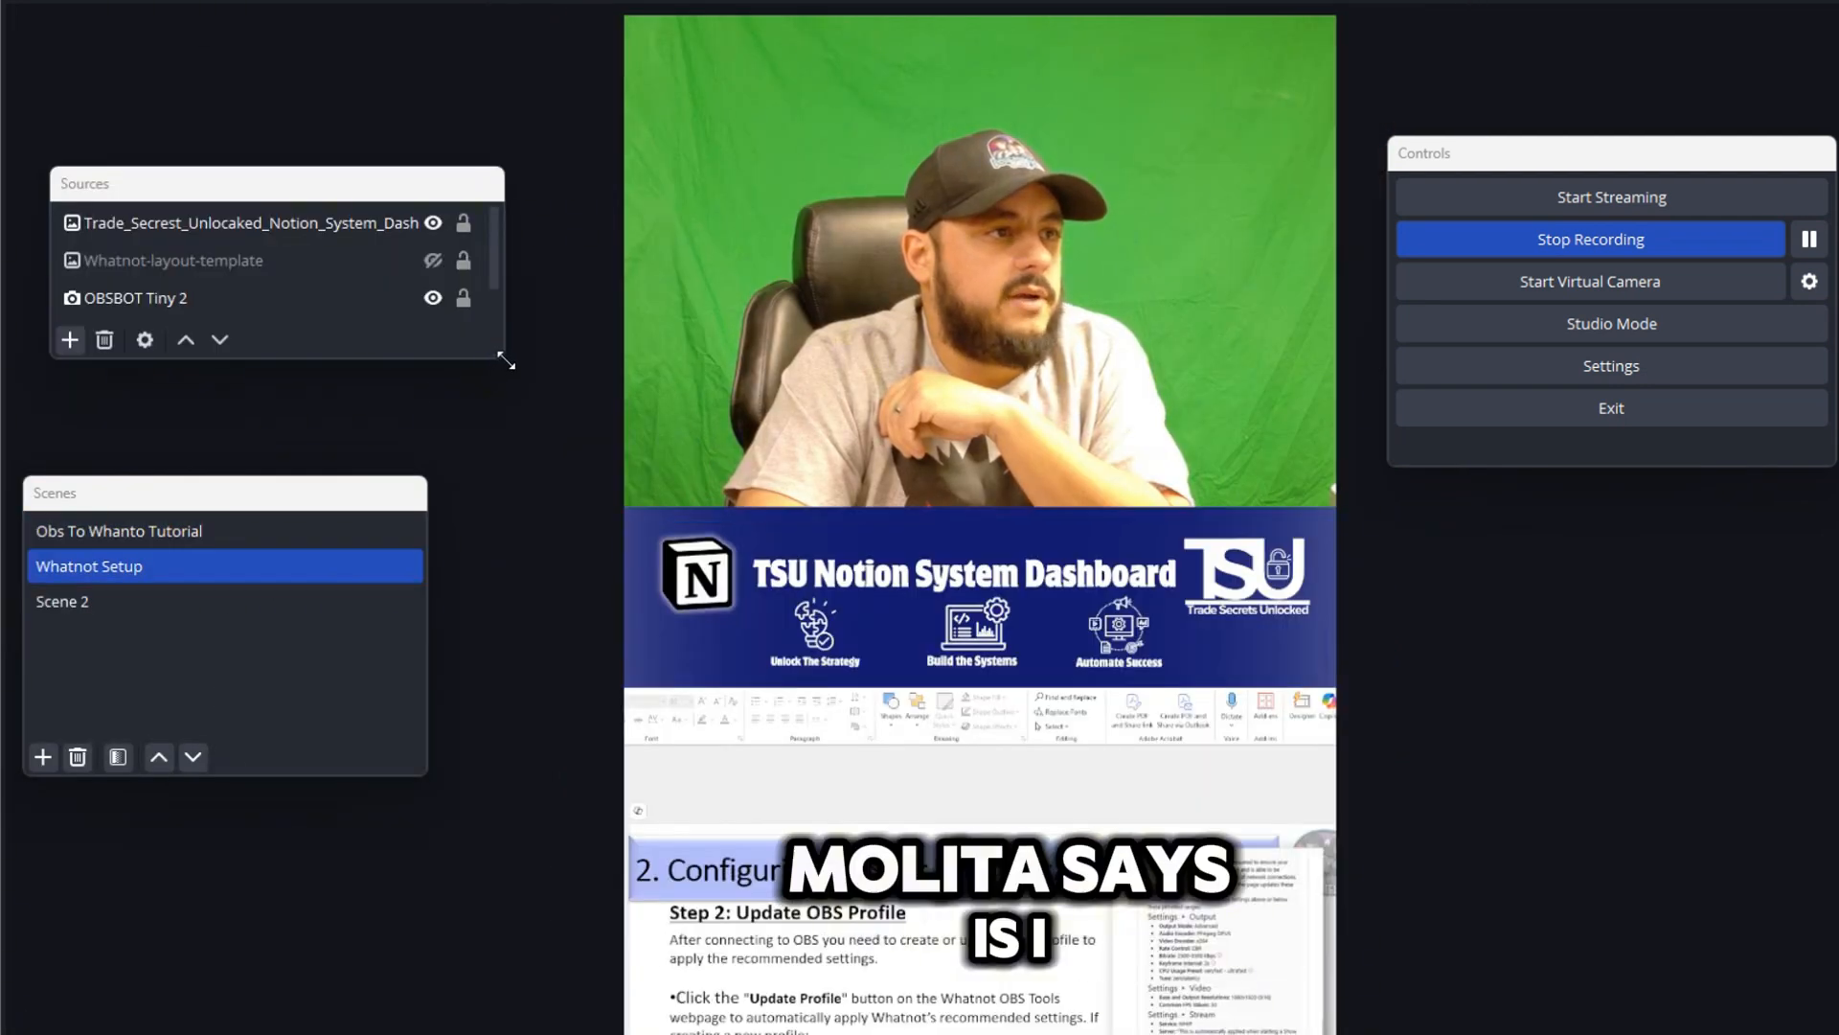
- Resize the floating list of sources in Whatnot Setup, then scale and reposition the PPT Window source below the banner
left_click_drag(505, 361, 437, 428)
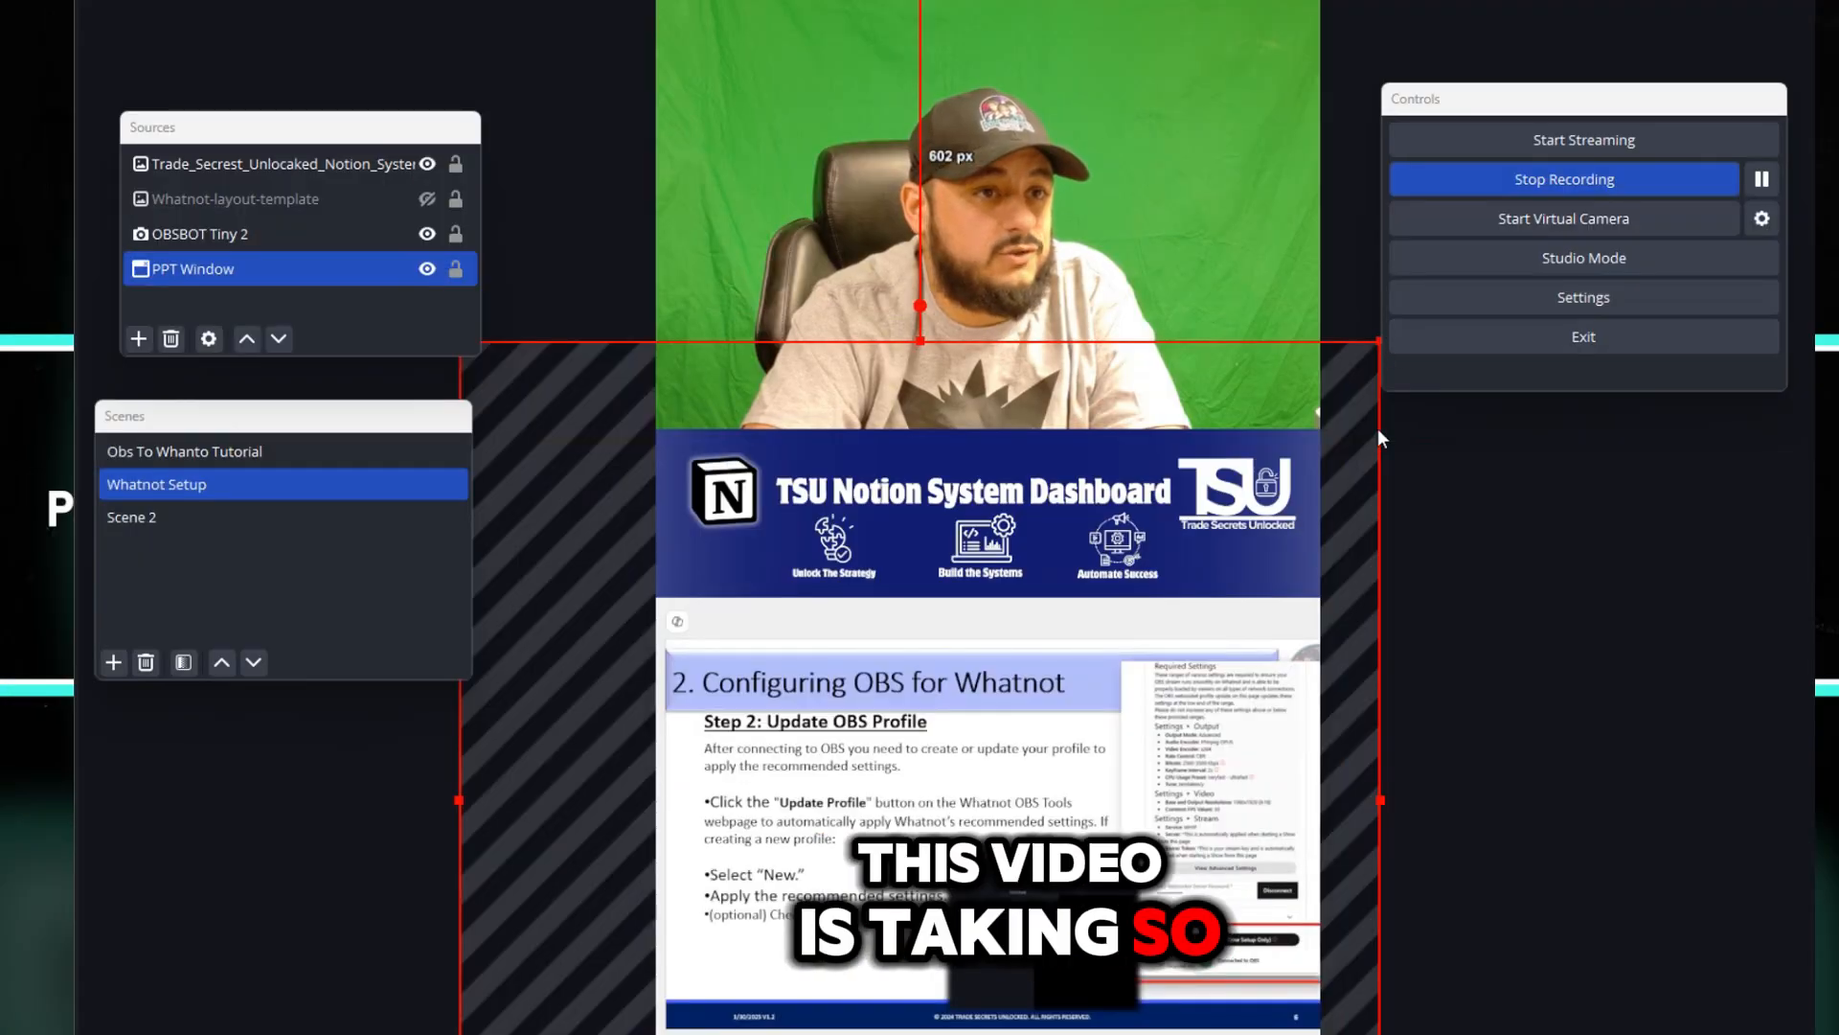
left_click_drag(1380, 797, 1349, 784)
left_click_drag(1159, 784, 1151, 869)
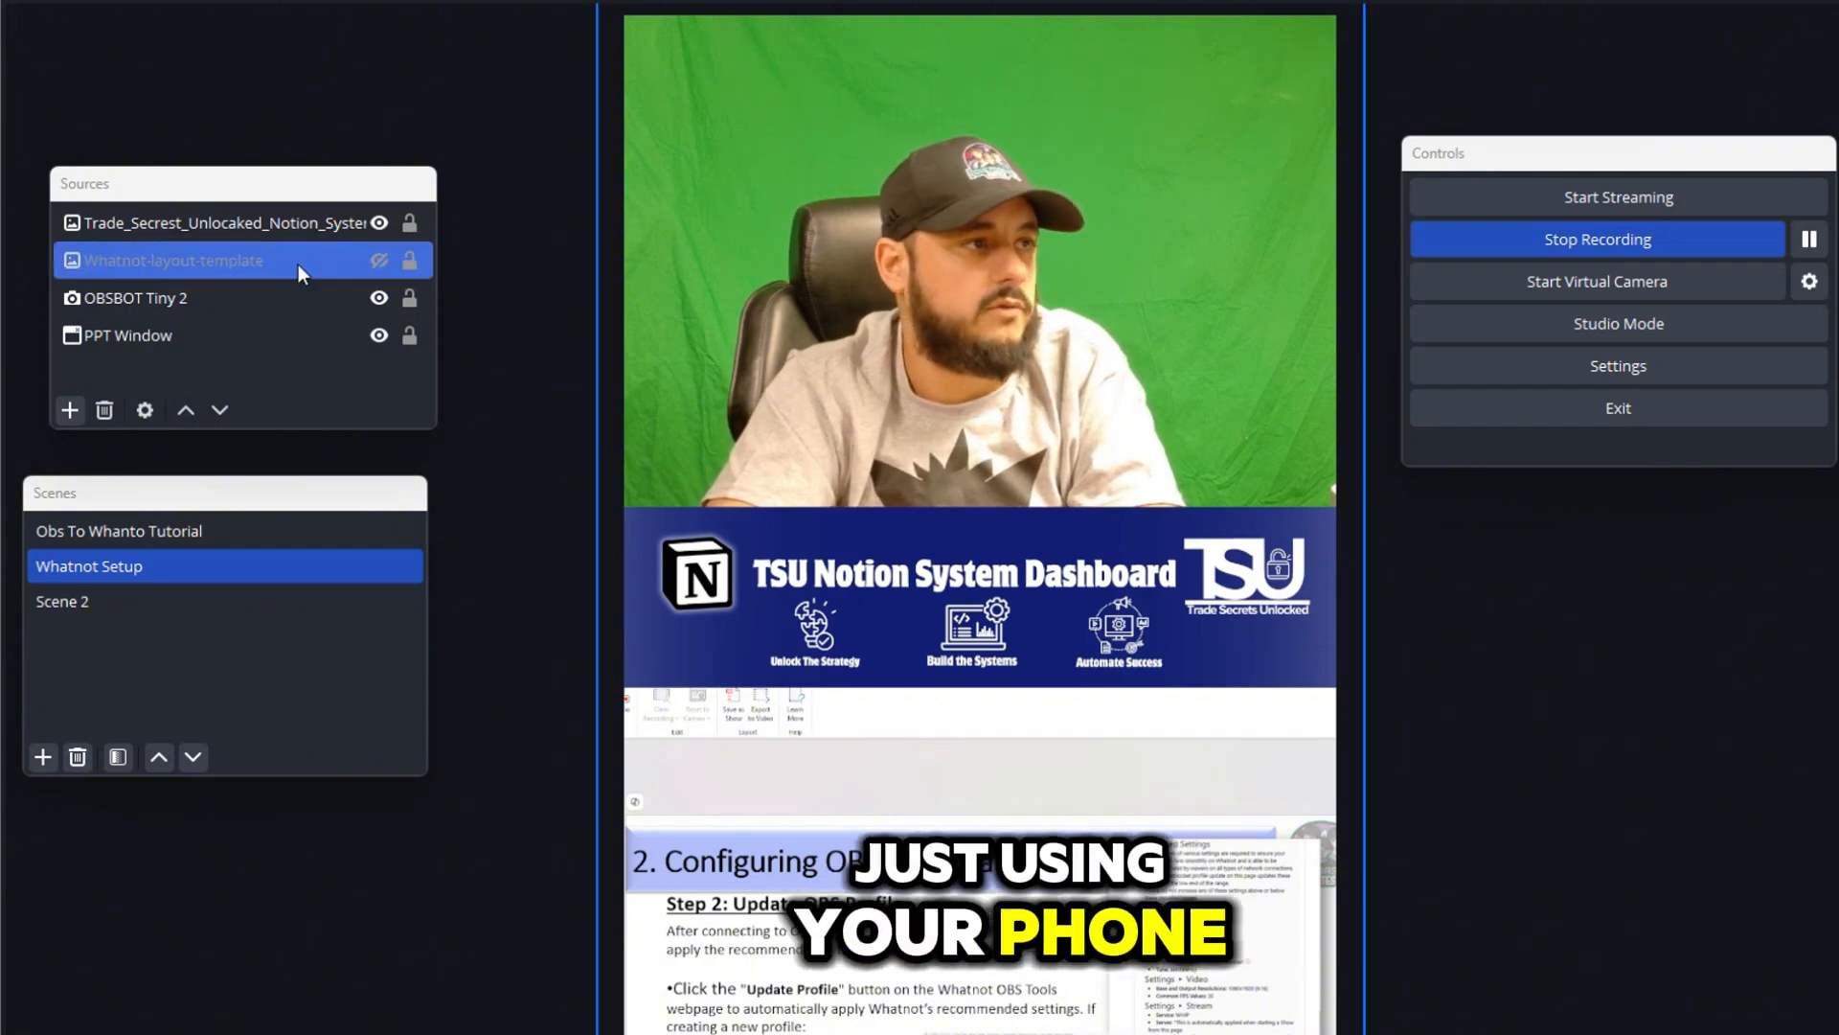
right_click(194, 377)
mouse_move(287, 396)
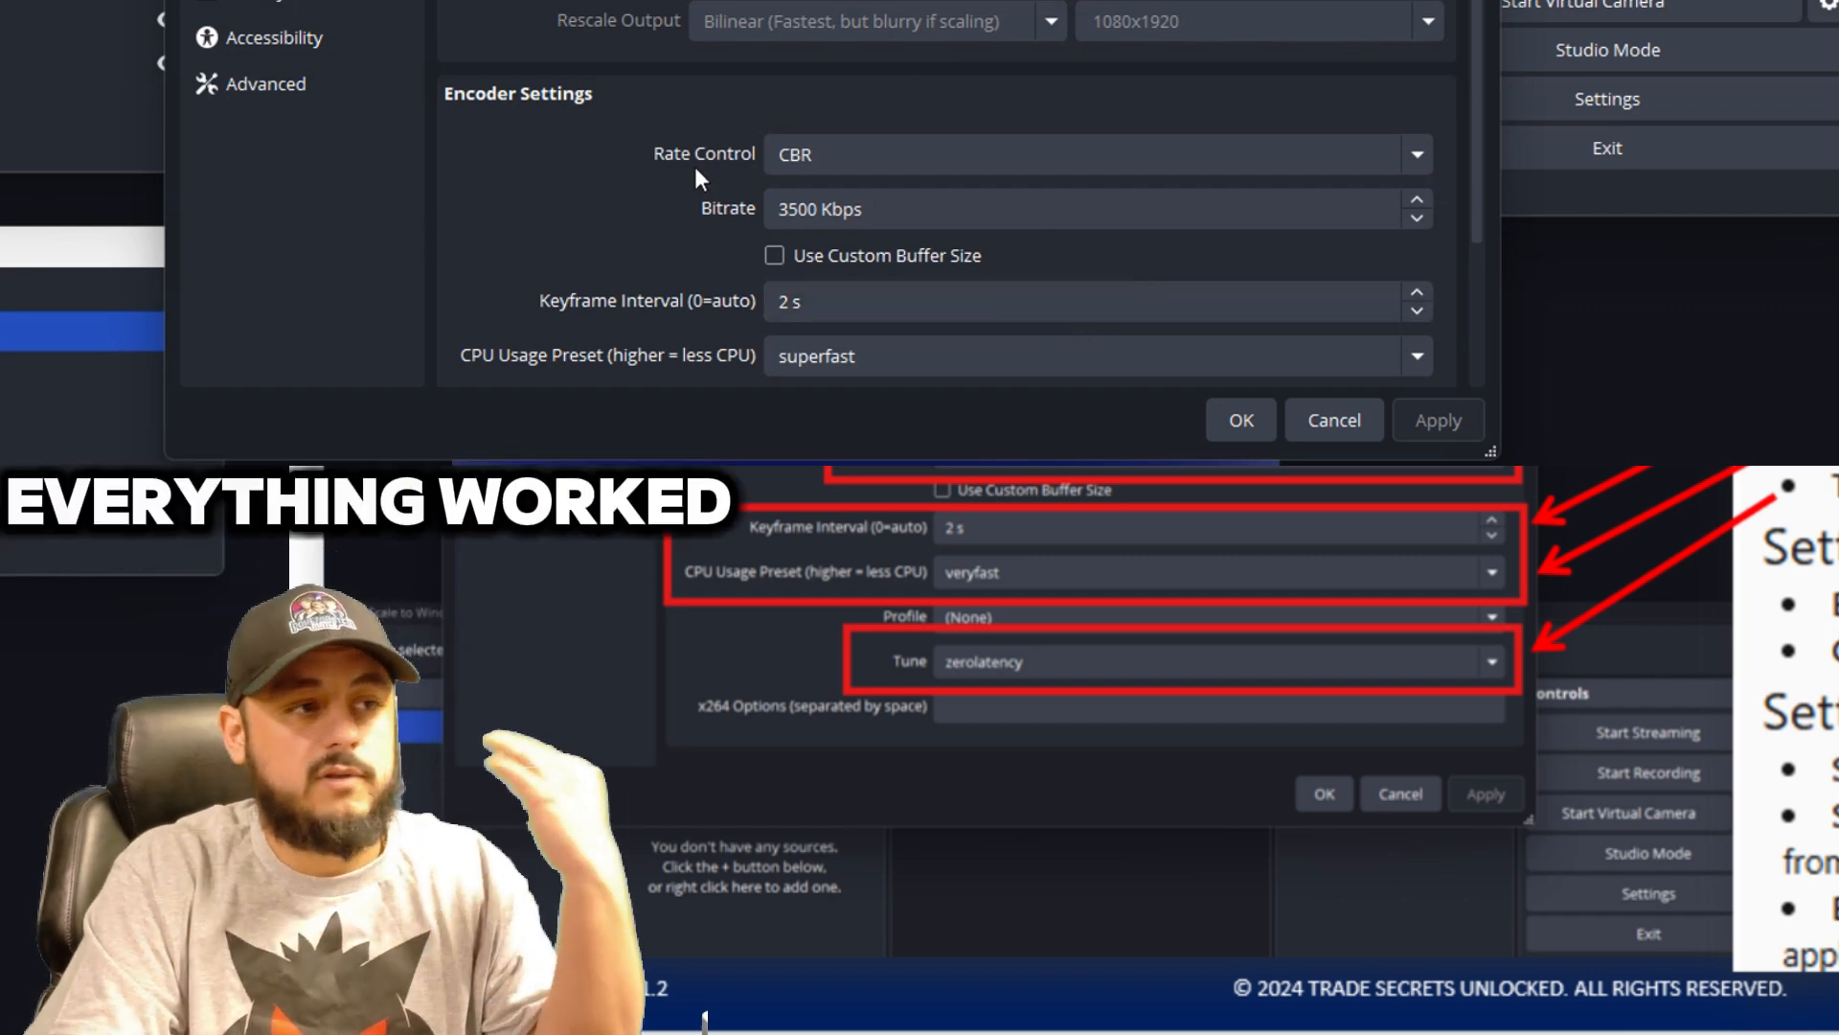
- Review the streaming encoder settings through x264 Options, including the choices offered for CPU Usage Preset
scroll(671, 153, "down", 2)
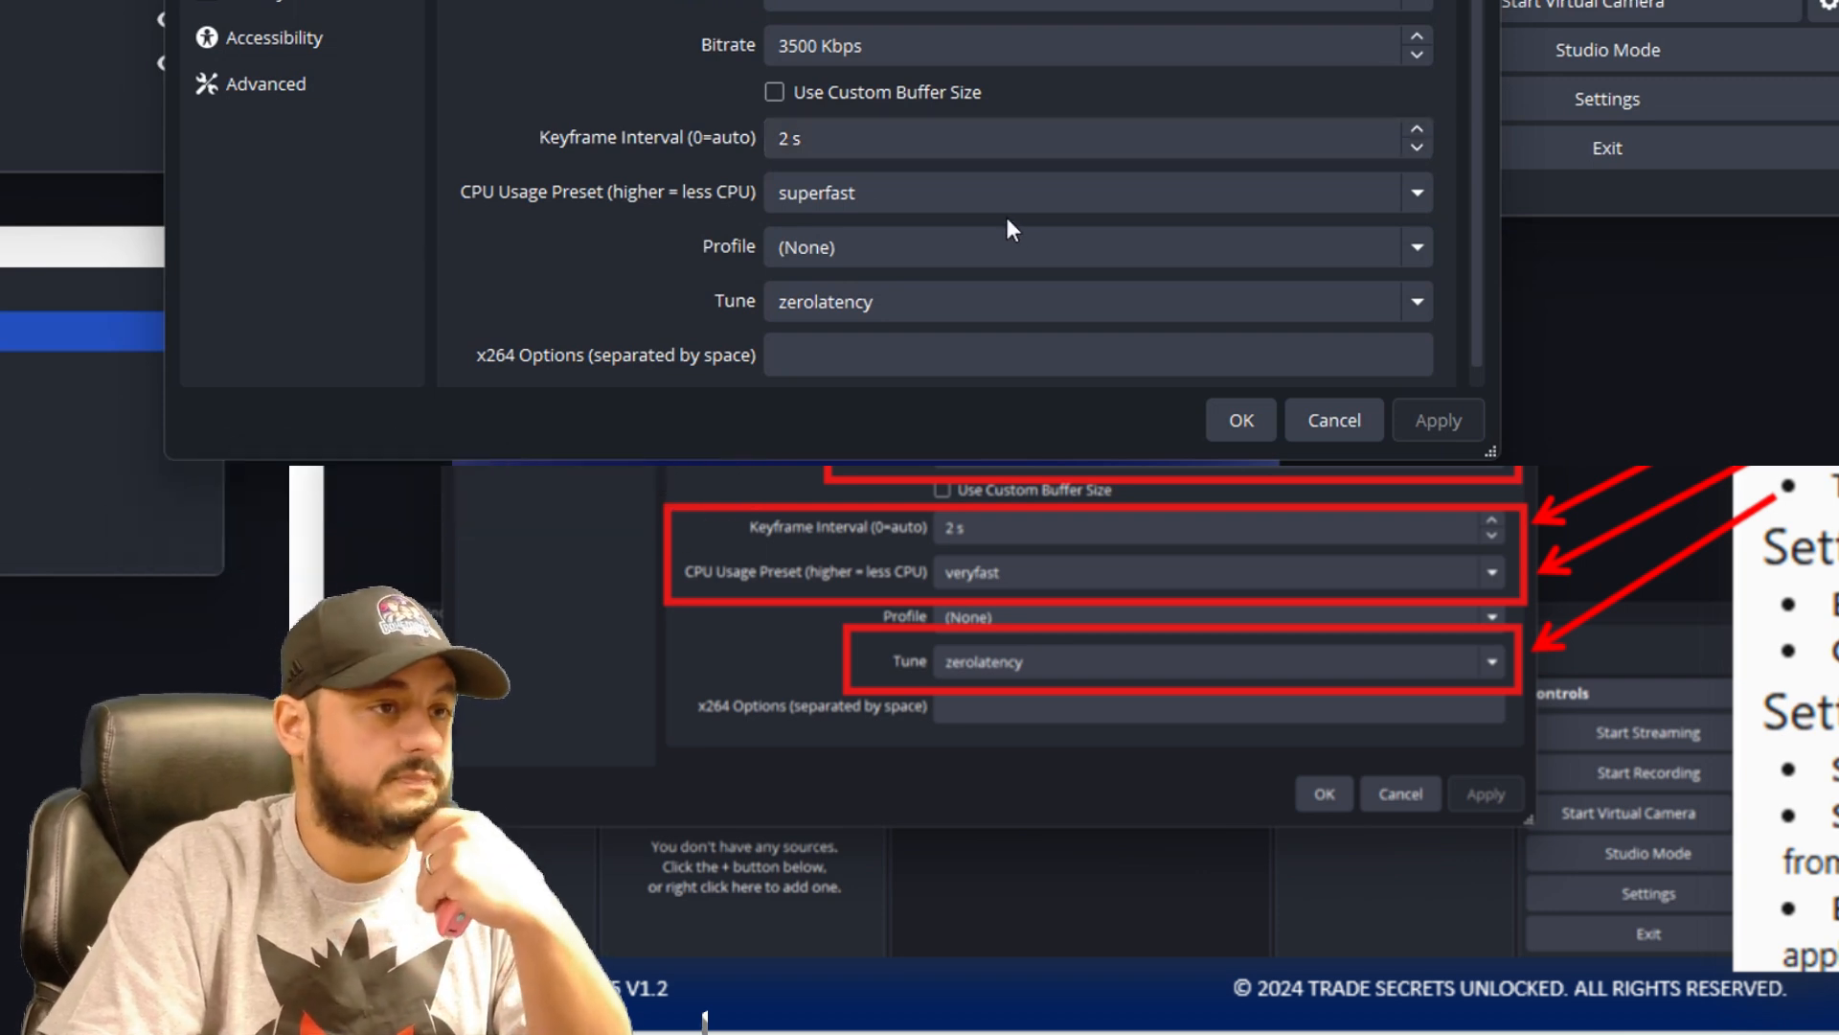
left_click(951, 193)
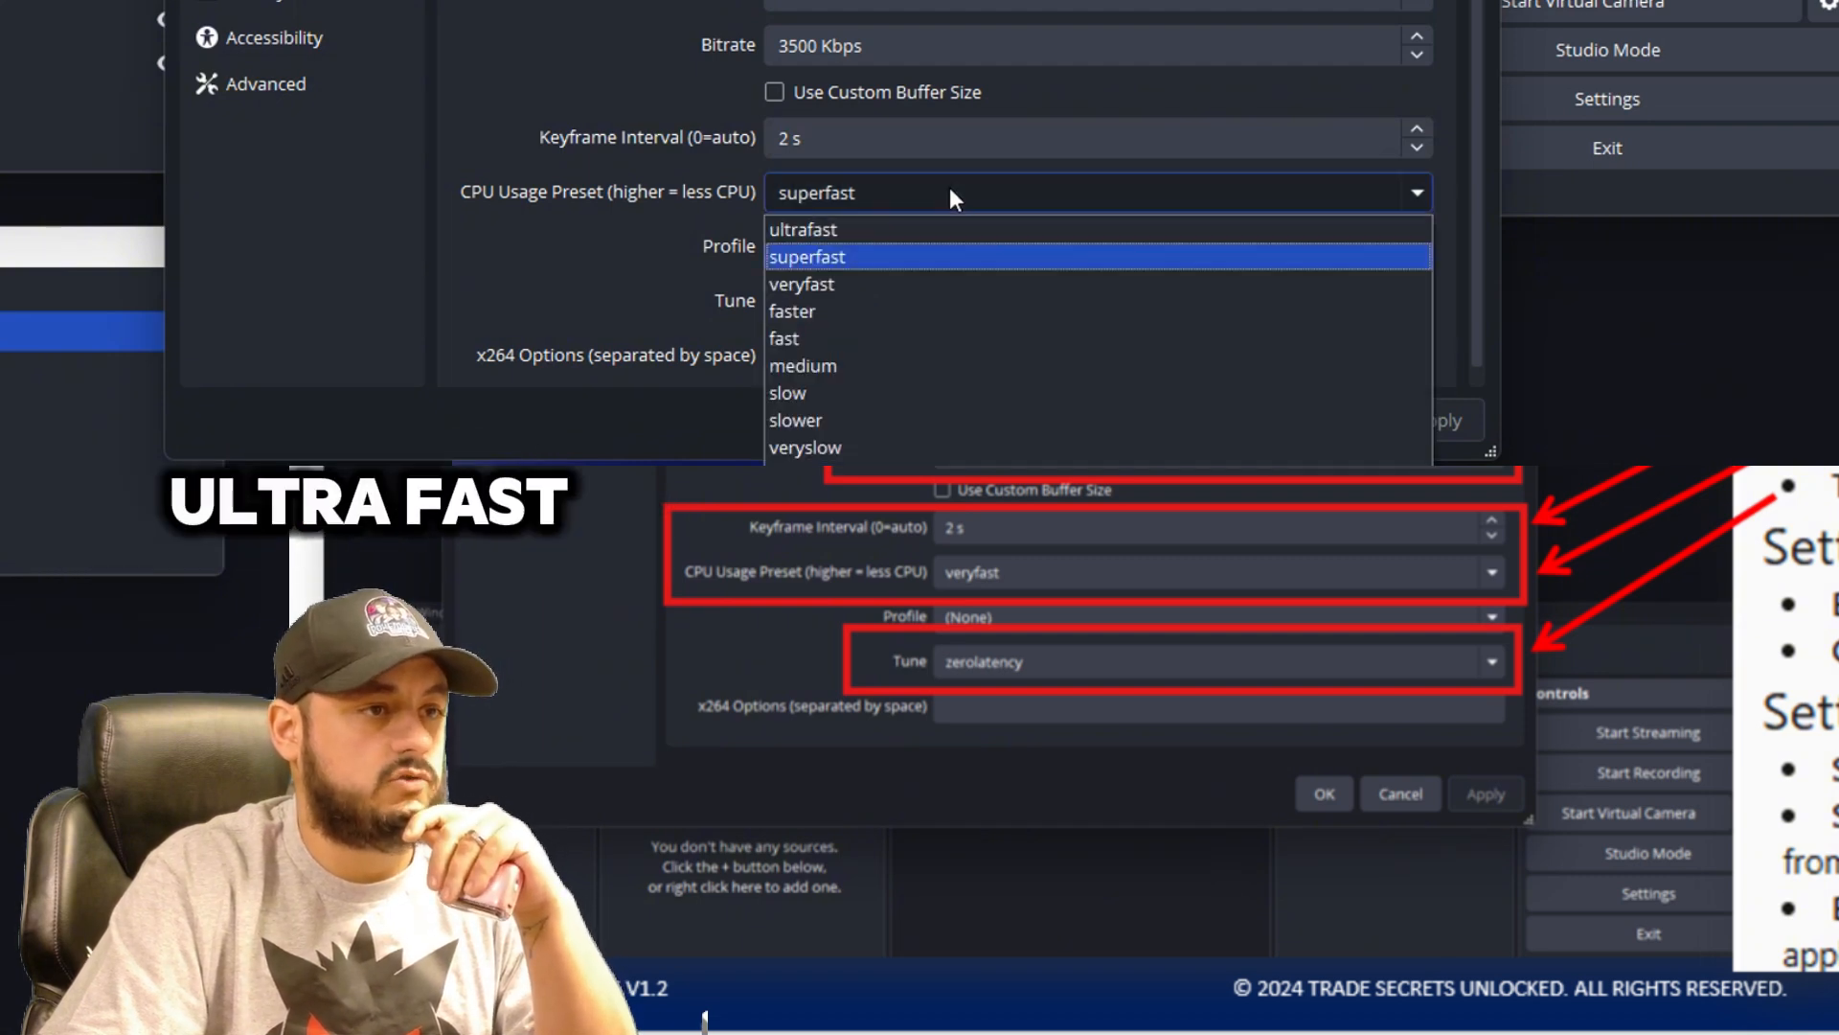
left_click(950, 192)
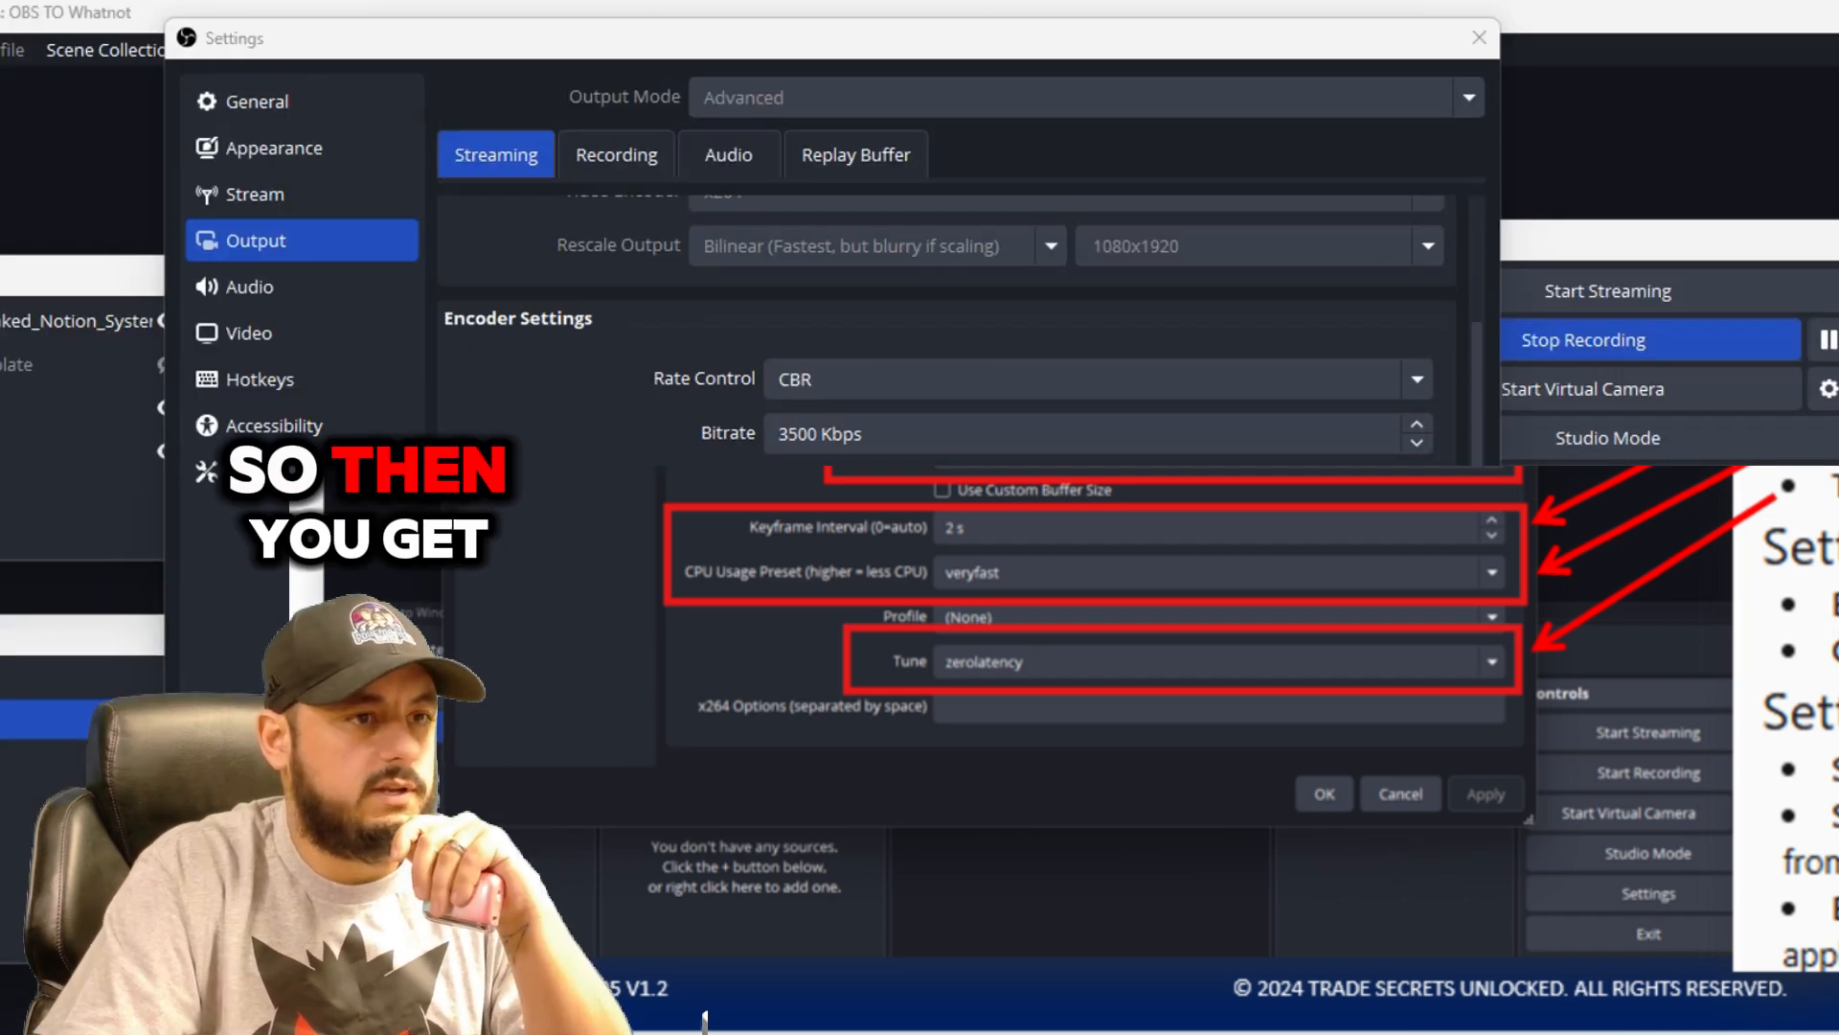
- Check the video resolution and FPS settings, then the stream service and server, and close the settings
left_click(245, 325)
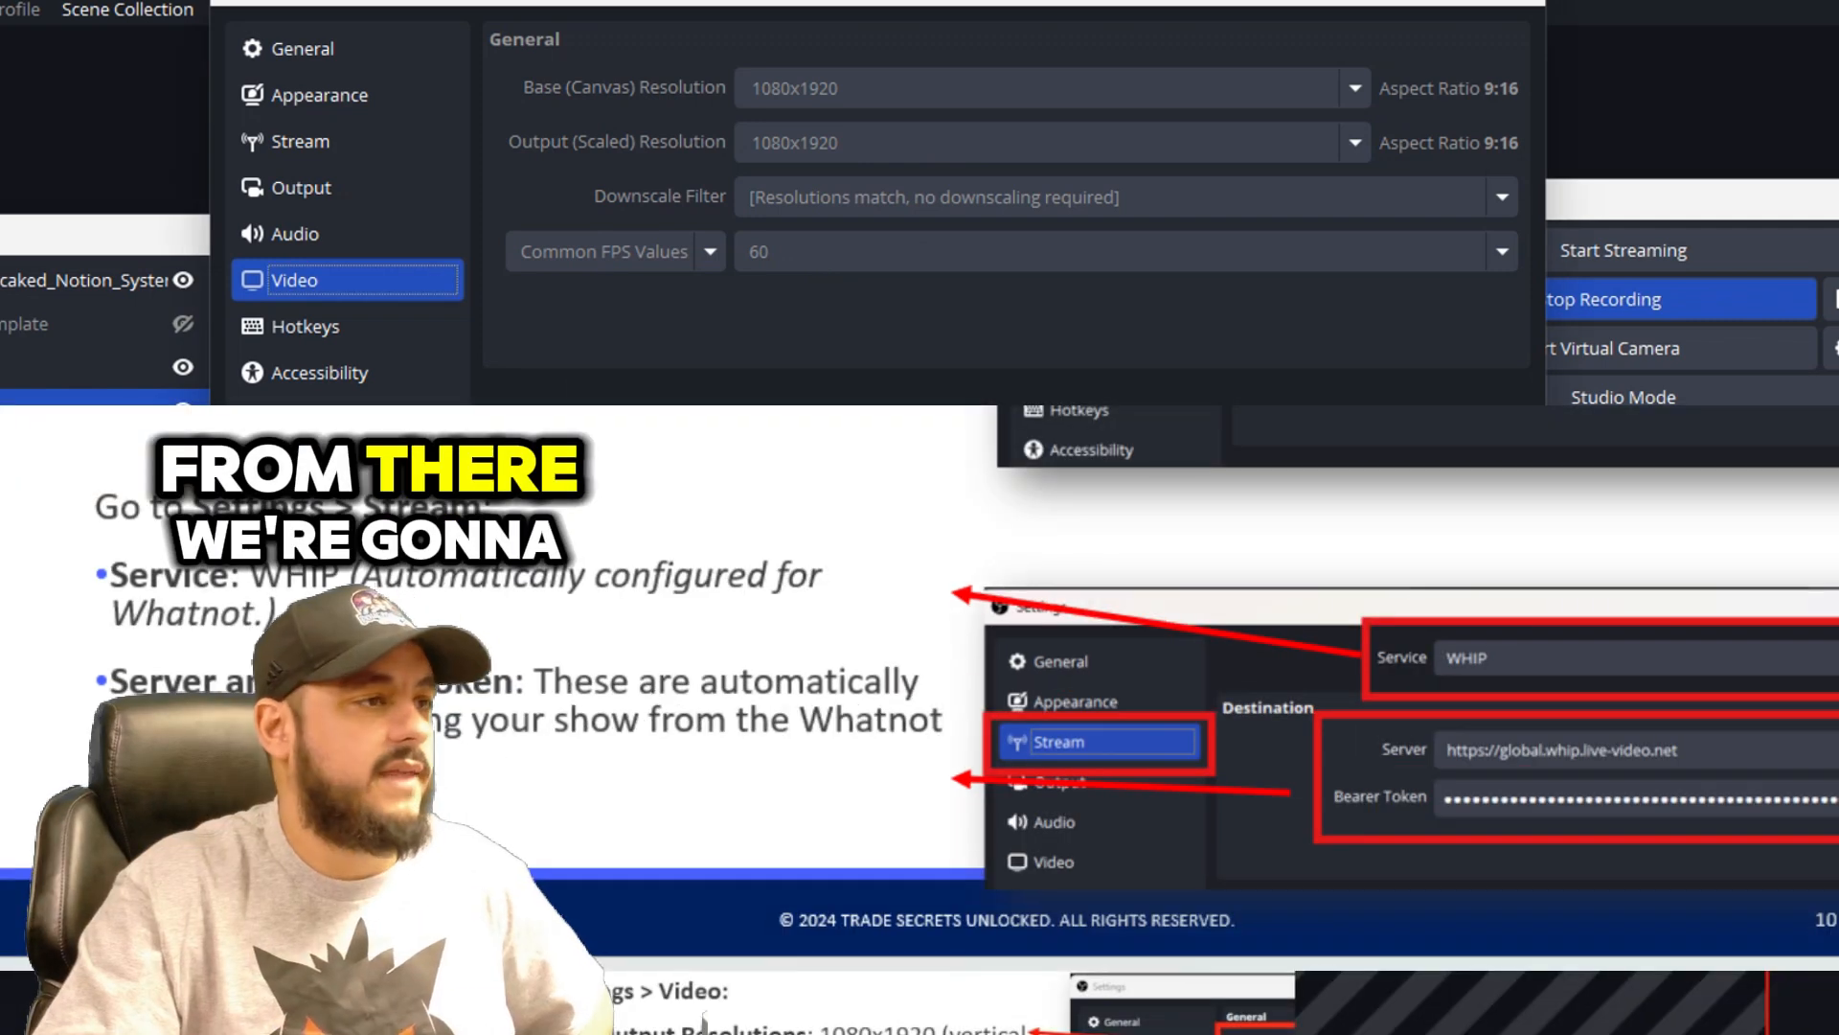
left_click(370, 139)
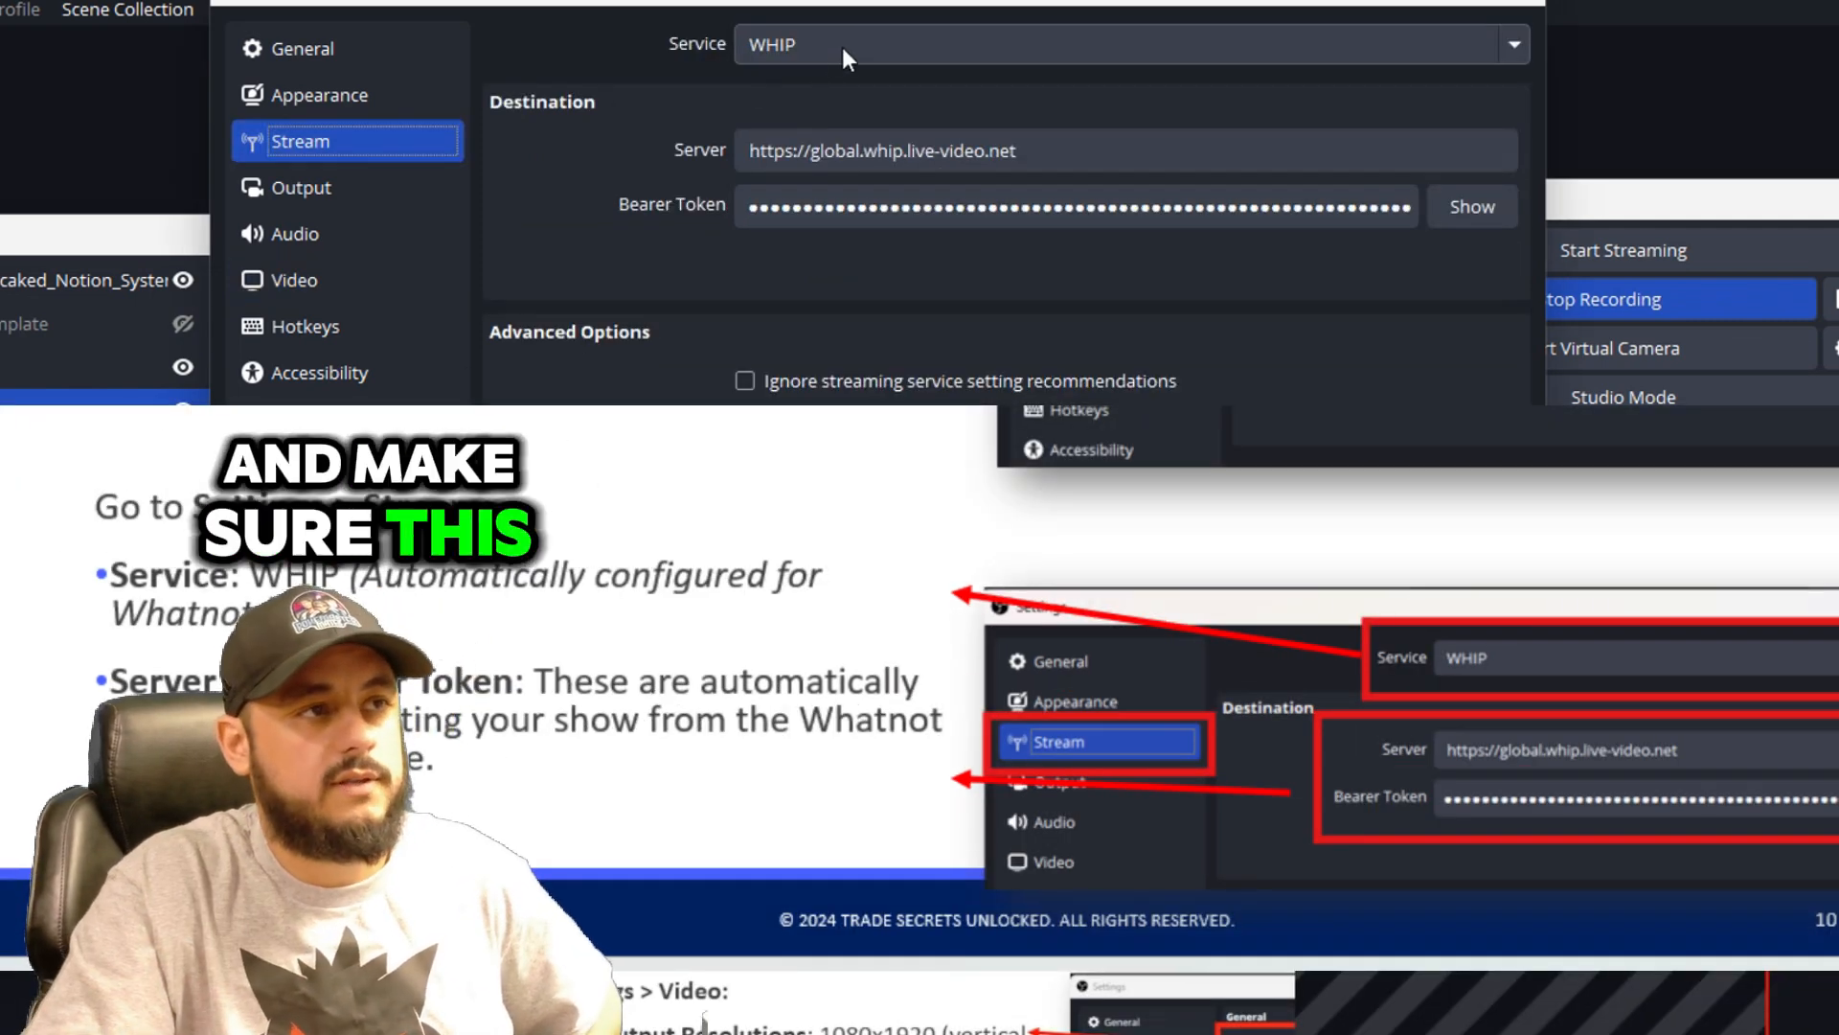
left_click(842, 44)
left_click(842, 48)
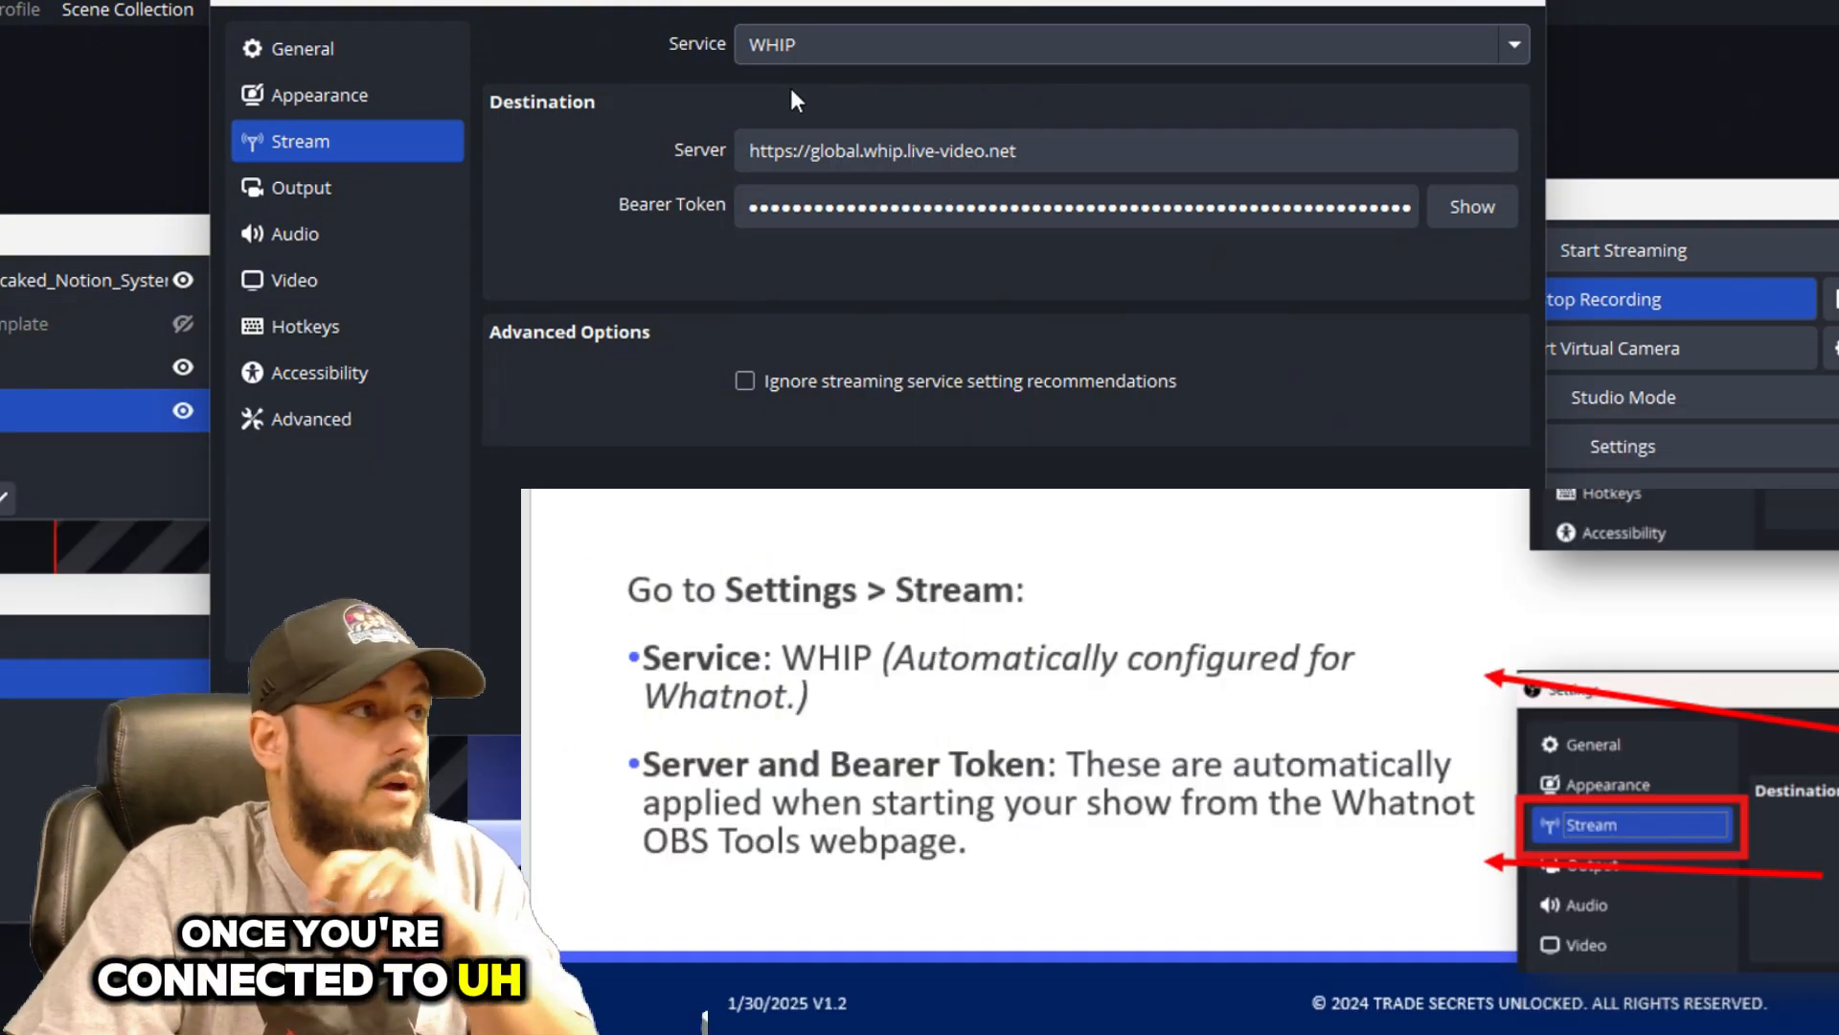
triple_click(865, 143)
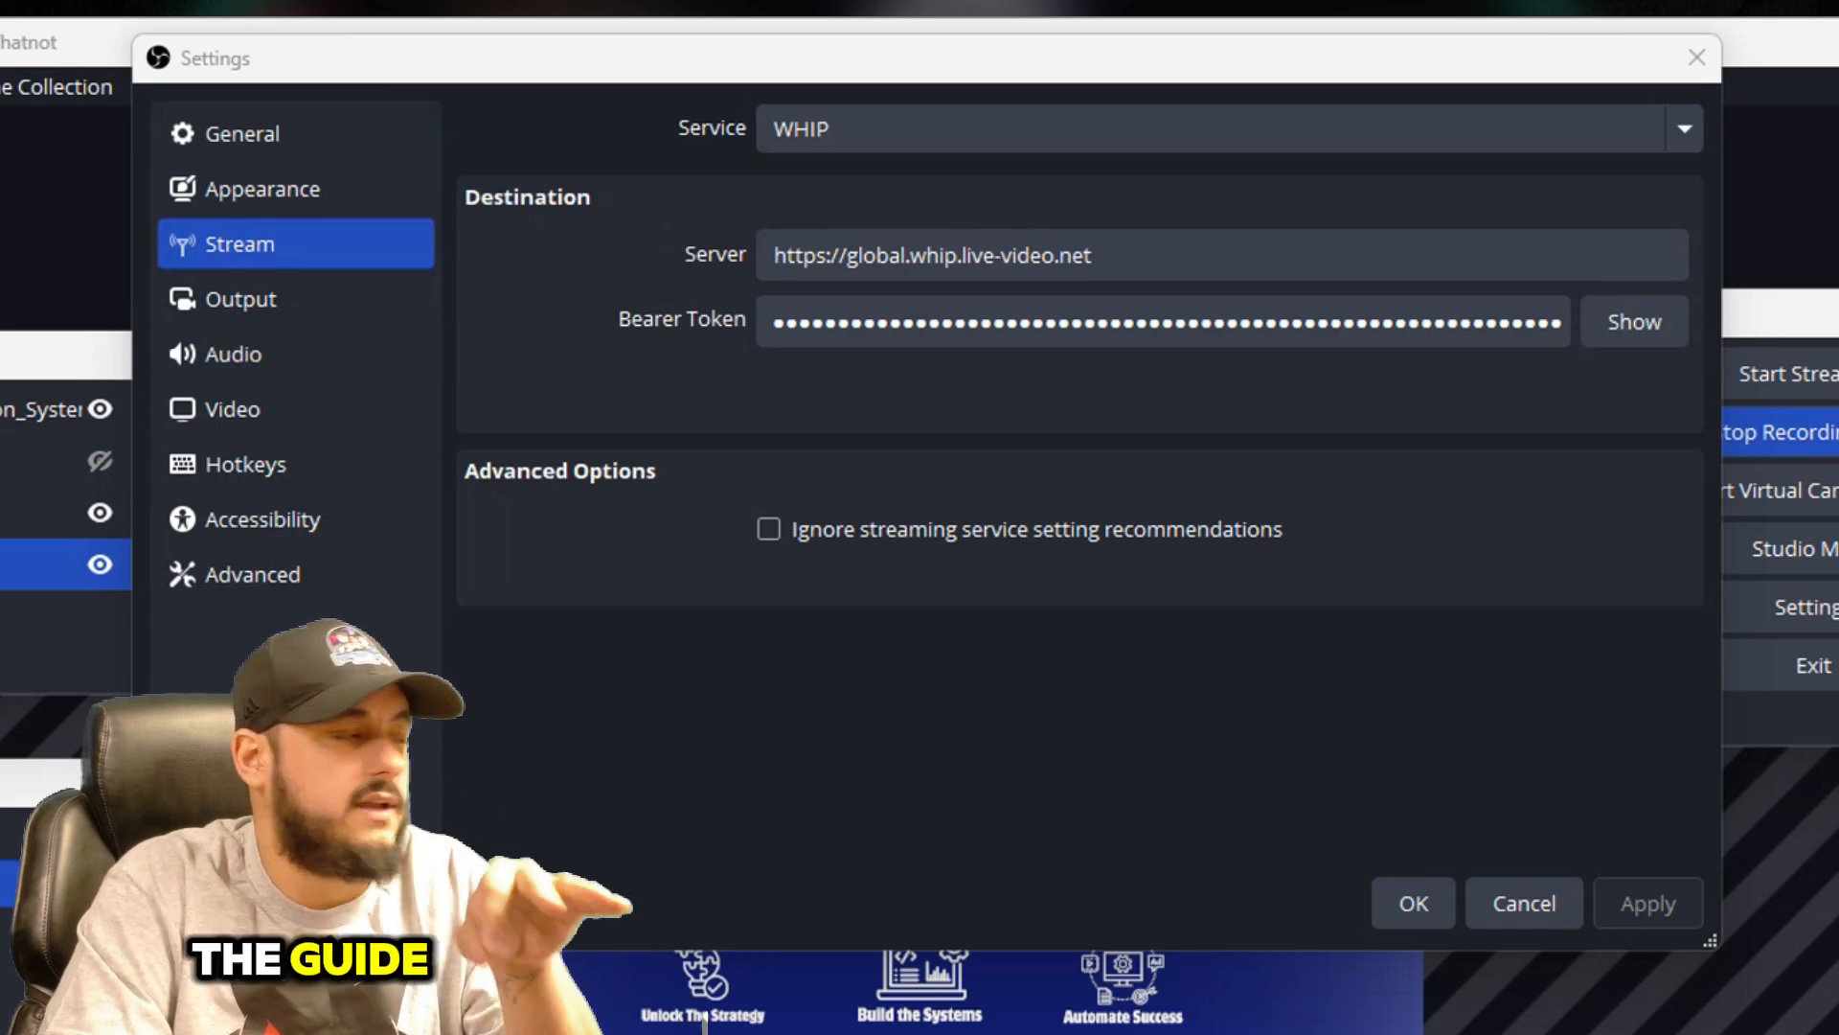
left_click(1437, 922)
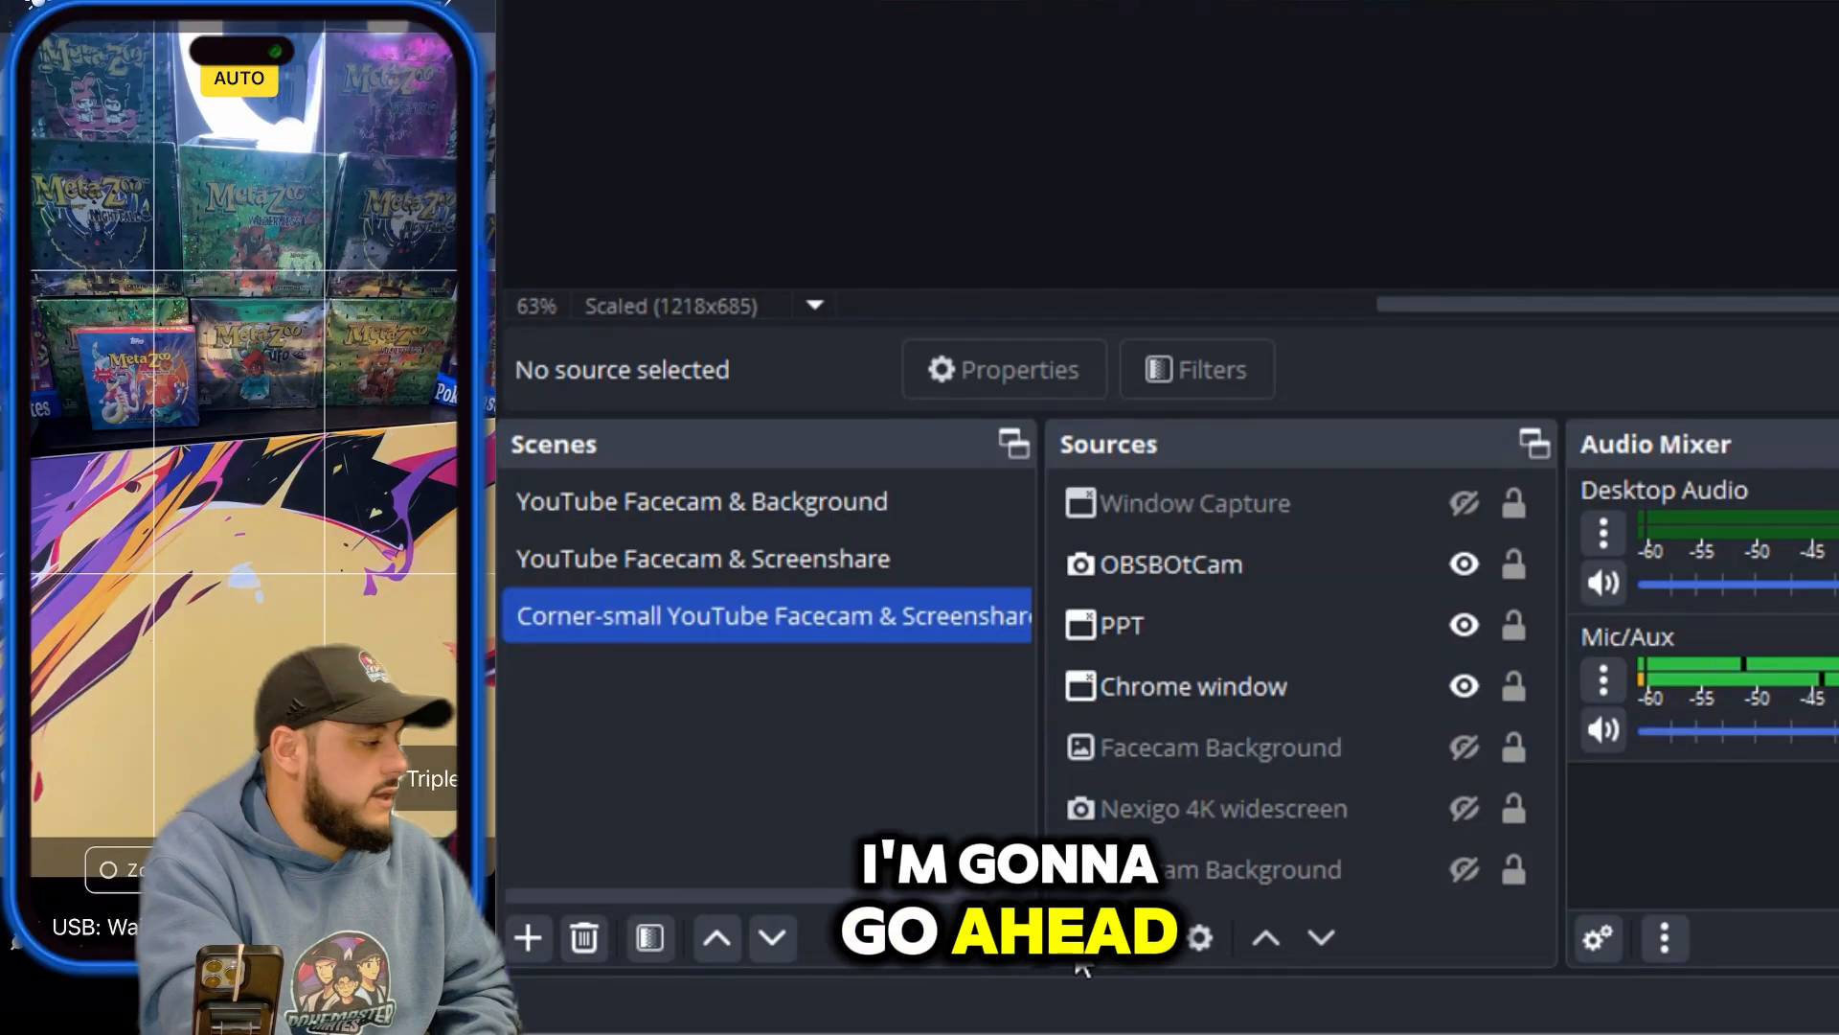
- Add a new iOS Camera source named PMMS iphone to the Corner-small YouTube Facecam & Screenshare scene
left_click(1078, 958)
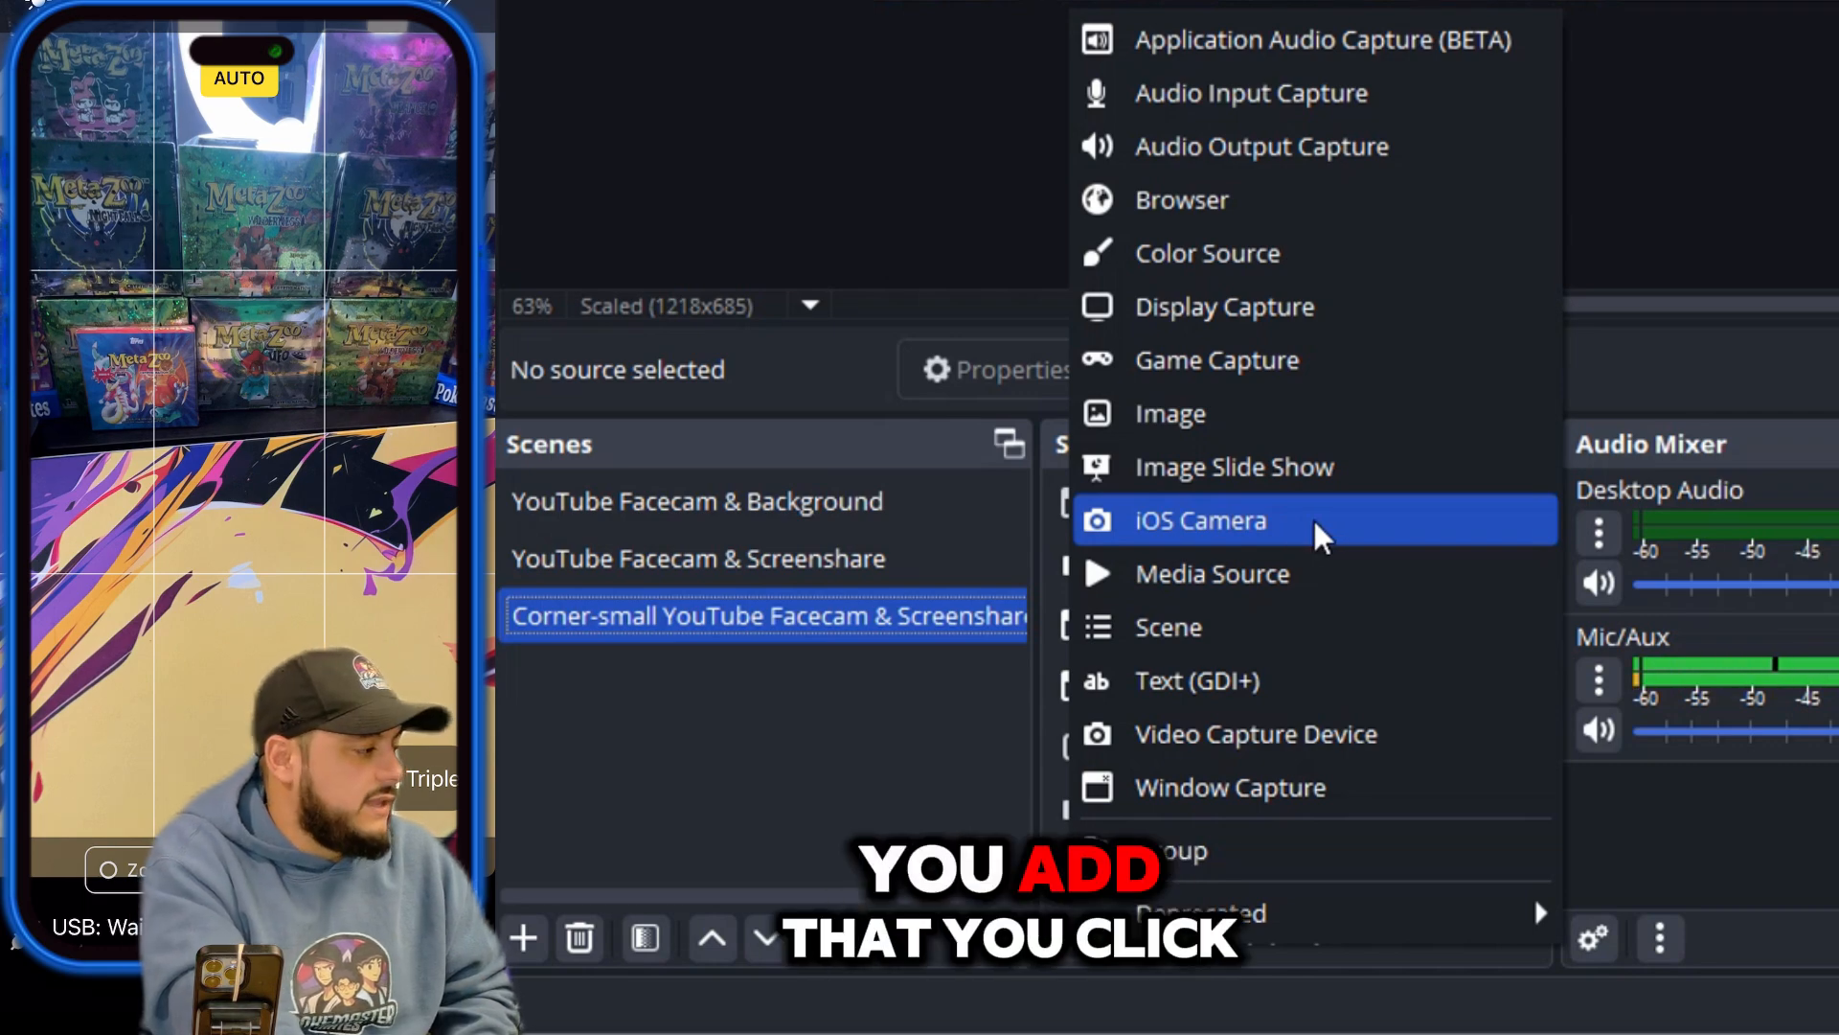
left_click(1322, 522)
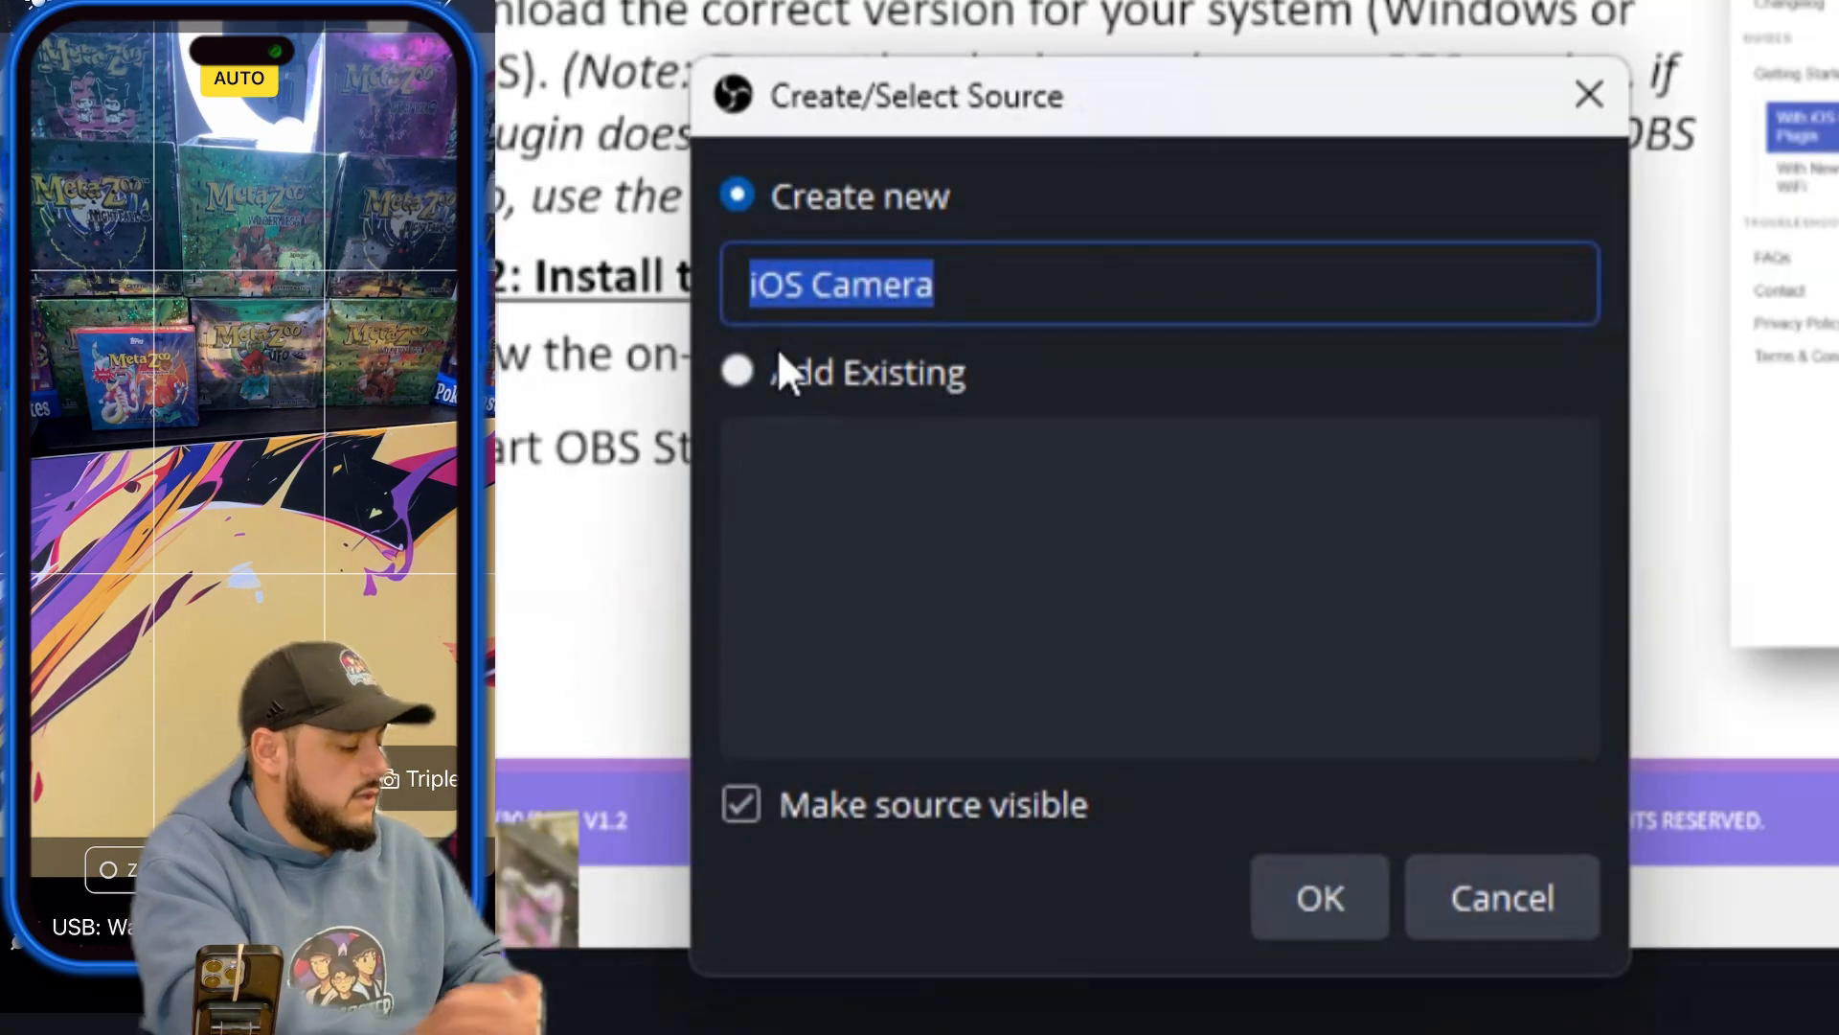
type("PMMS iphone")
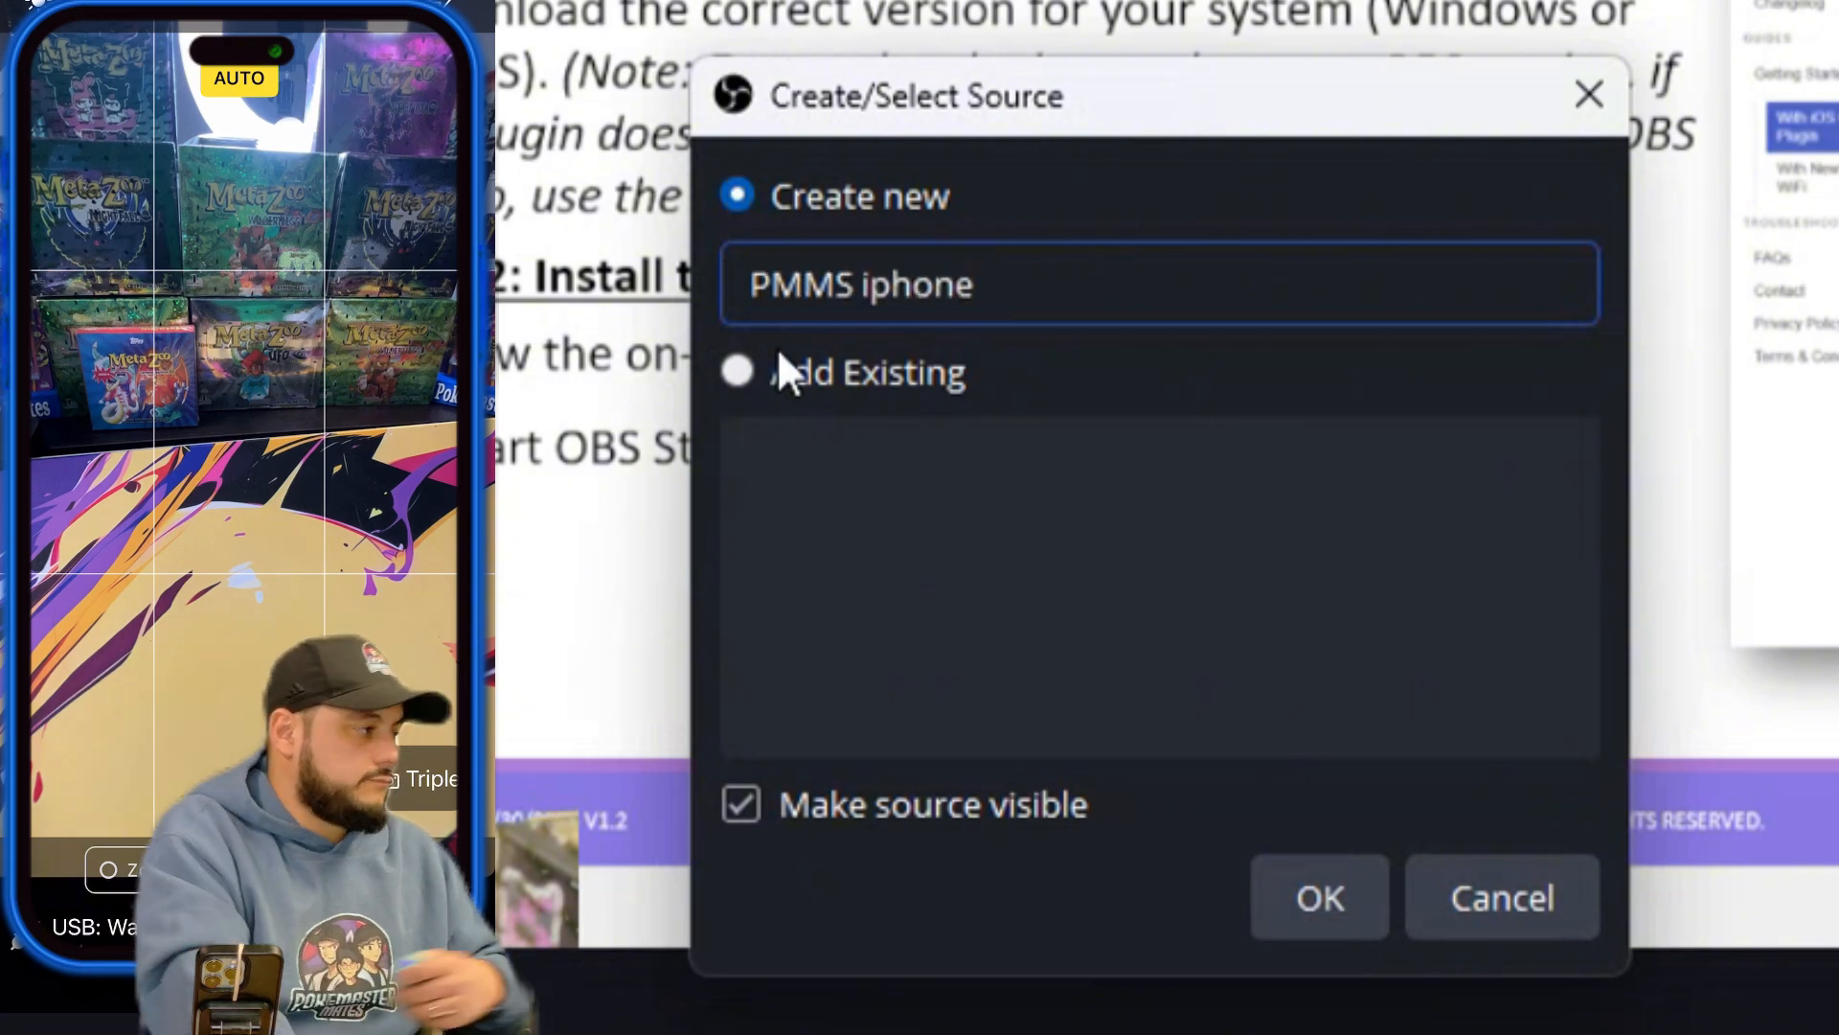
left_click(1297, 895)
- Assign the connected phone as the iOS device for the PMMS iphone source and accept its properties
left_click(1140, 533)
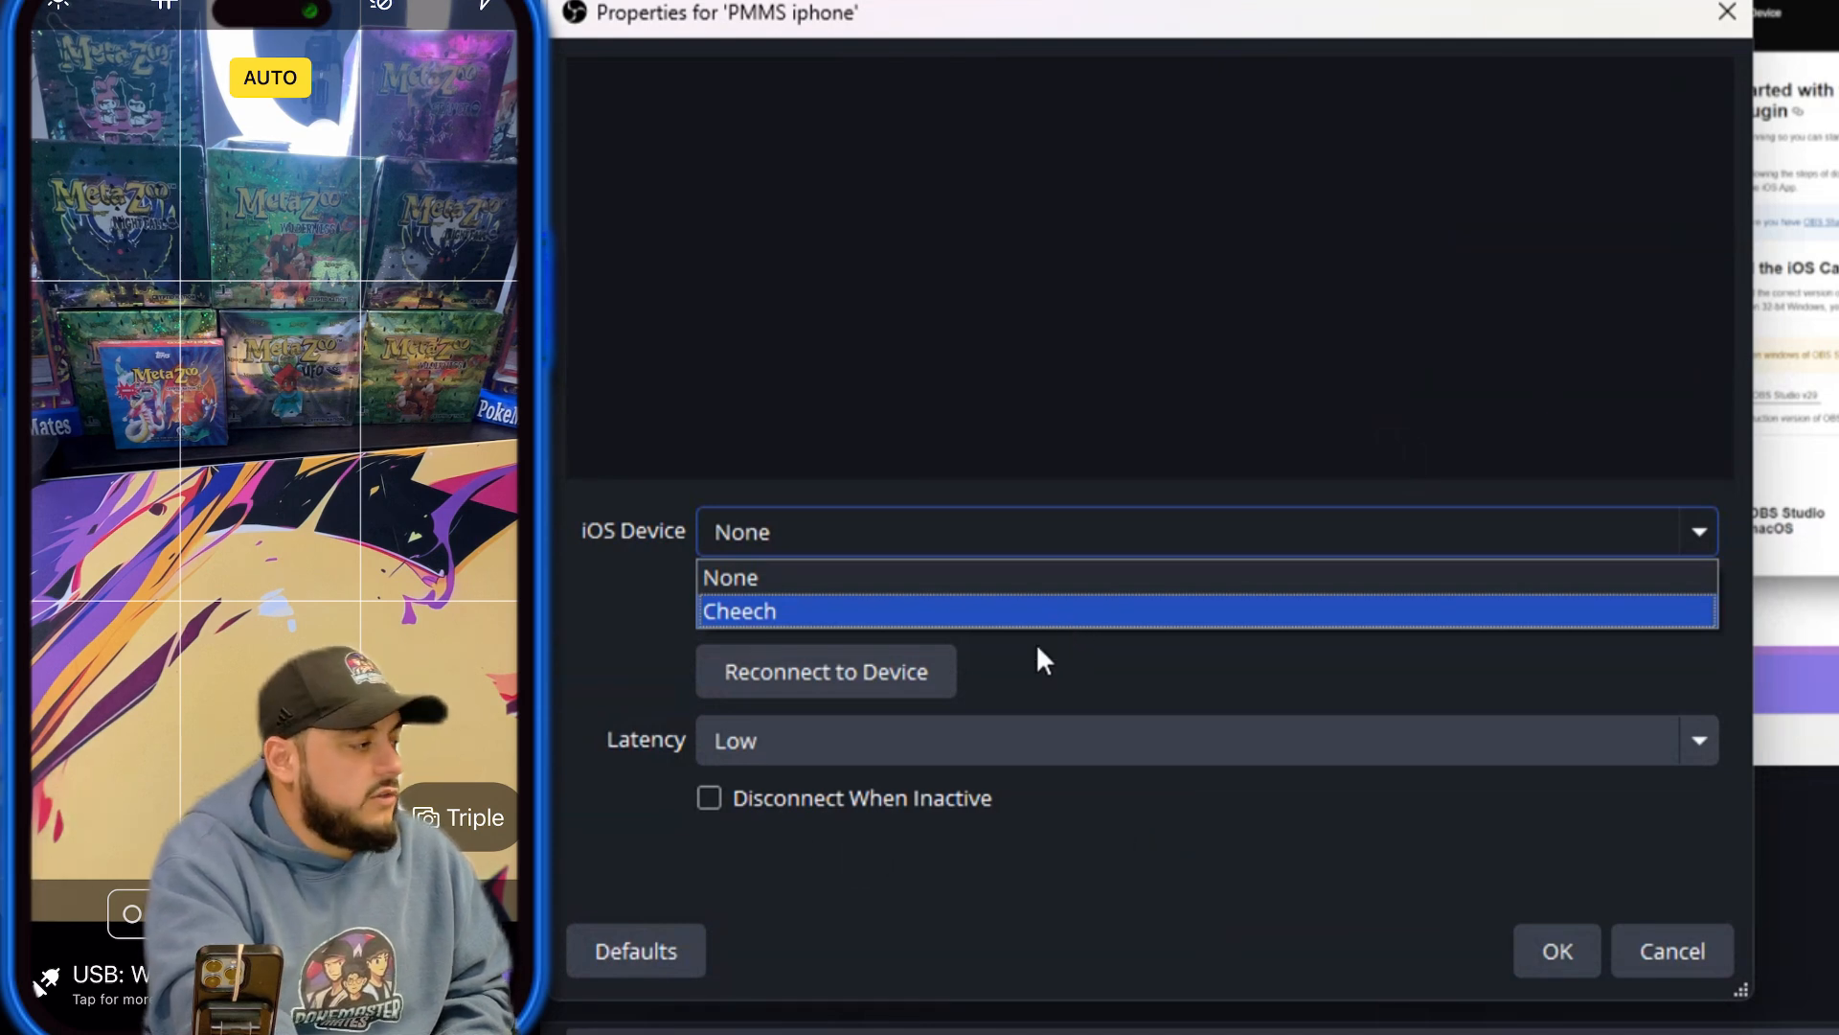
left_click(1051, 615)
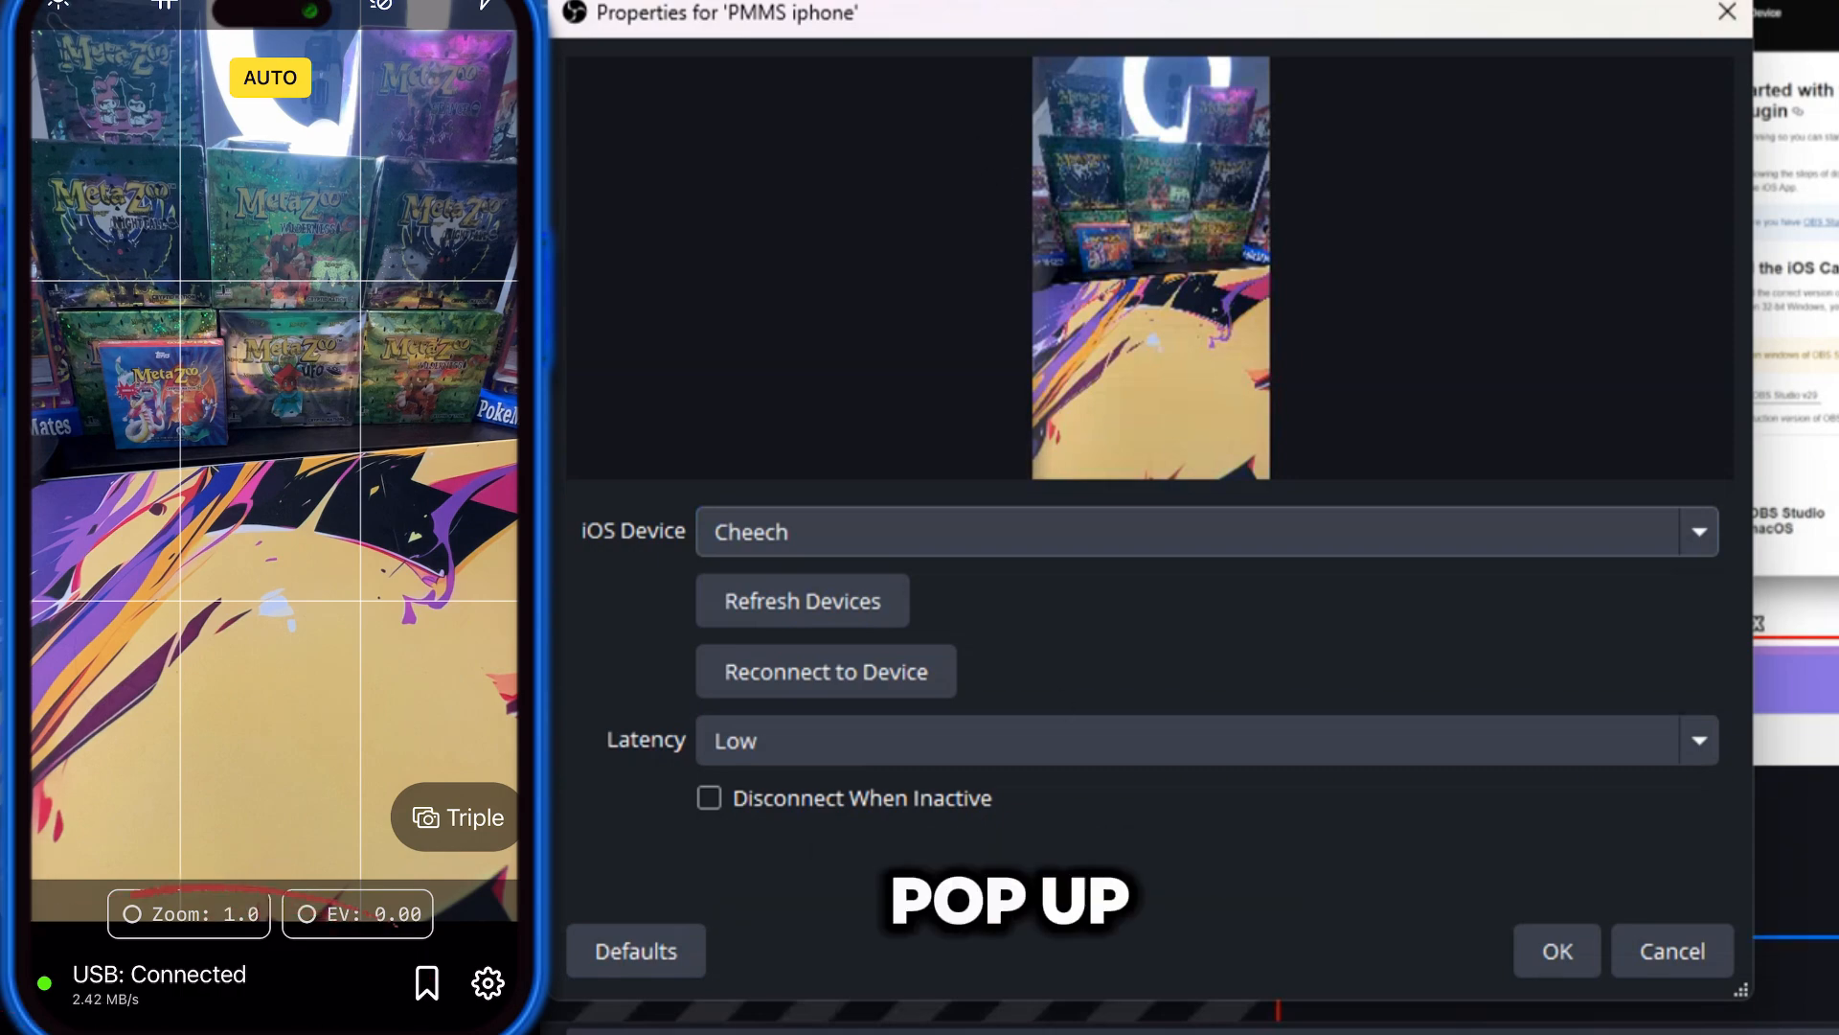
left_click(1542, 953)
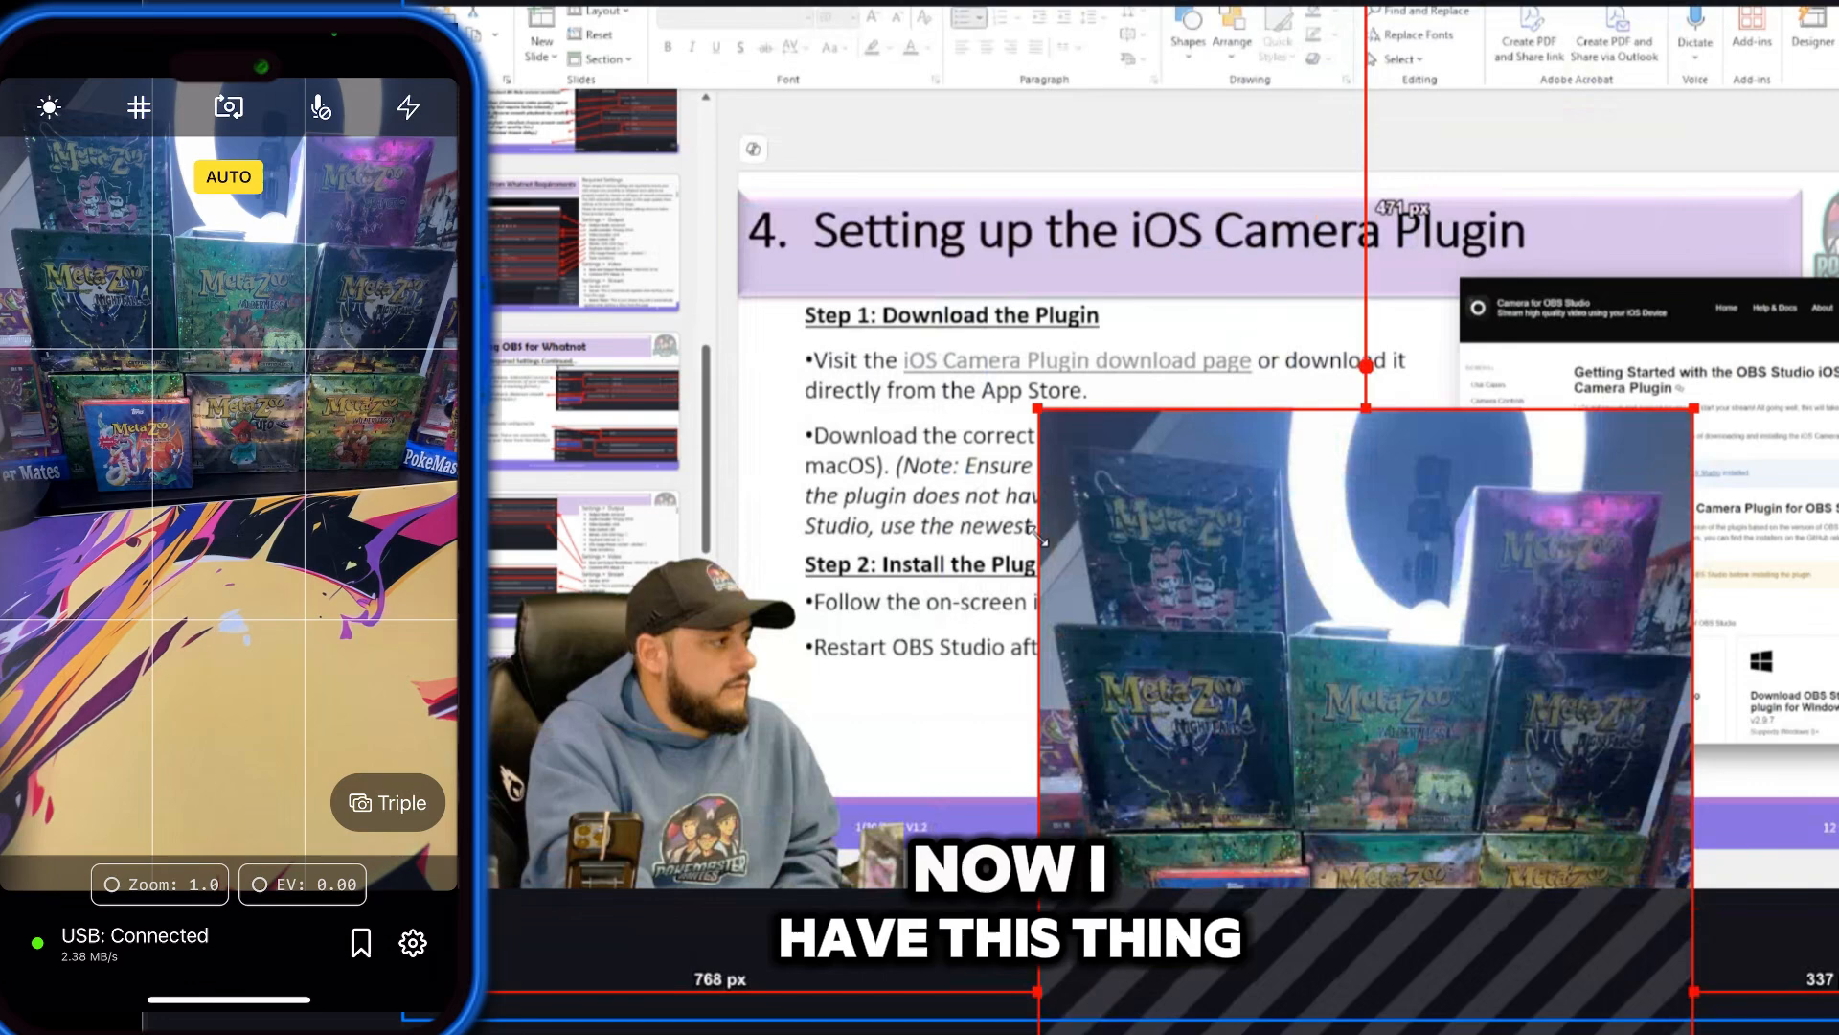
- Resize the PMMS iphone source and reposition it over the slide, beside the facecam
left_click_drag(1041, 536, 886, 458)
left_click_drag(1240, 659, 1232, 542)
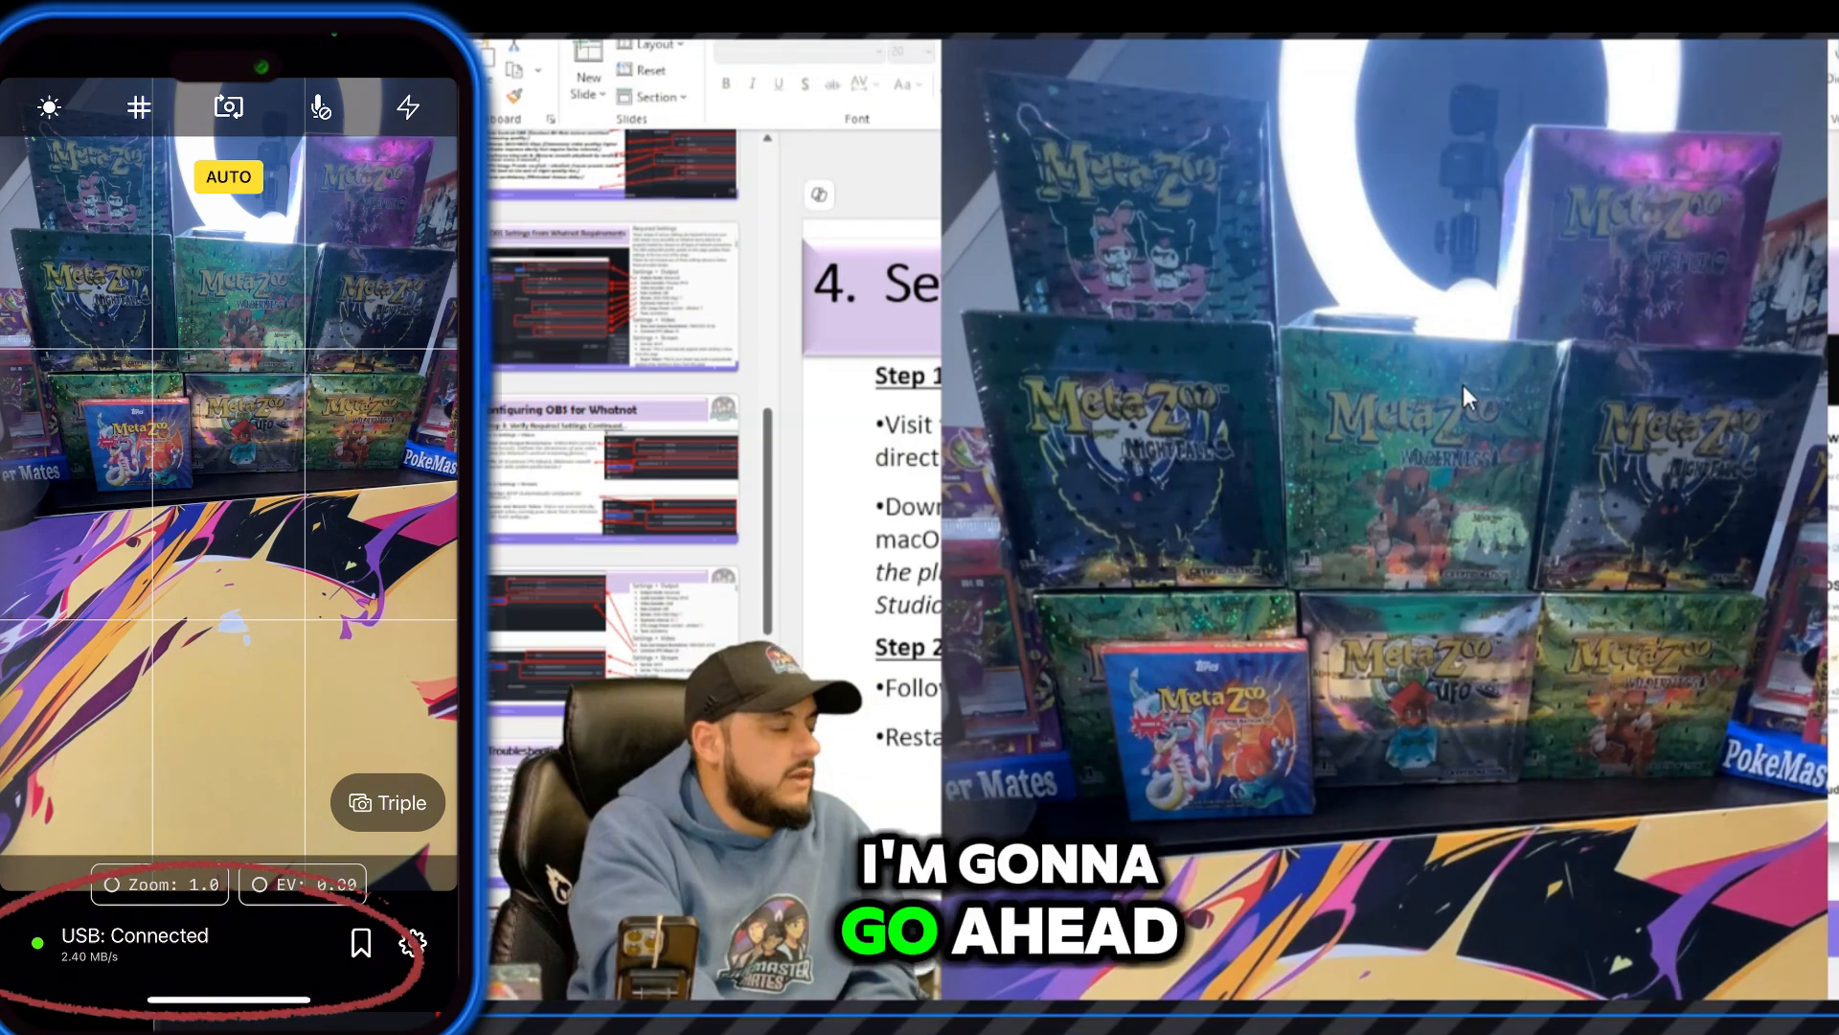
left_click(1287, 398)
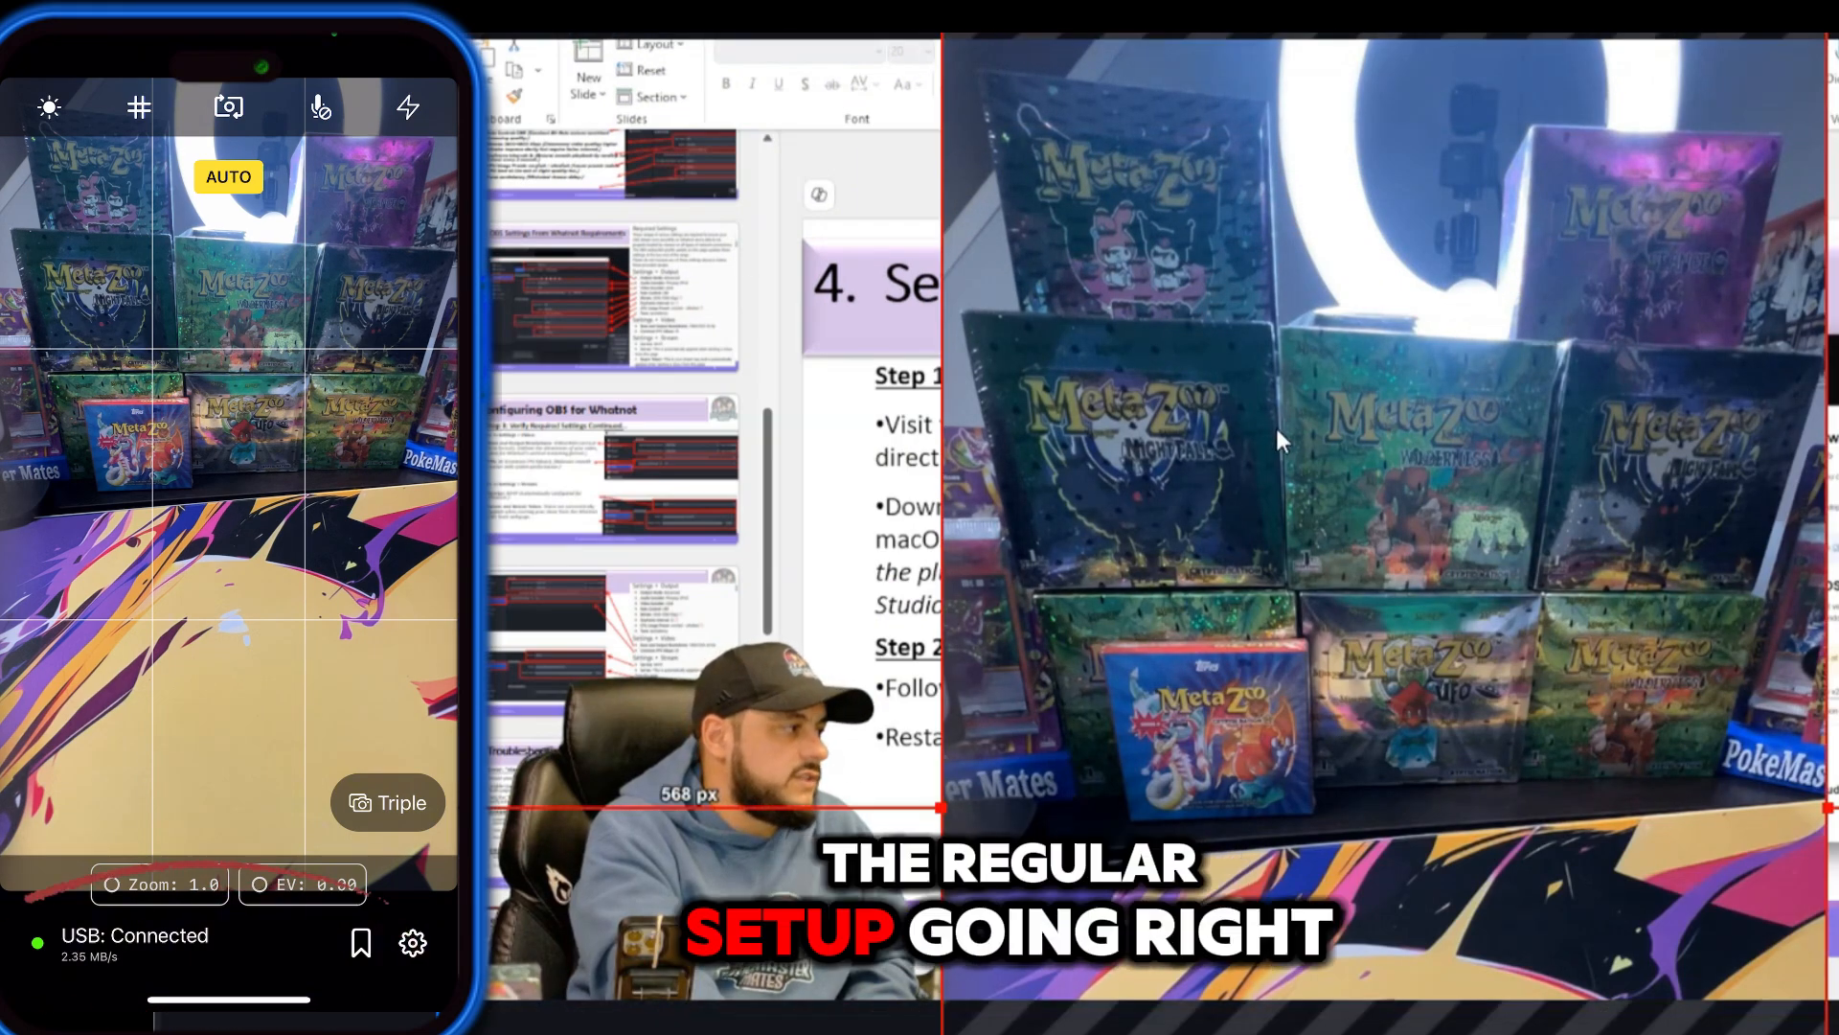
left_click_drag(1386, 39, 1359, 398)
left_click_drag(1309, 643, 1377, 217)
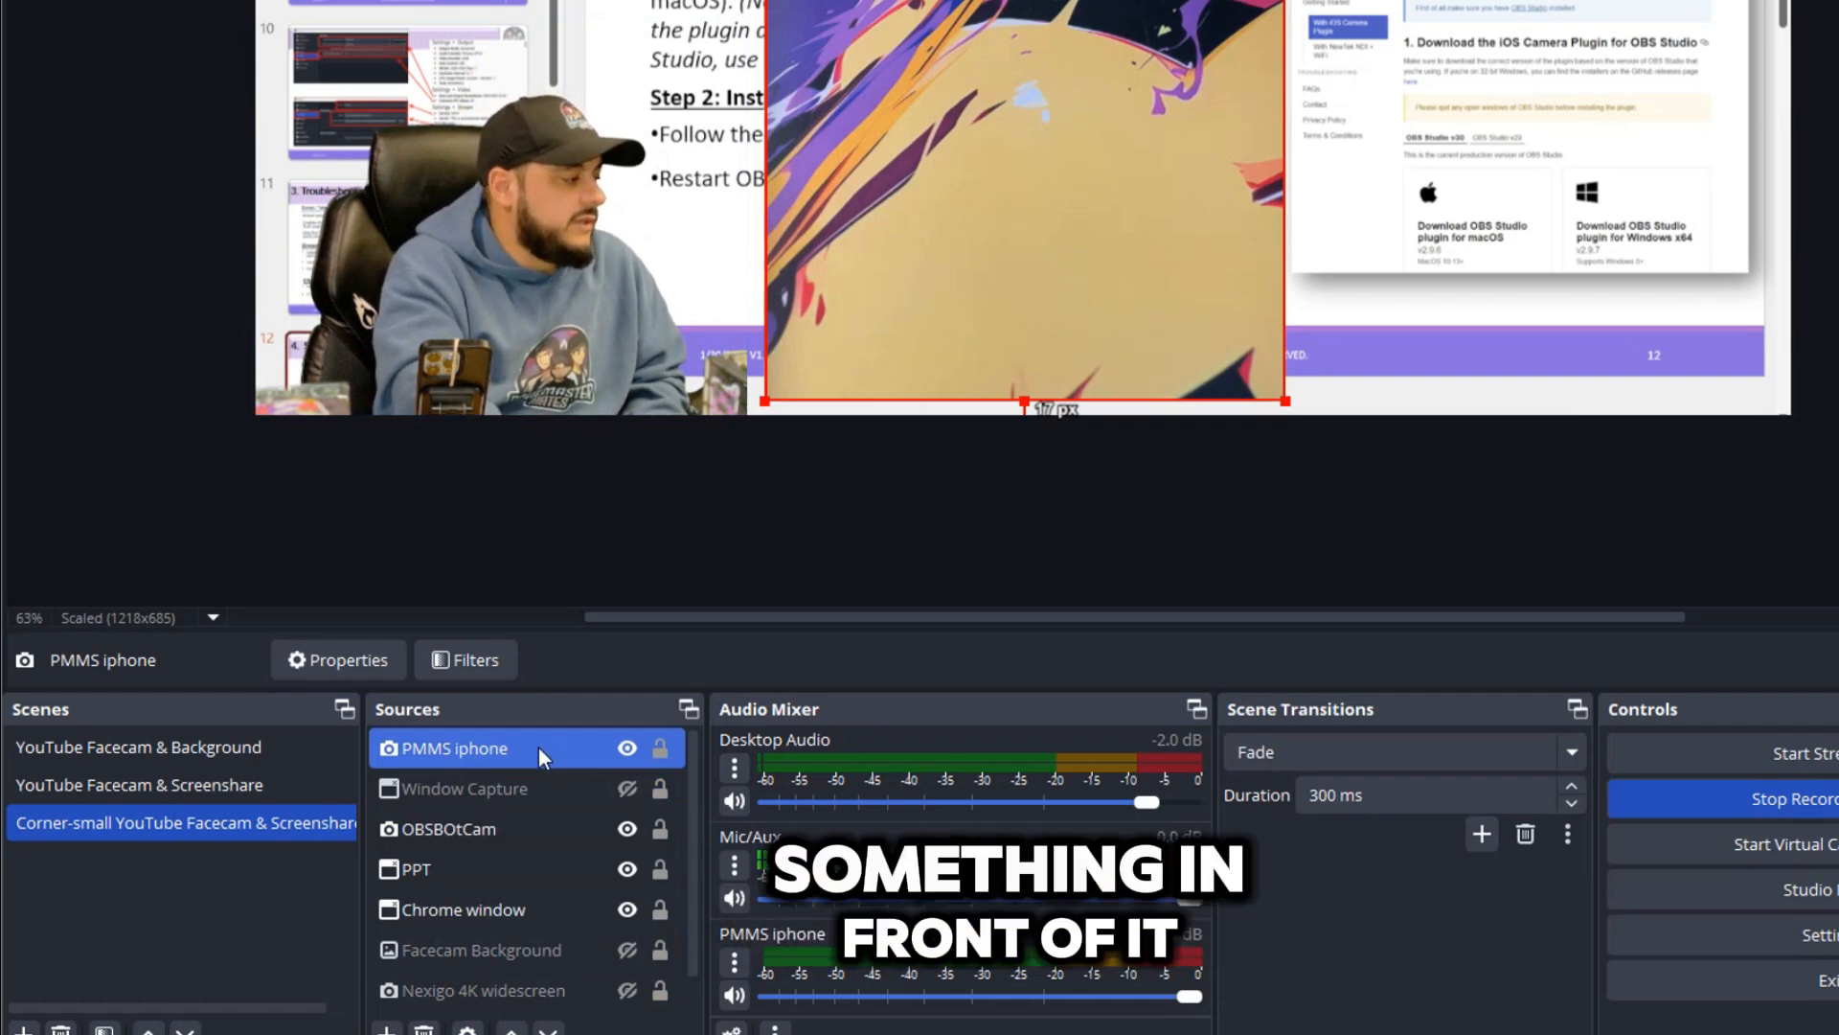
- Reorder the PMMS iphone source so that it sits below PPT and above Chrome window
left_click_drag(538, 747, 550, 845)
left_click_drag(400, 853, 376, 891)
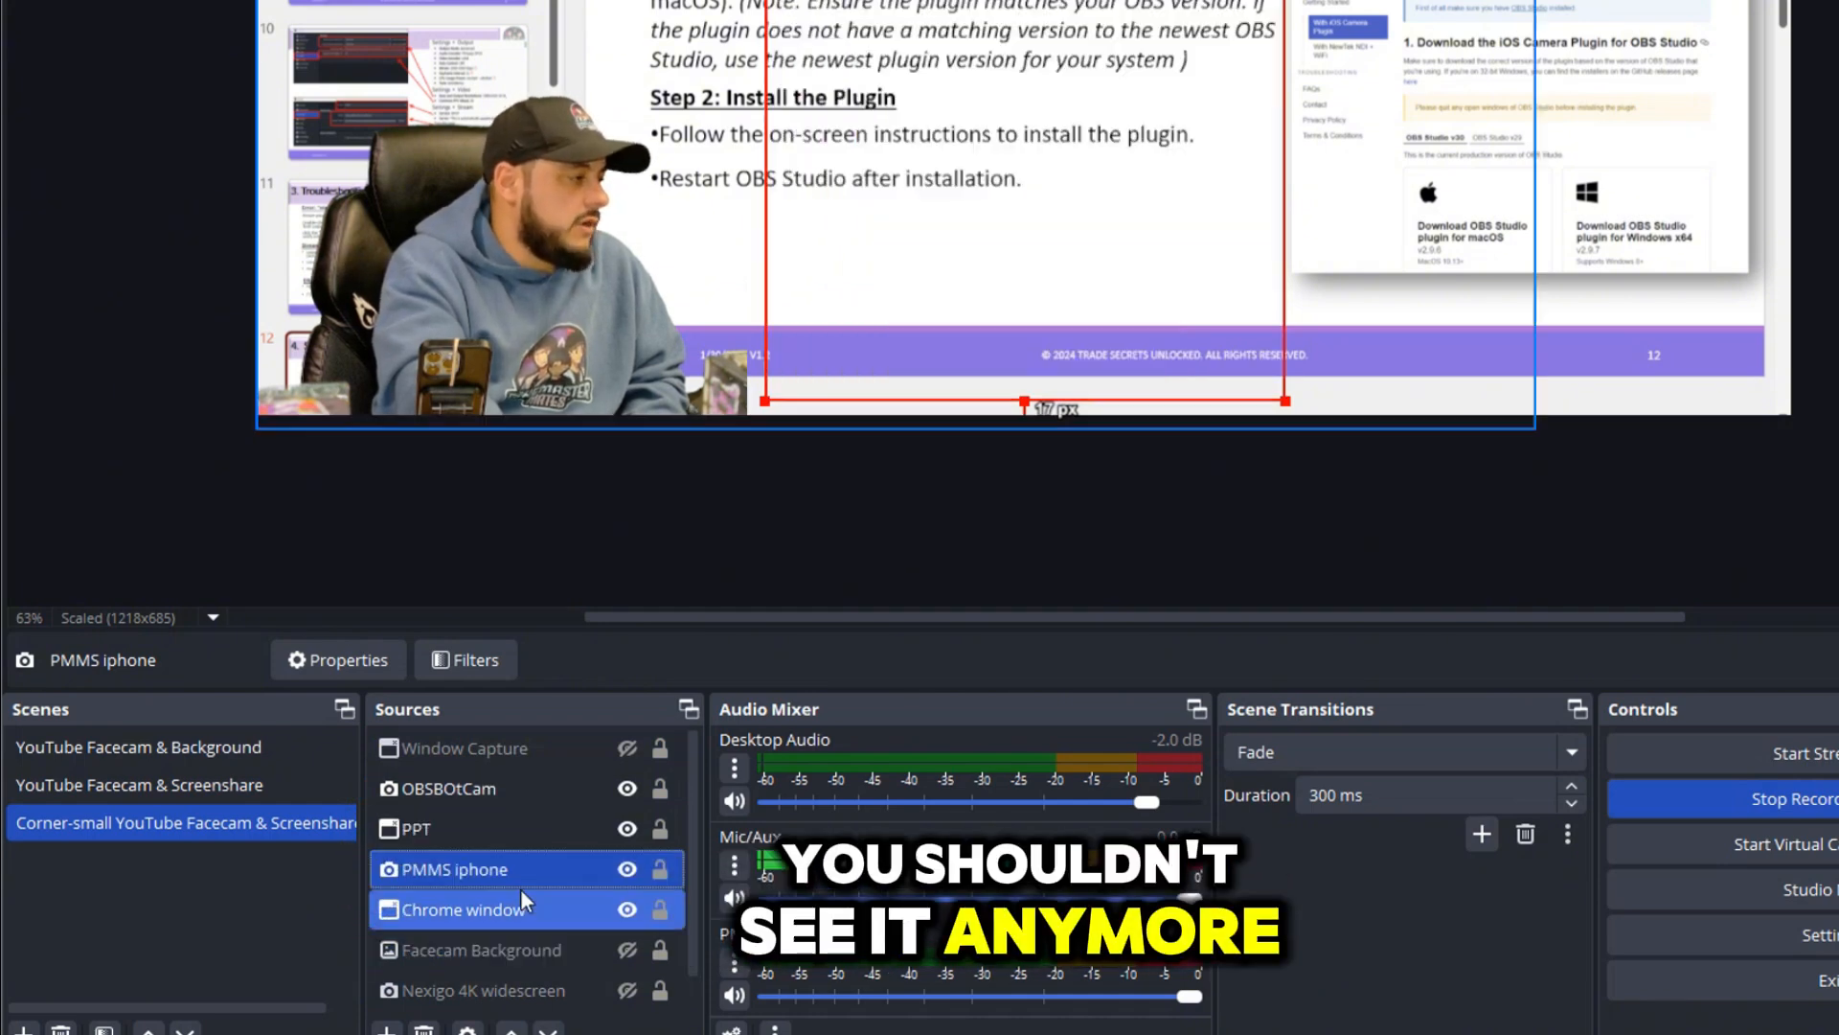